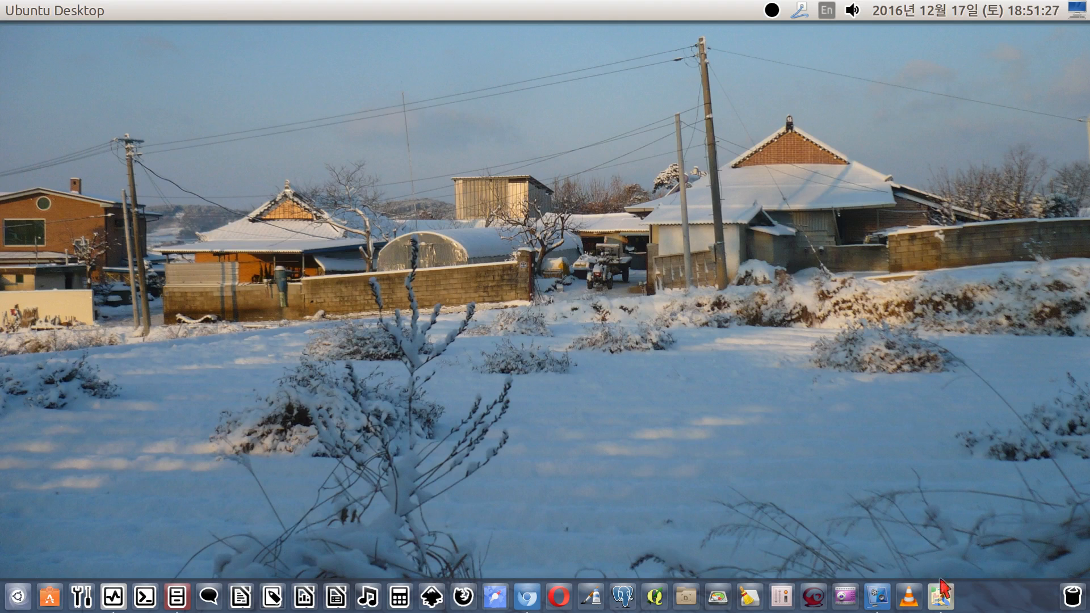
# Launch JOSM, open its preferences and enable expert mode
pyautogui.click(942, 597)
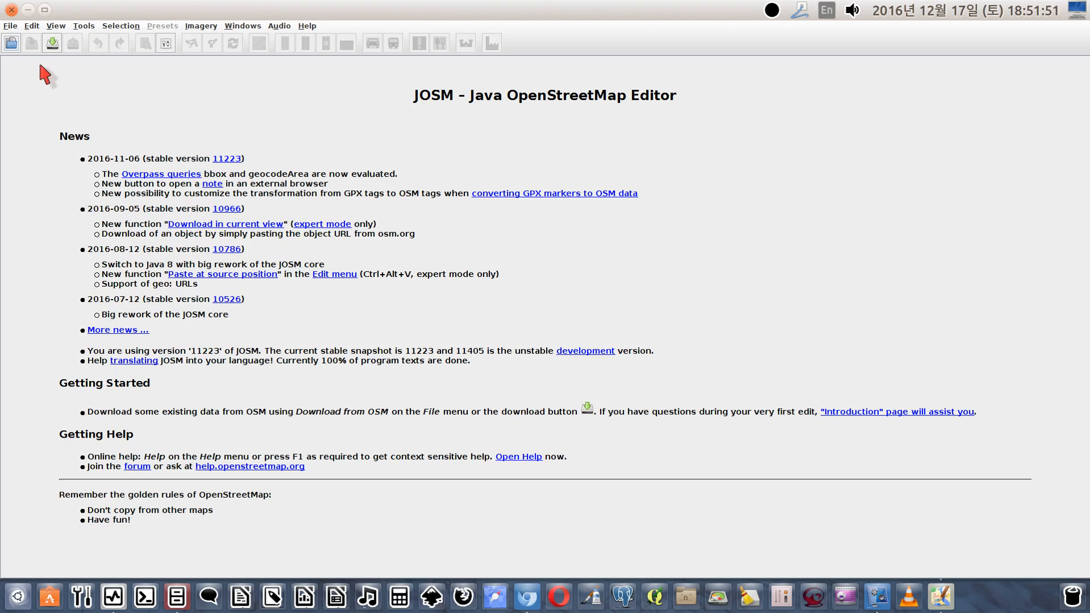
pyautogui.click(30, 25)
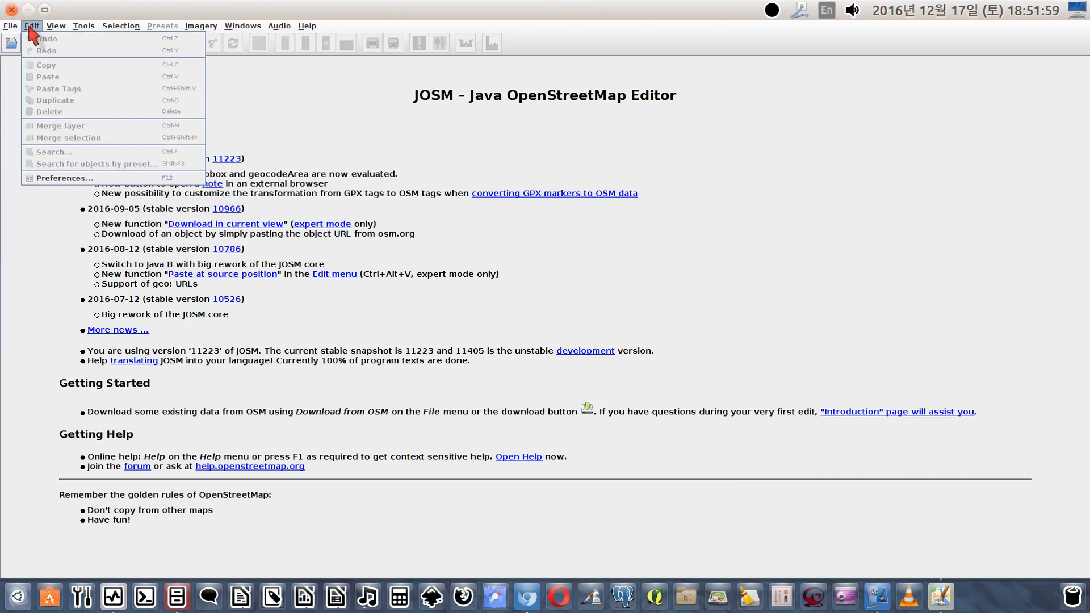
pyautogui.click(46, 177)
pyautogui.moveTo(502, 106); pyautogui.dragTo(409, 88)
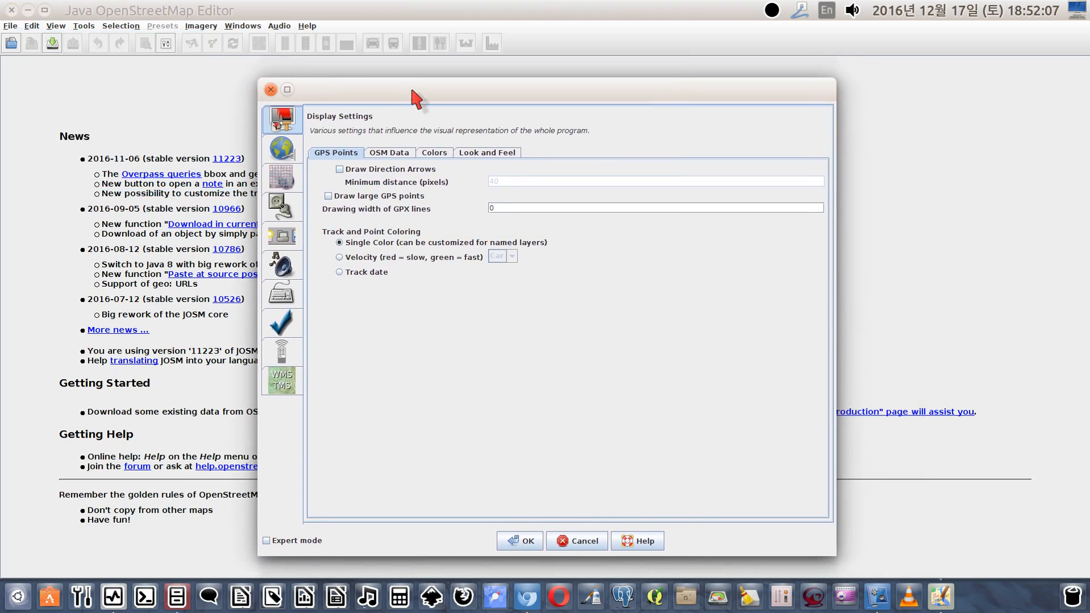
pyautogui.click(267, 541)
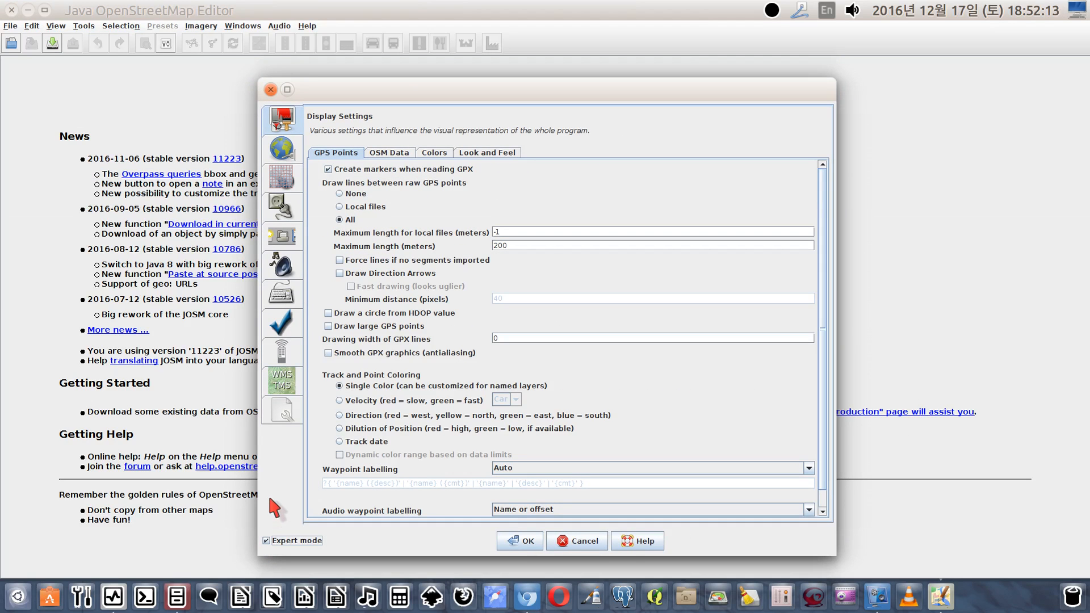
pyautogui.moveTo(481, 87); pyautogui.dragTo(433, 68)
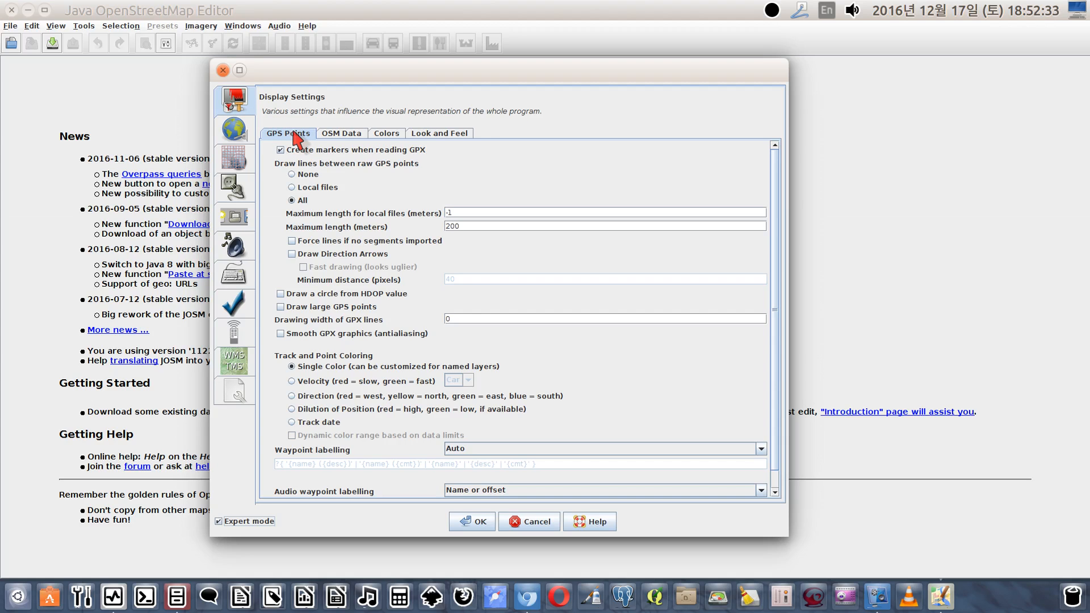
# Examine the display settings for OSM data and colors, and the available look-and-feel styles
pyautogui.click(339, 137)
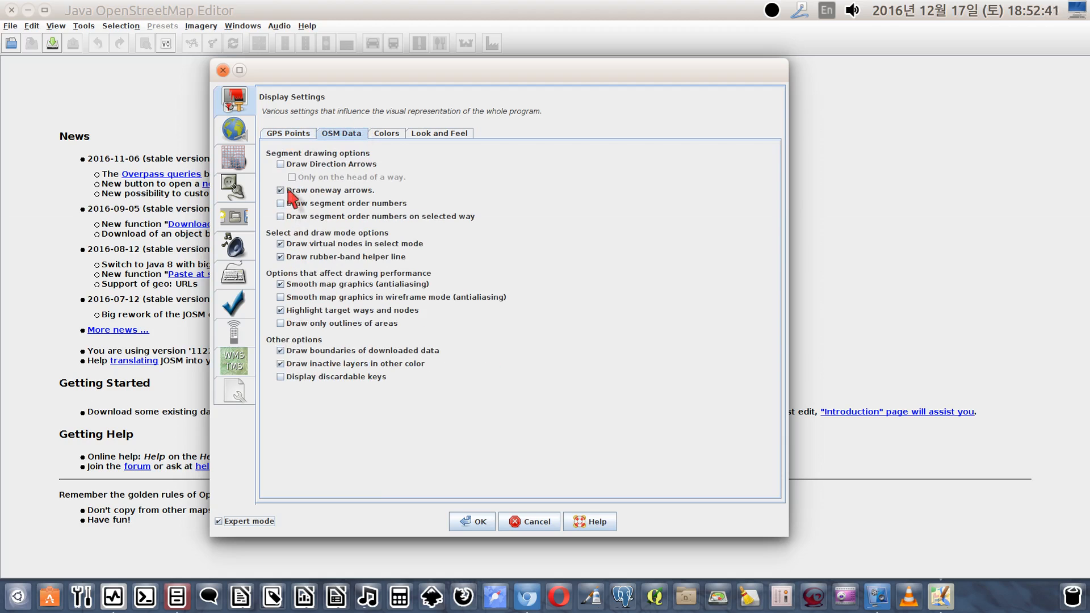
pyautogui.click(387, 134)
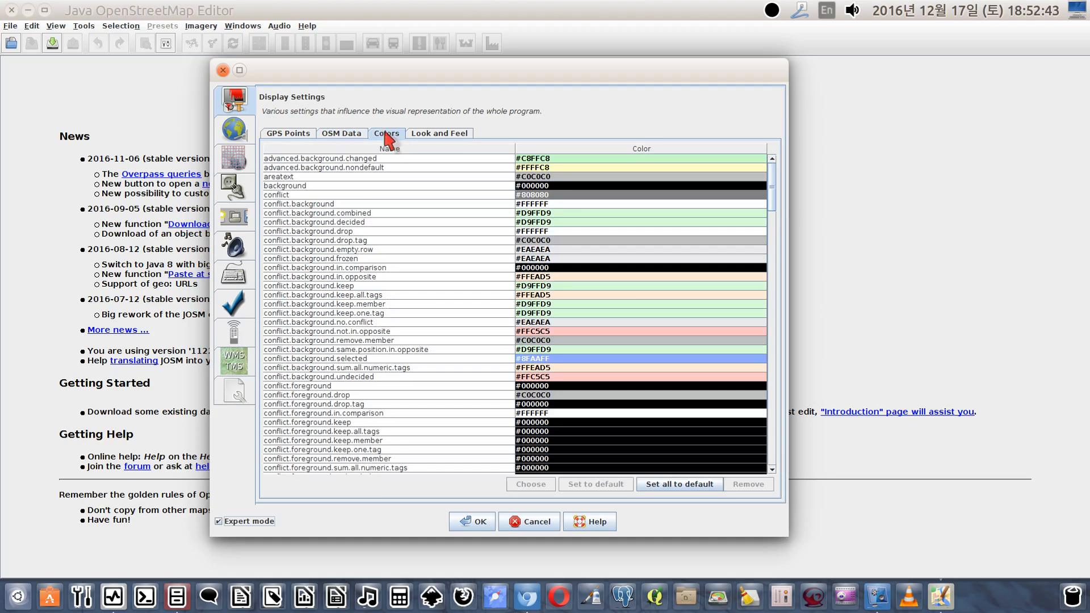
pyautogui.scroll(-4, 372, 281)
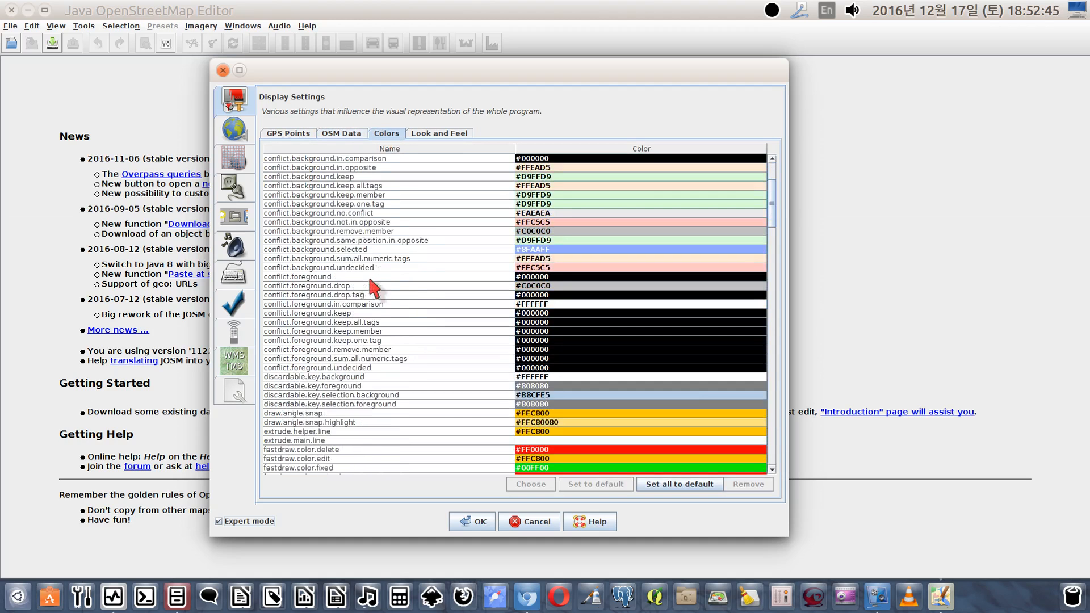
pyautogui.scroll(4, 370, 280)
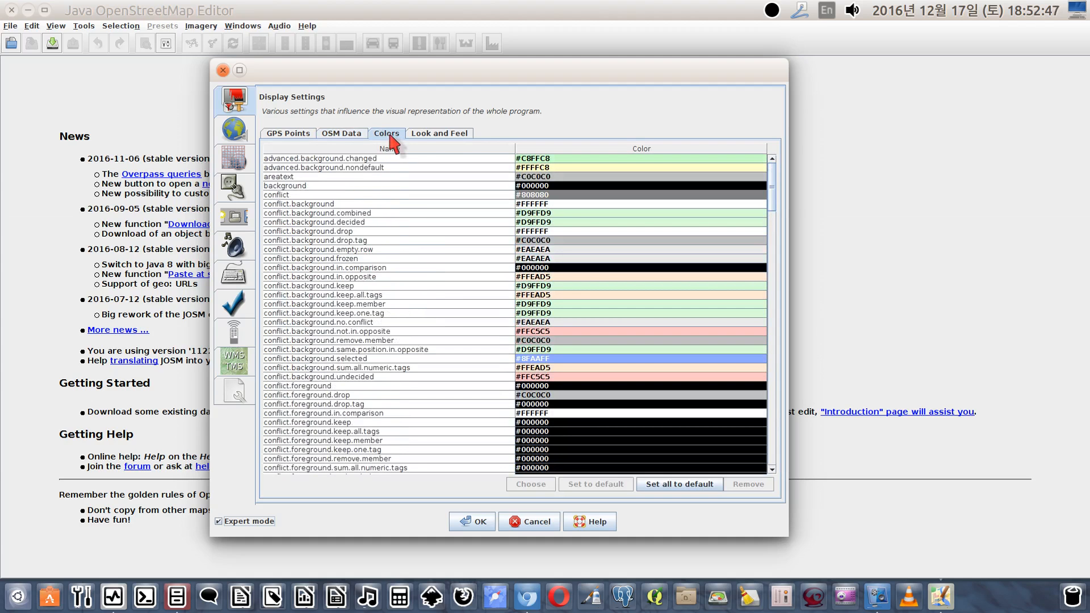
pyautogui.click(428, 136)
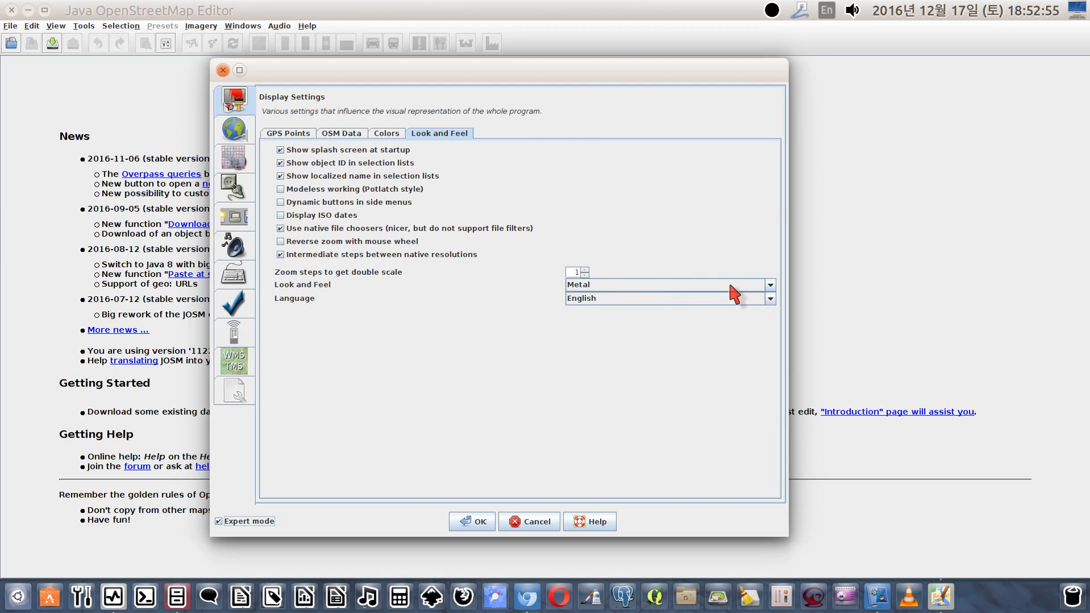
pyautogui.click(771, 285)
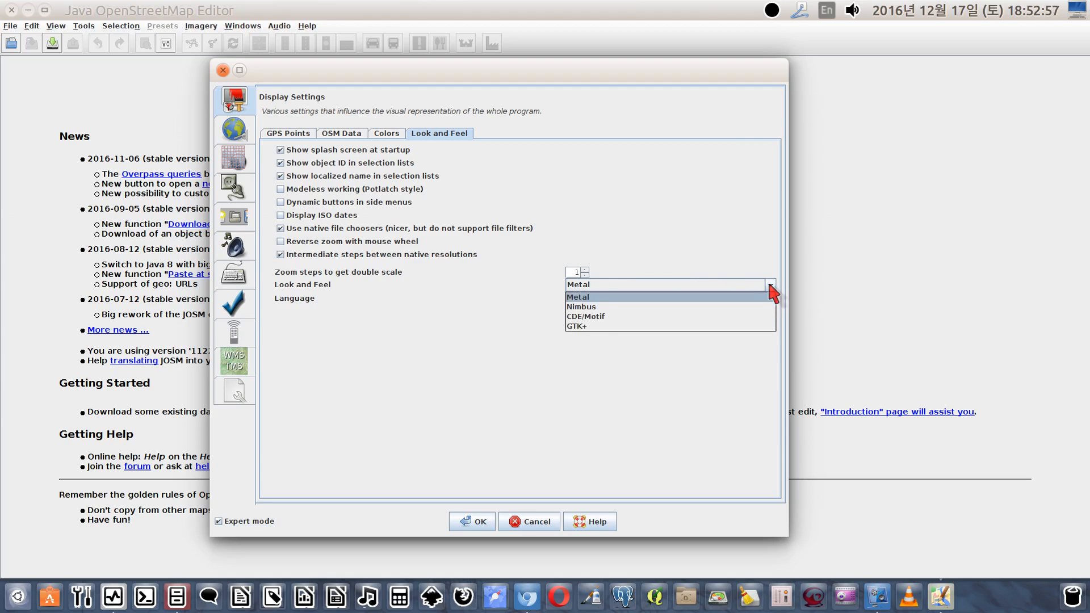
pyautogui.click(729, 239)
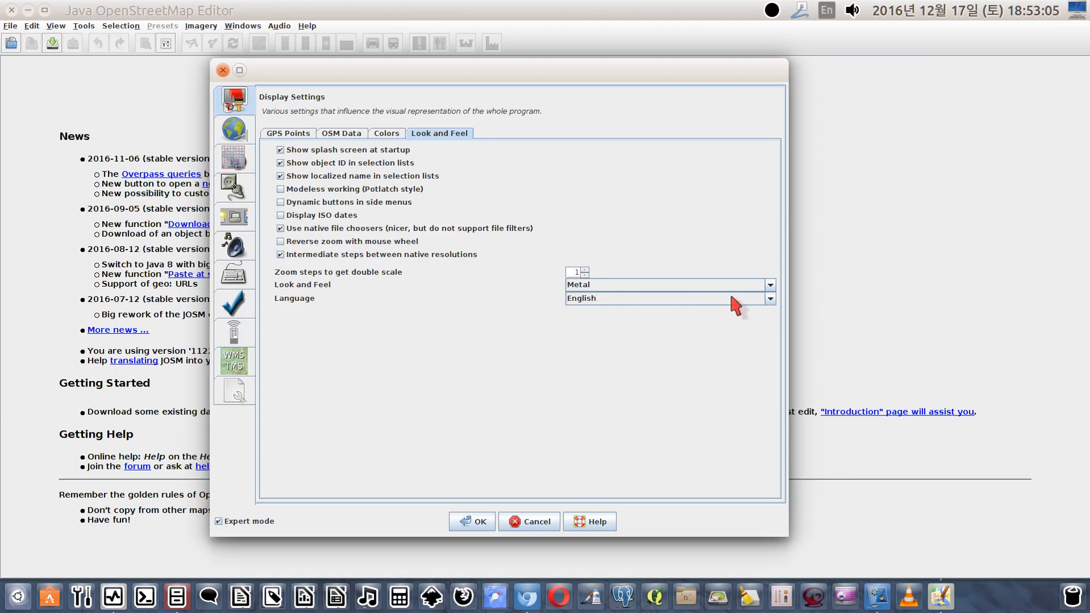
# Keep English as the interface language and set the zoom steps to get double scale to 2
pyautogui.click(769, 299)
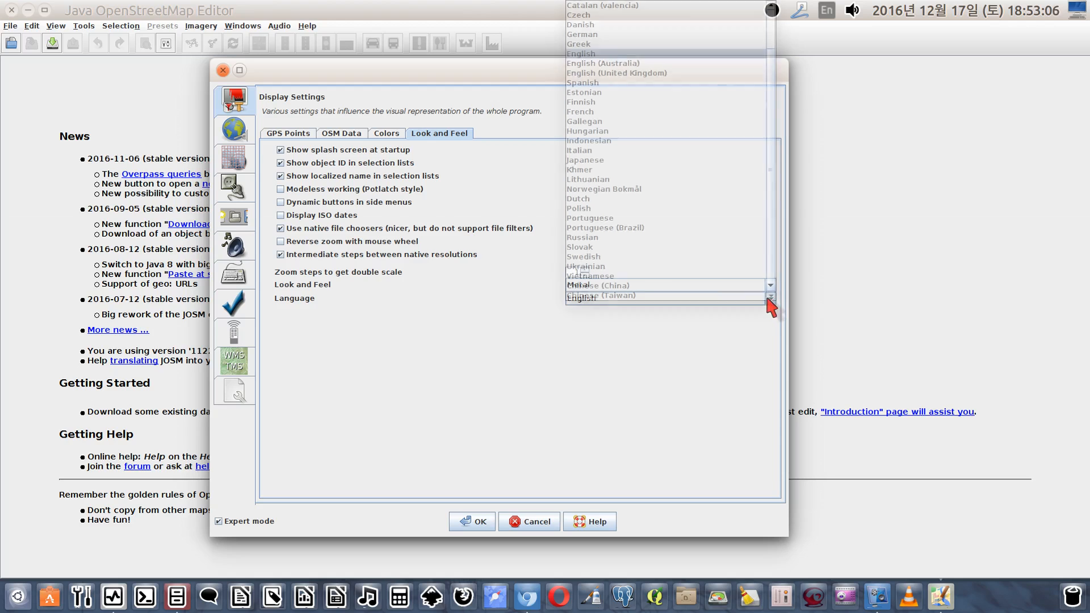
pyautogui.click(638, 55)
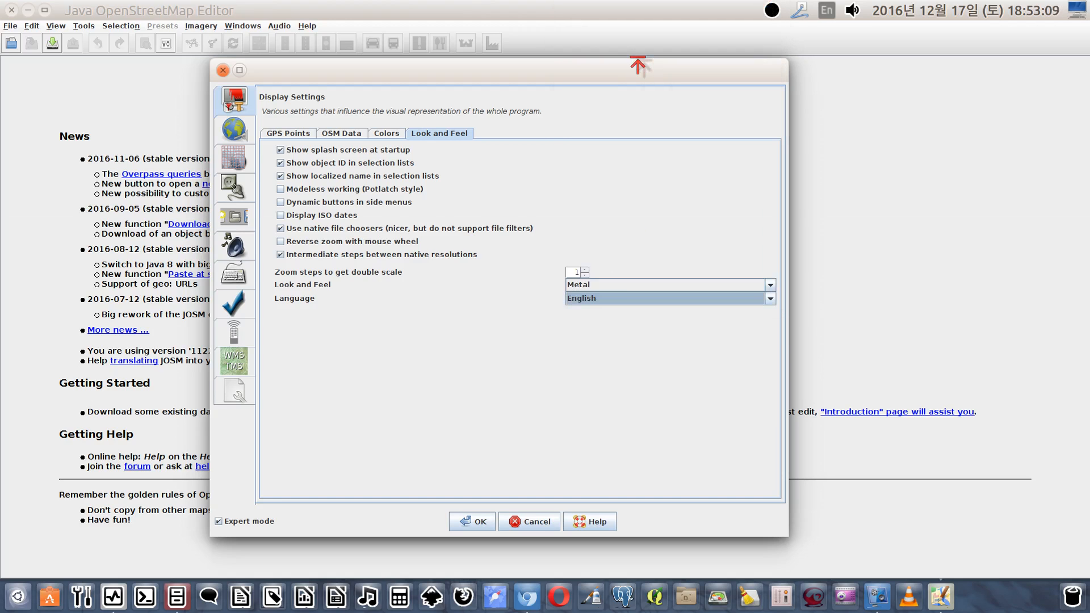
pyautogui.click(771, 299)
pyautogui.scroll(1, 630, 88)
pyautogui.scroll(-1, 642, 124)
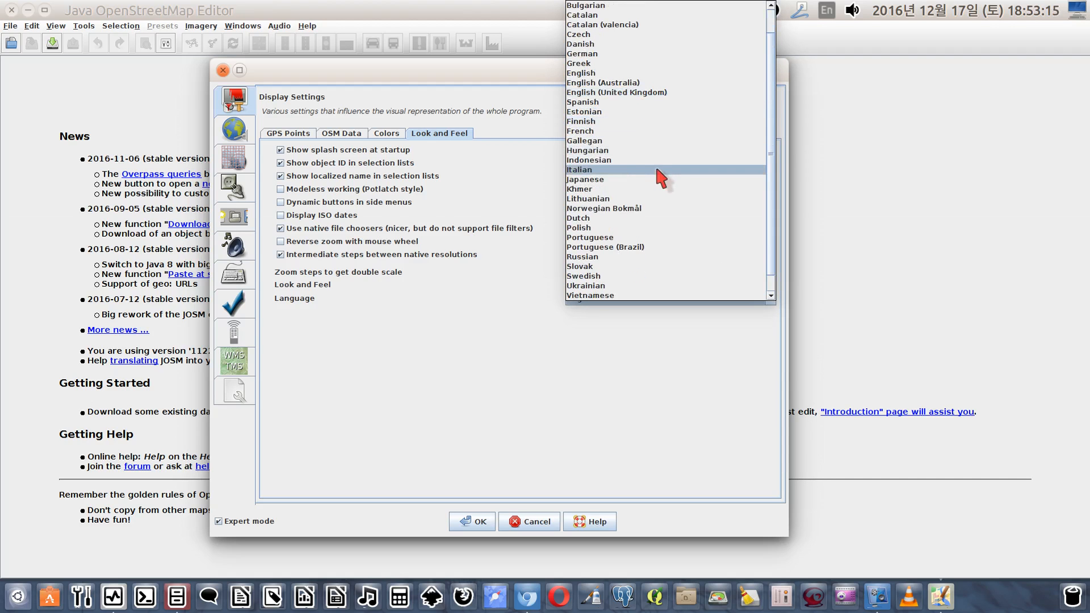
pyautogui.scroll(-1, 646, 195)
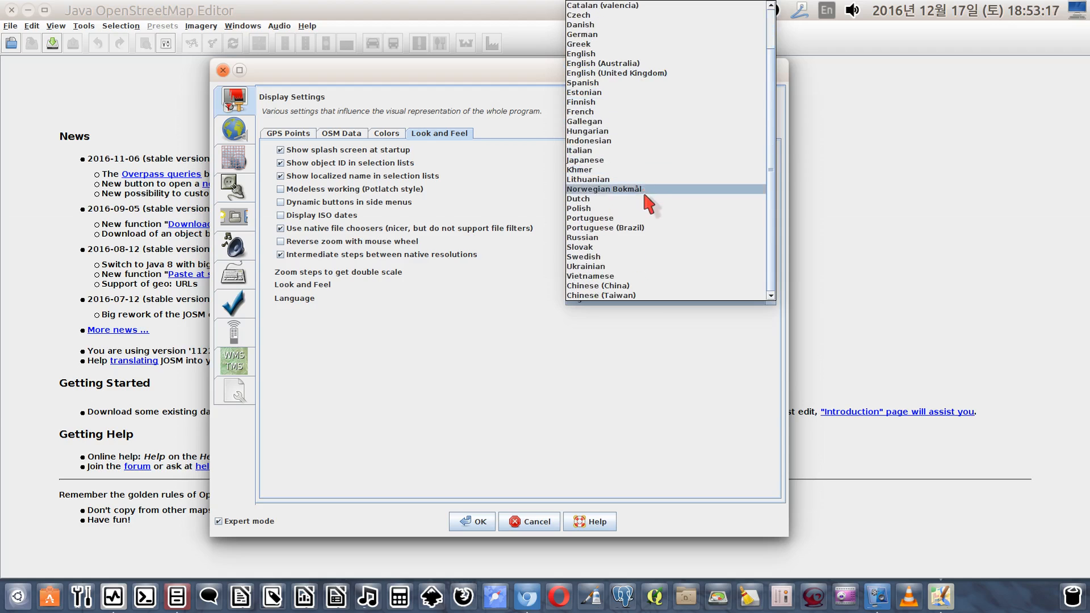
pyautogui.click(648, 54)
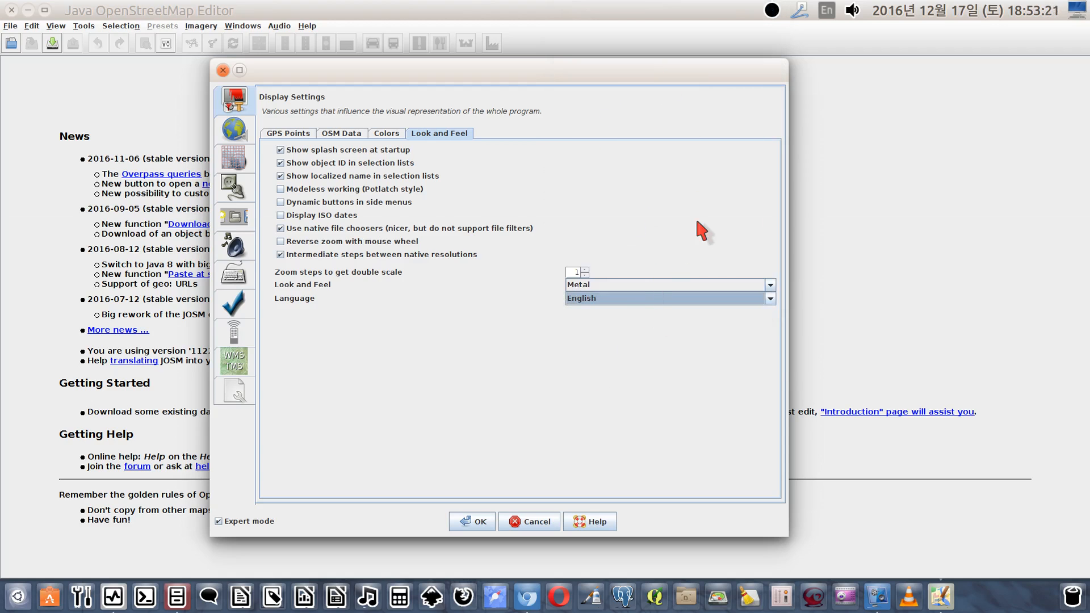
pyautogui.click(586, 269)
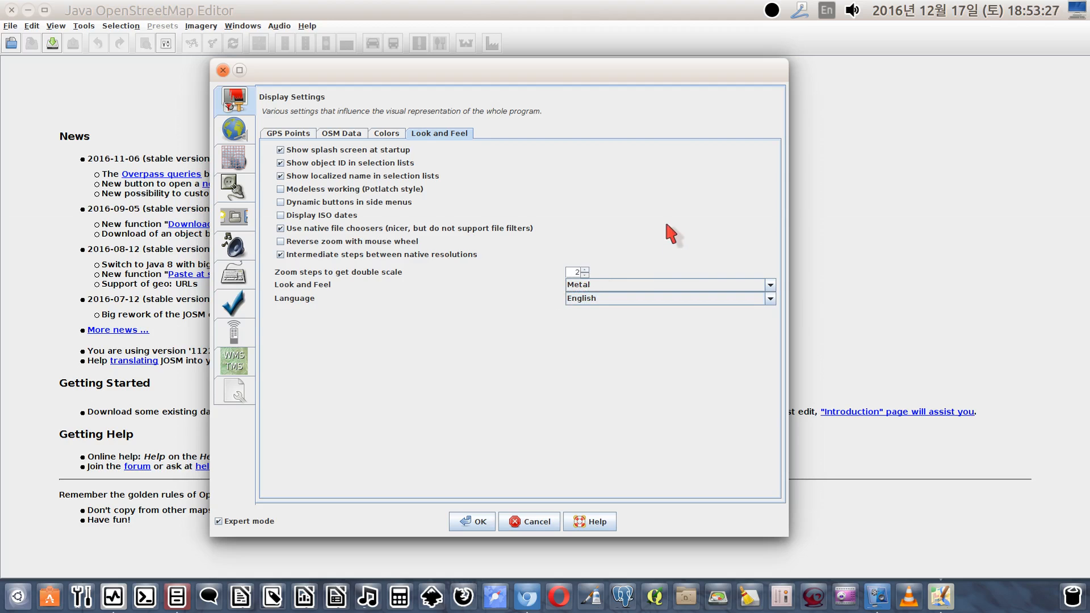
pyautogui.click(233, 132)
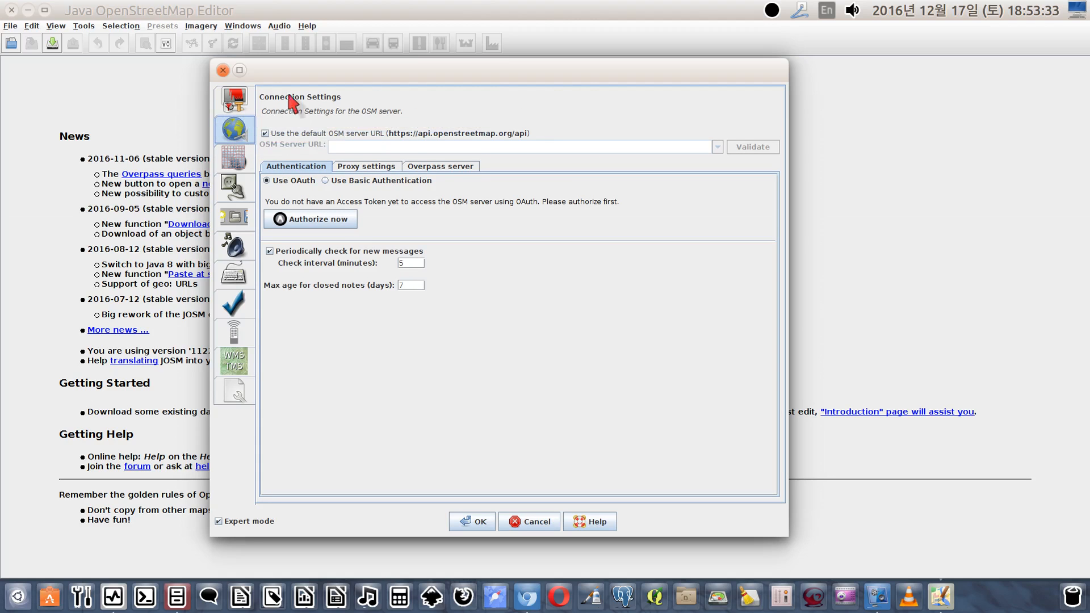
pyautogui.click(265, 133)
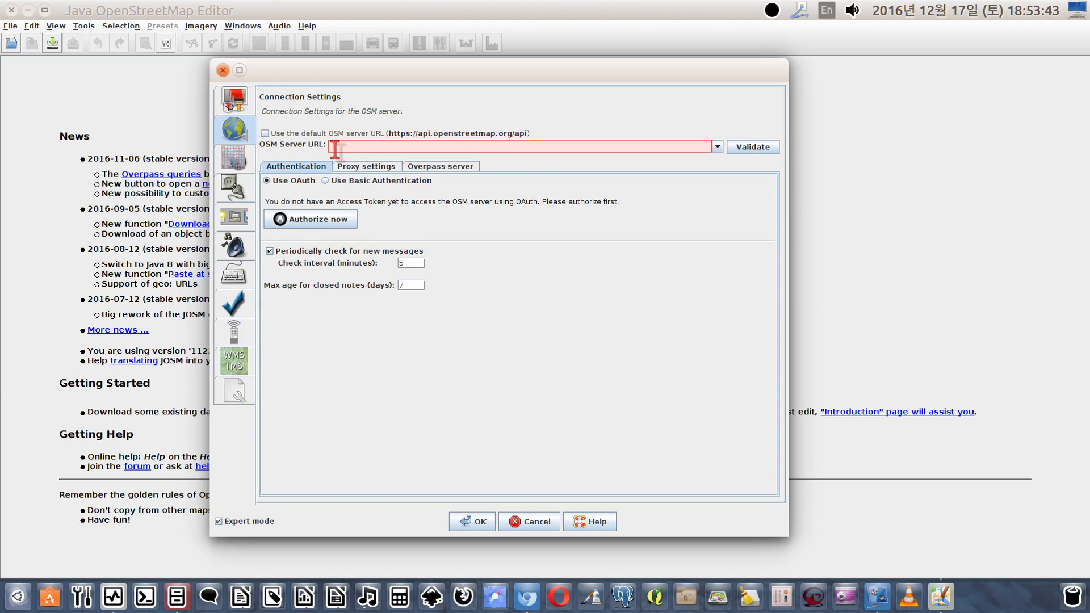
pyautogui.write('h')
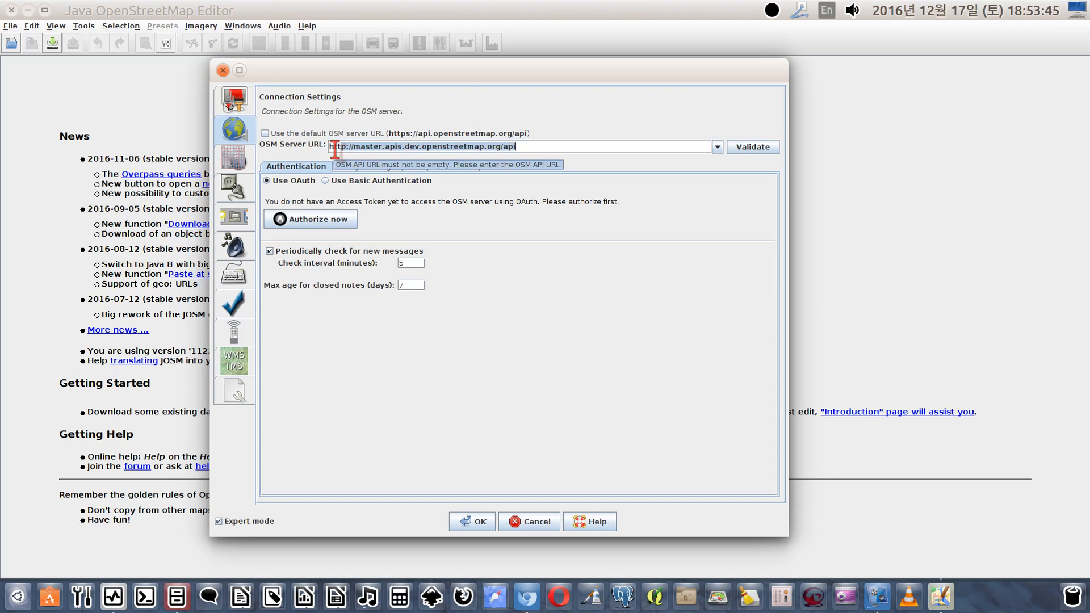
pyautogui.write('ttp://opengeo')
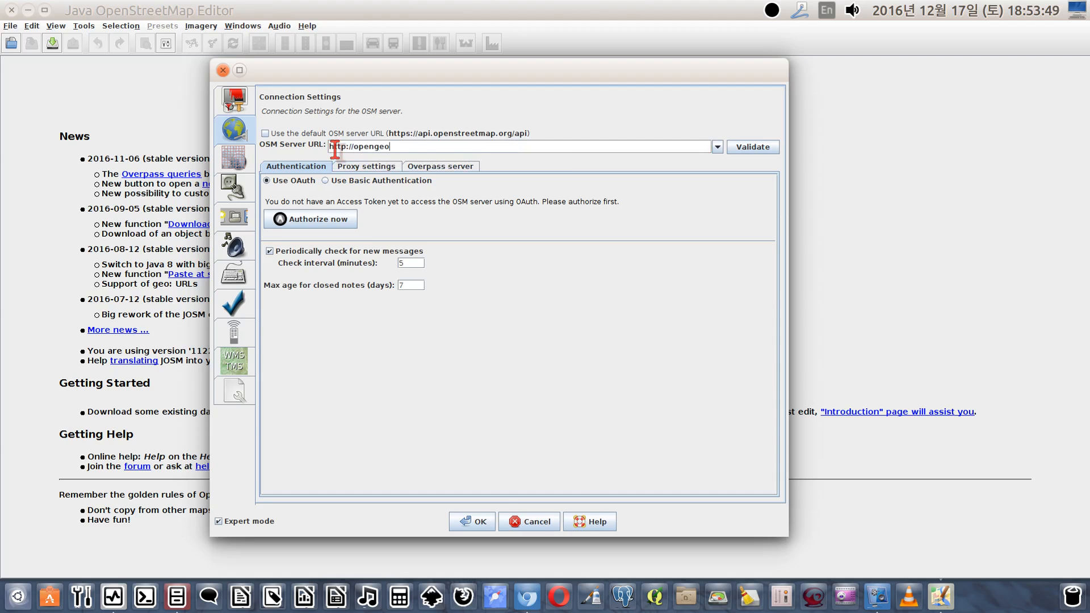
pyautogui.write('fiction.net/api')
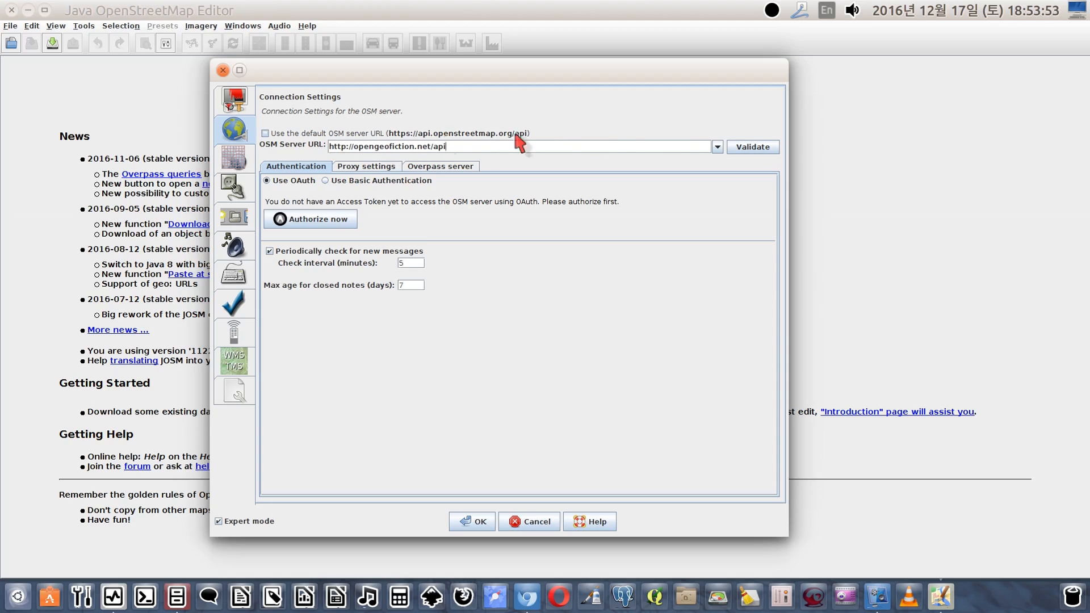
pyautogui.click(752, 146)
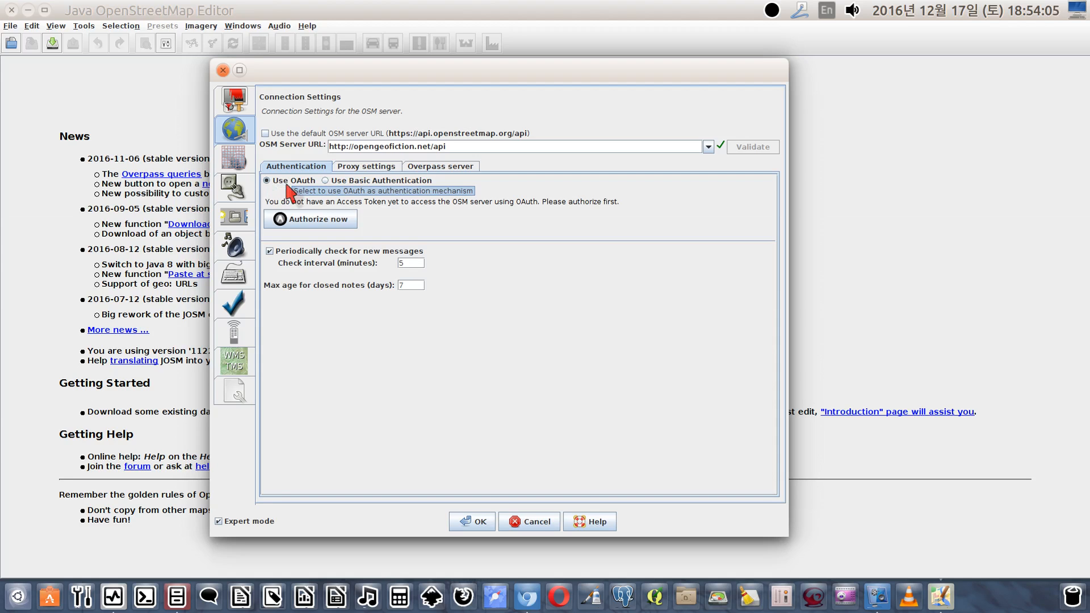
# Switch the server authentication to Basic Authentication and enter the account's OSM username and password
pyautogui.click(326, 180)
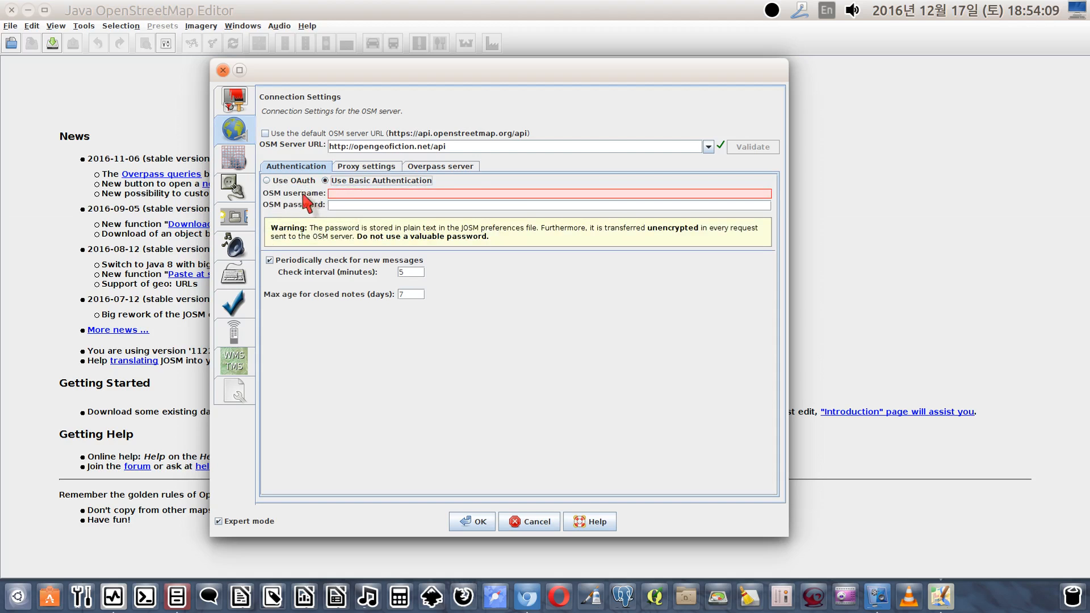
pyautogui.click(337, 194)
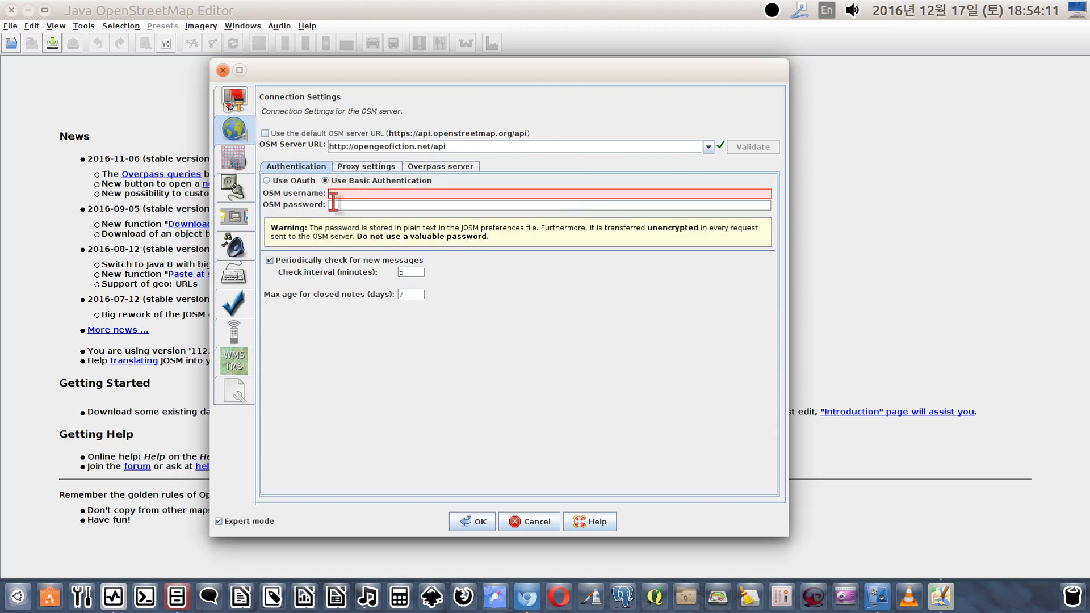
pyautogui.write('Luciano')
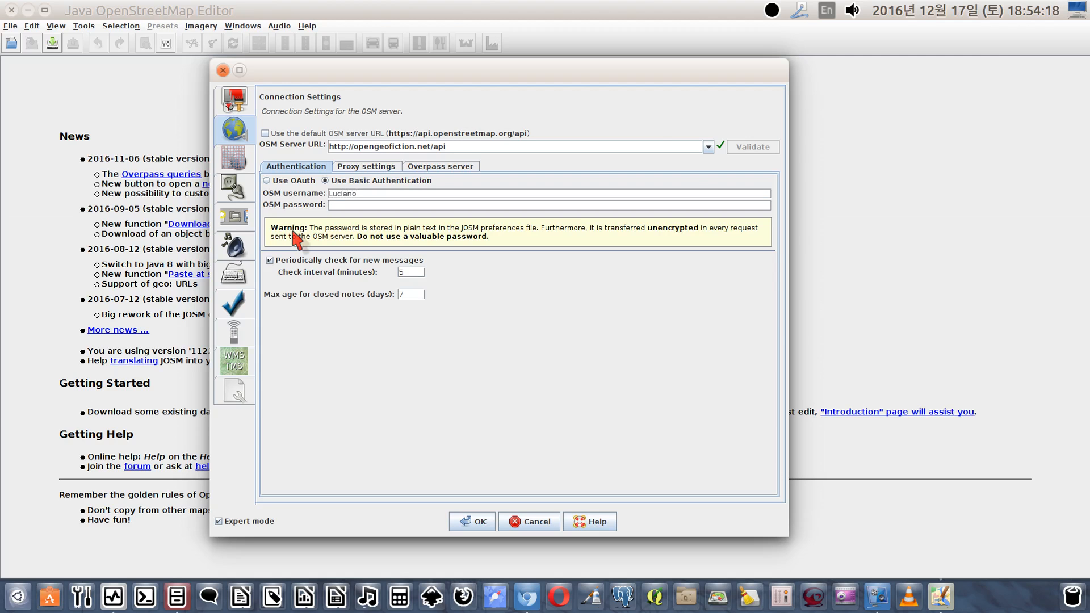
pyautogui.hotkey('alt', 'Tab')
pyautogui.hotkey('alt', 'Tab')
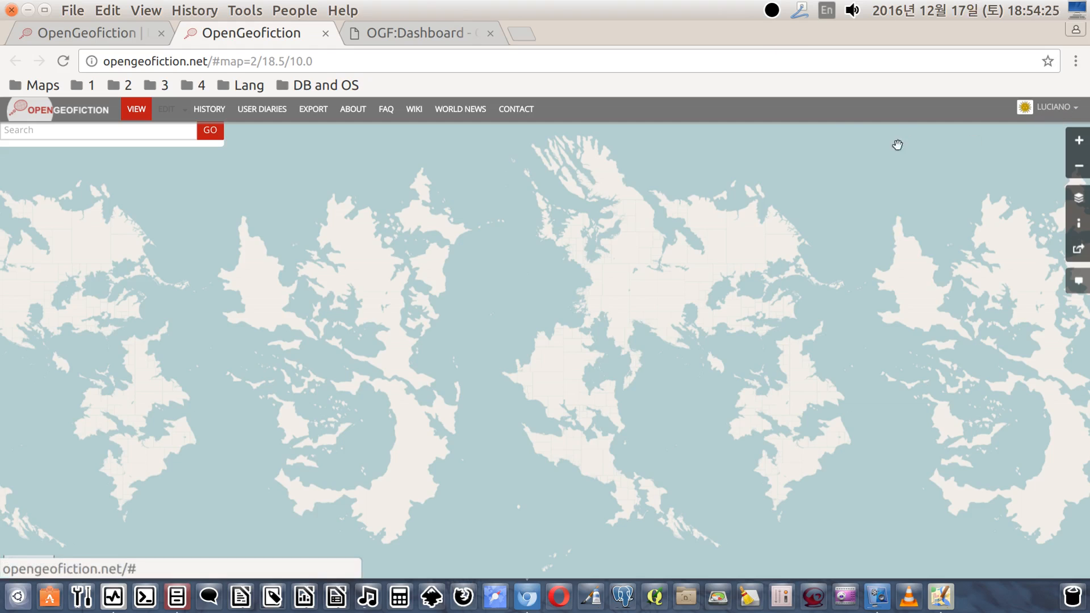
pyautogui.hotkey('alt', 'Tab')
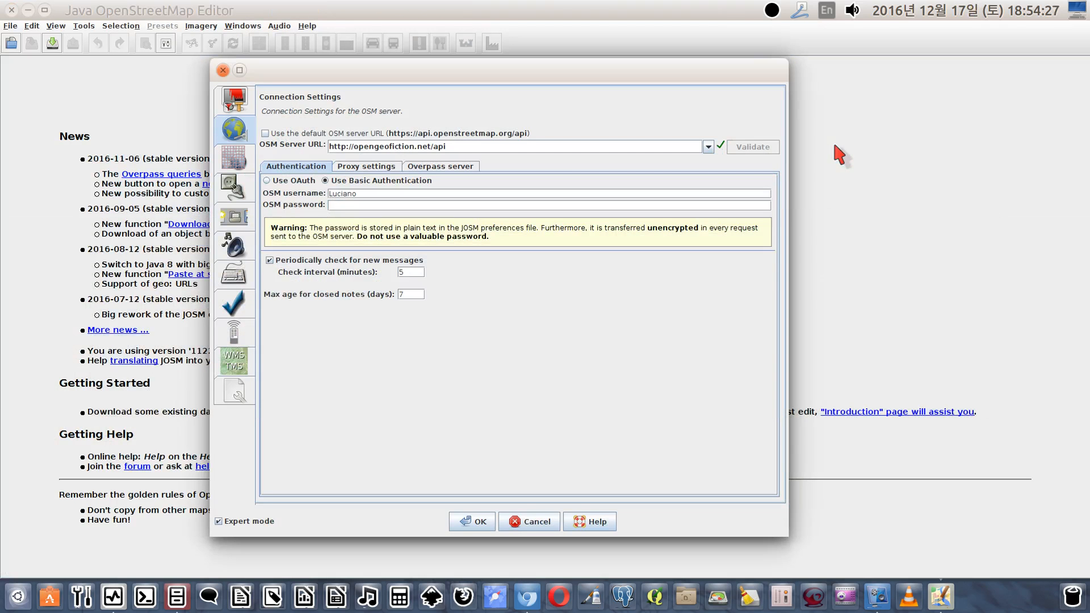
pyautogui.click(343, 207)
pyautogui.write('•')
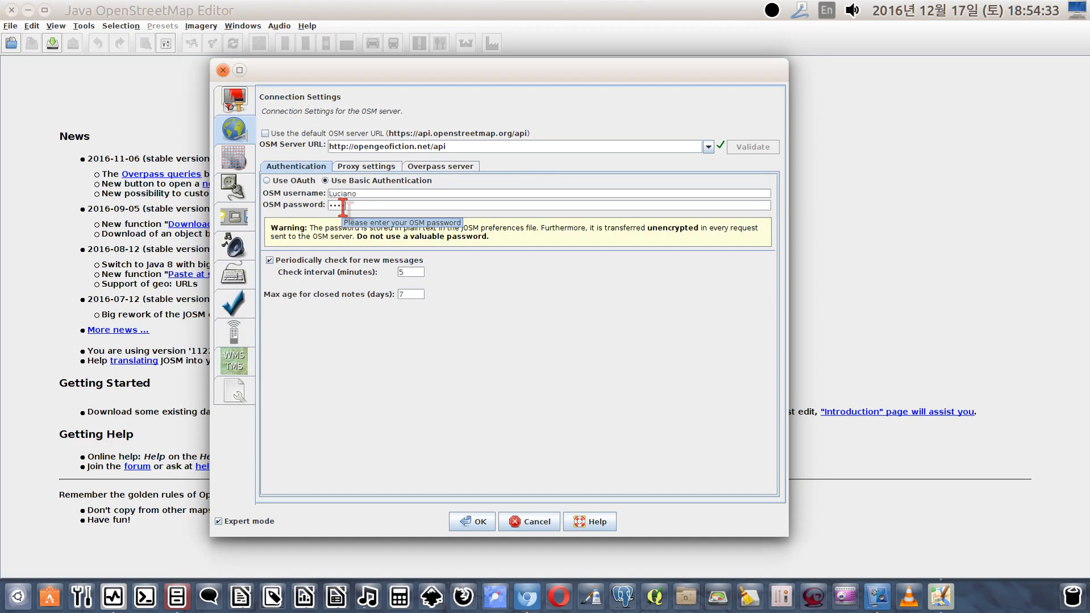
pyautogui.write('••••')
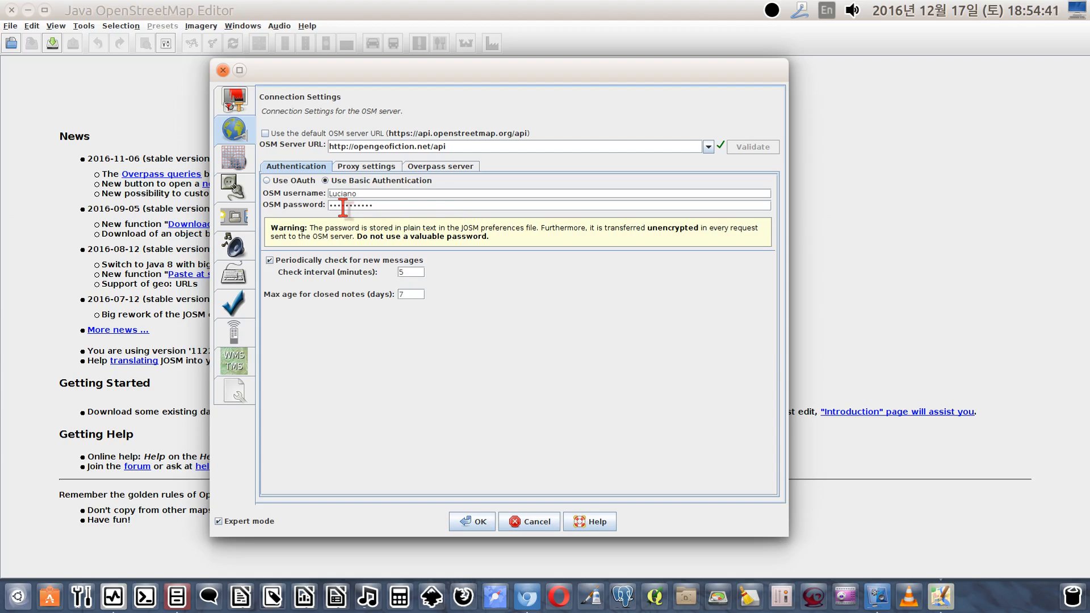
pyautogui.click(367, 167)
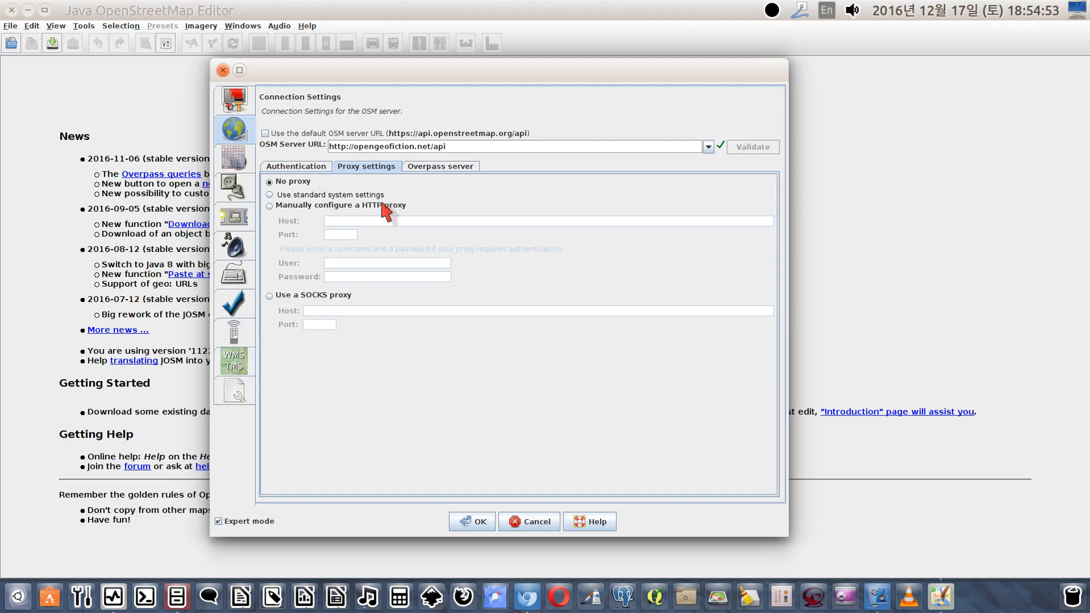
pyautogui.click(442, 168)
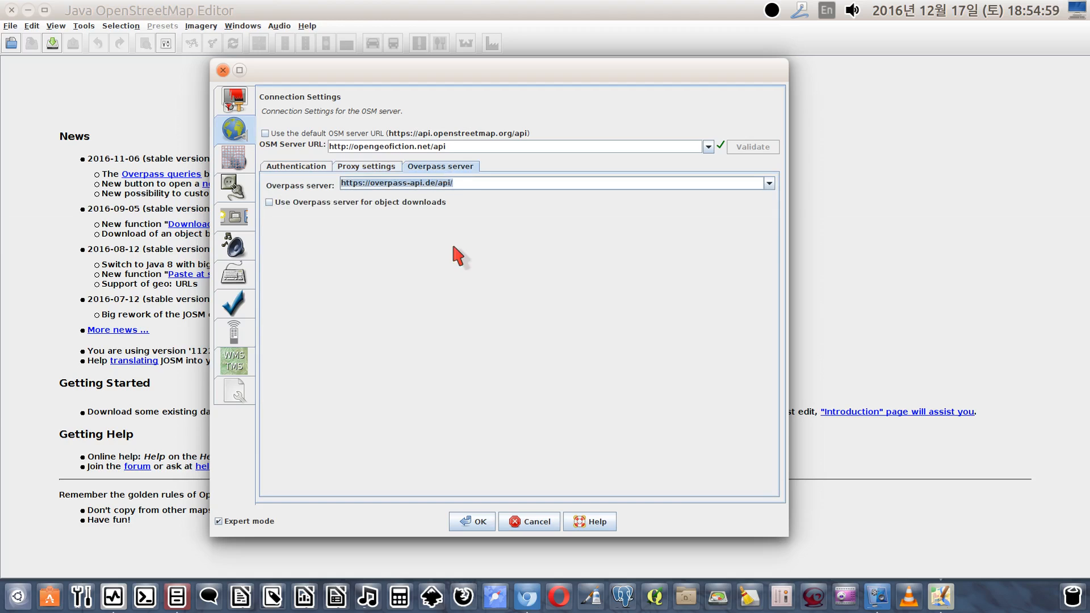
pyautogui.write('hp')
pyautogui.press('BackSpace')
pyautogui.write('t')
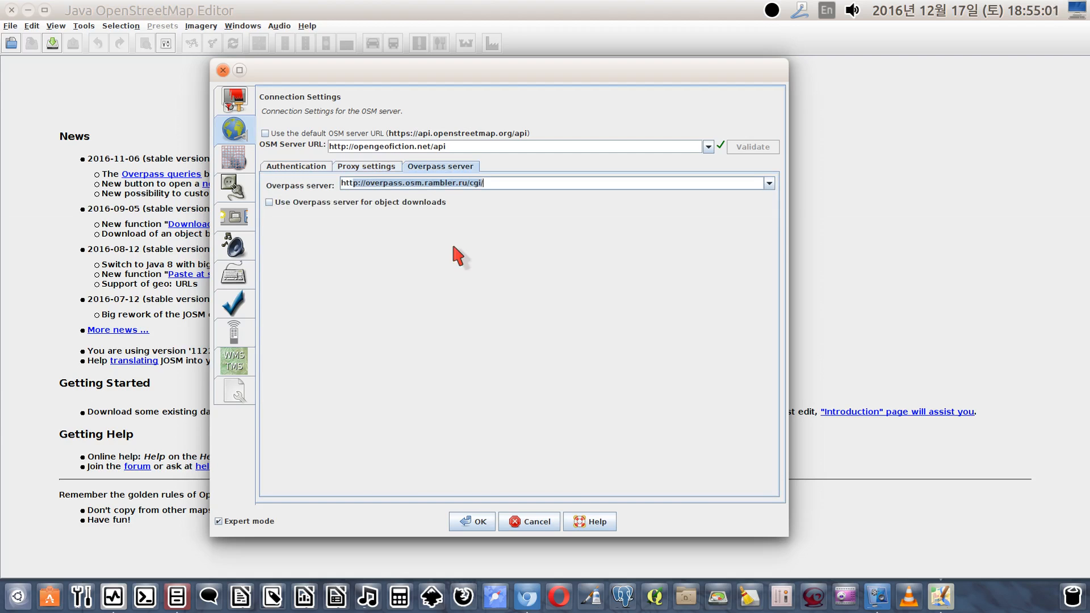
pyautogui.write('tp://osm3s.opengeofiction.net/api/')
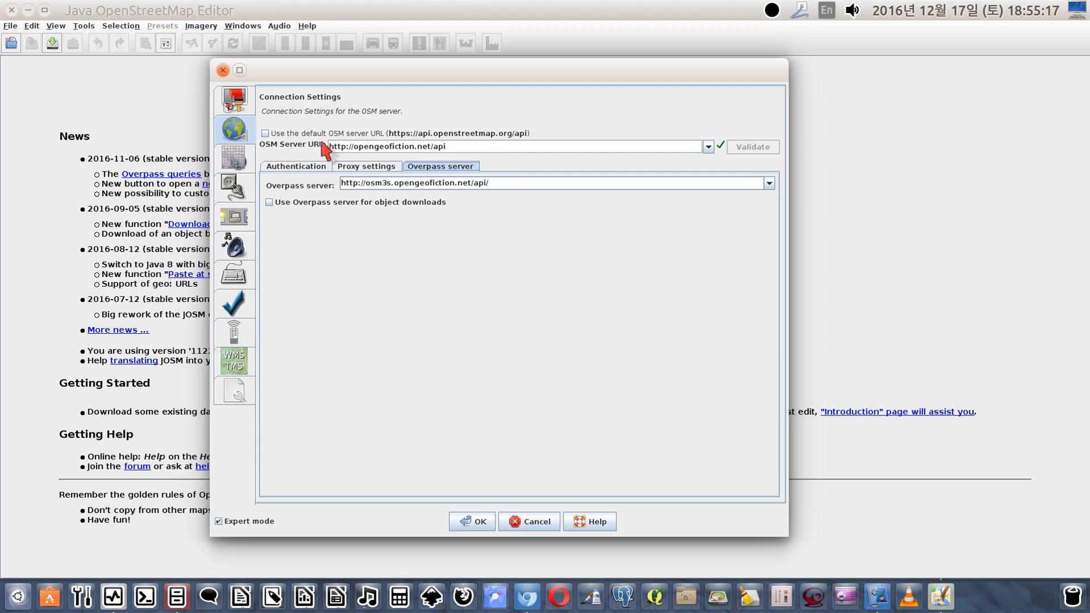
# Review the connection's authentication, proxy and Overpass settings, and compare the map projection with the OpenGeofiction map in the browser
pyautogui.click(301, 168)
pyautogui.click(364, 167)
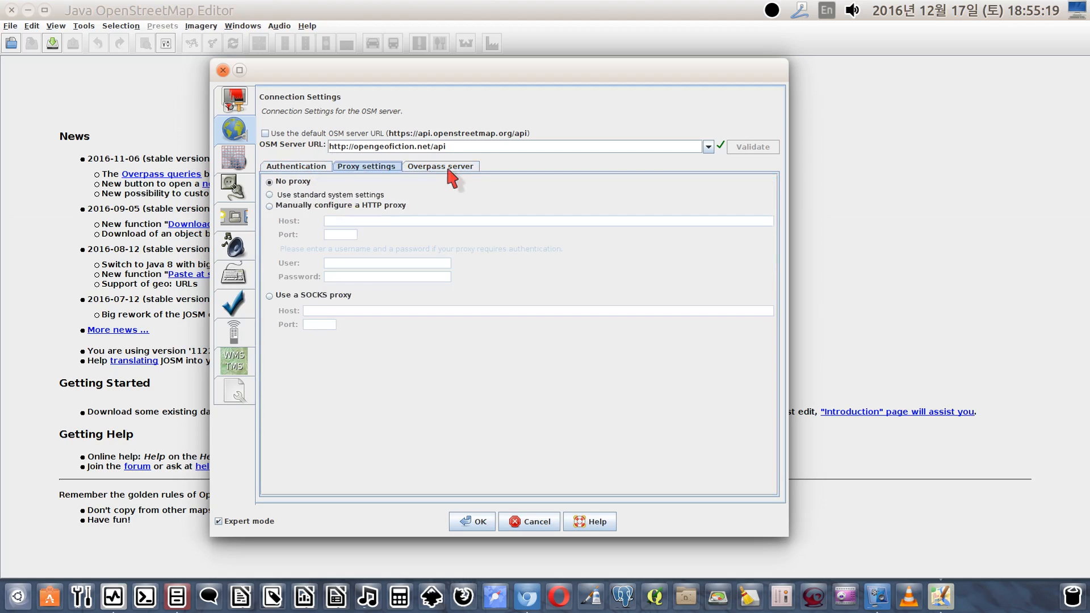
pyautogui.click(448, 168)
pyautogui.click(302, 167)
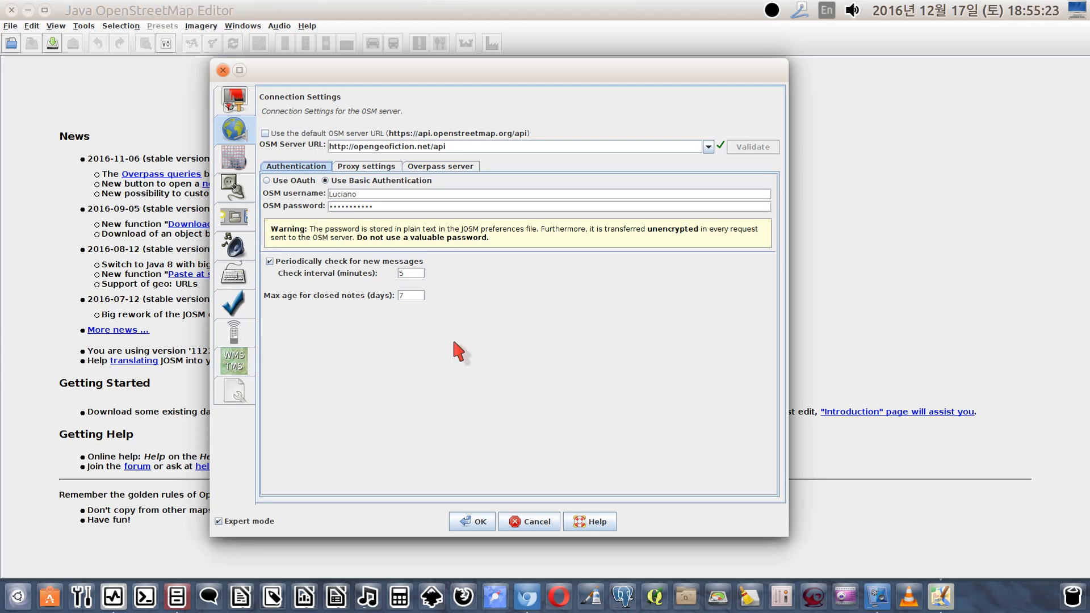
pyautogui.click(233, 163)
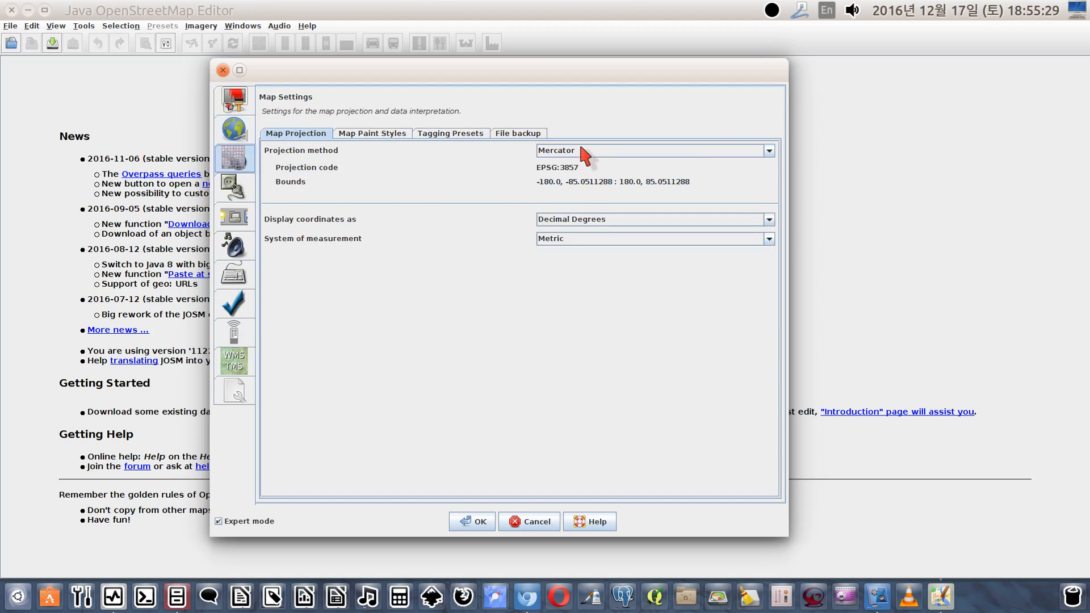
pyautogui.hotkey('alt', 'Tab')
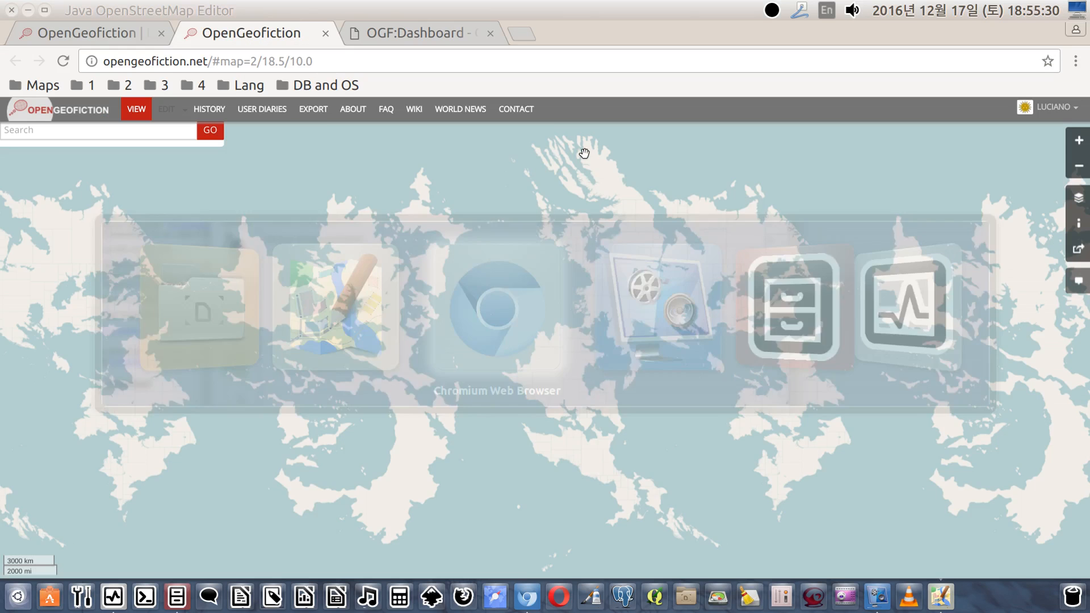
pyautogui.hotkey('alt', 'Tab')
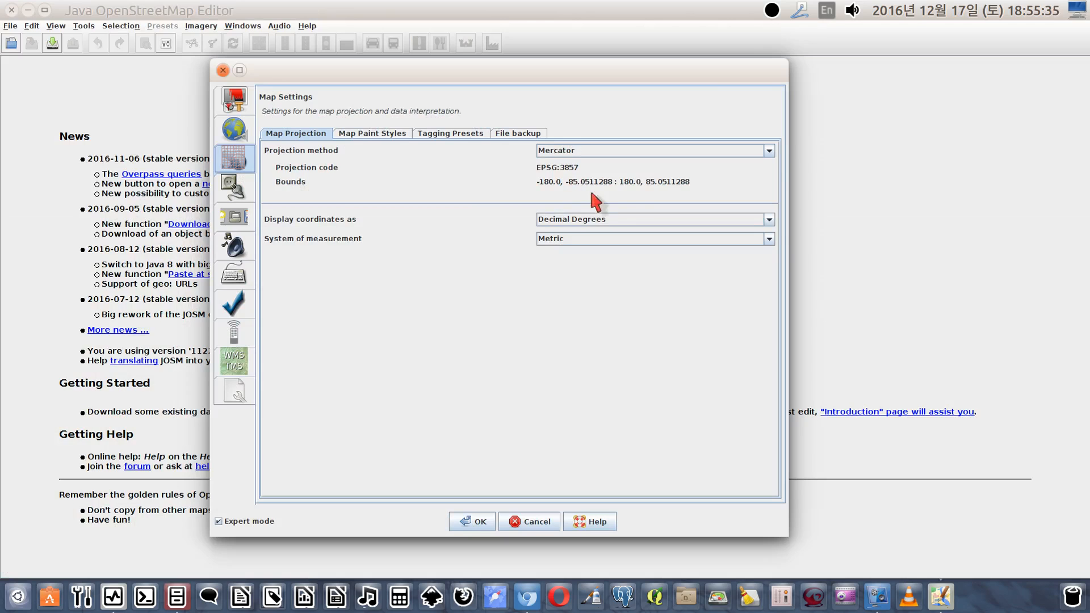
# Try the Imperial system of measurement for the map and return it to Metric
pyautogui.click(771, 240)
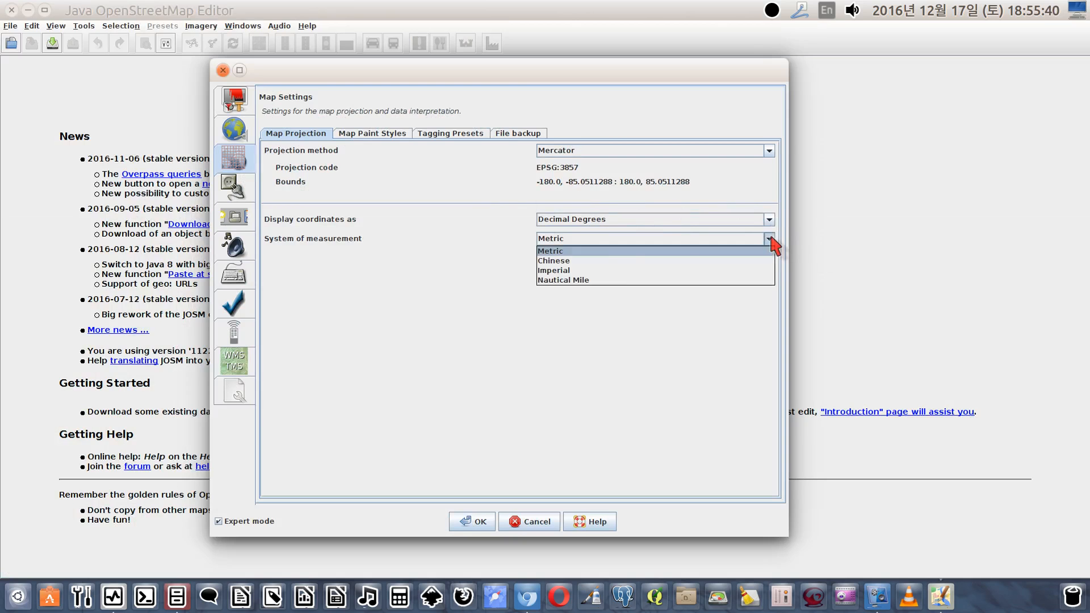
pyautogui.click(607, 269)
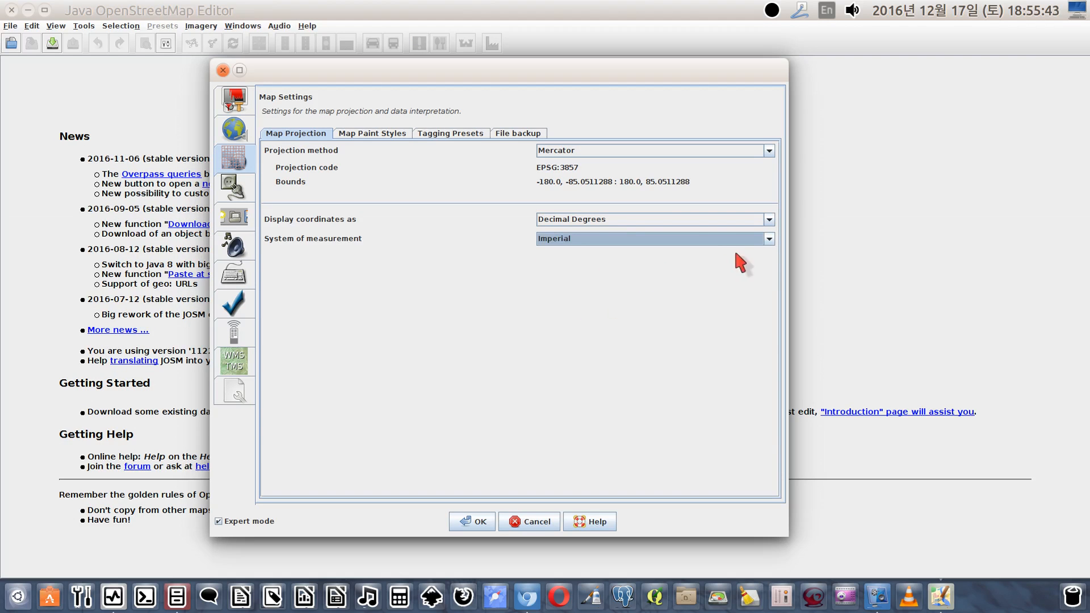
pyautogui.click(770, 239)
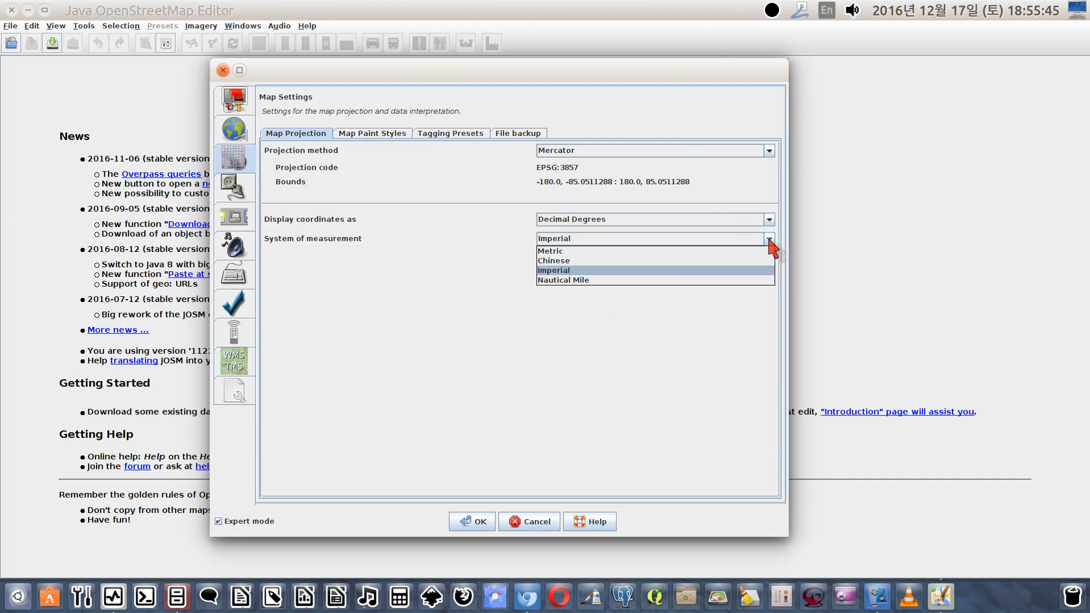
pyautogui.click(691, 252)
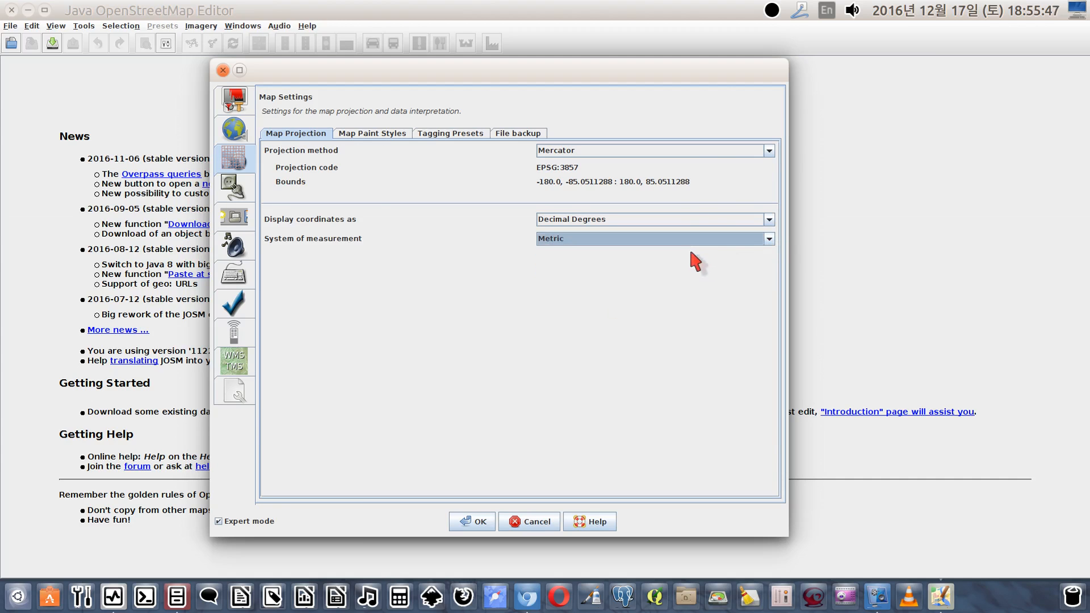
pyautogui.click(769, 239)
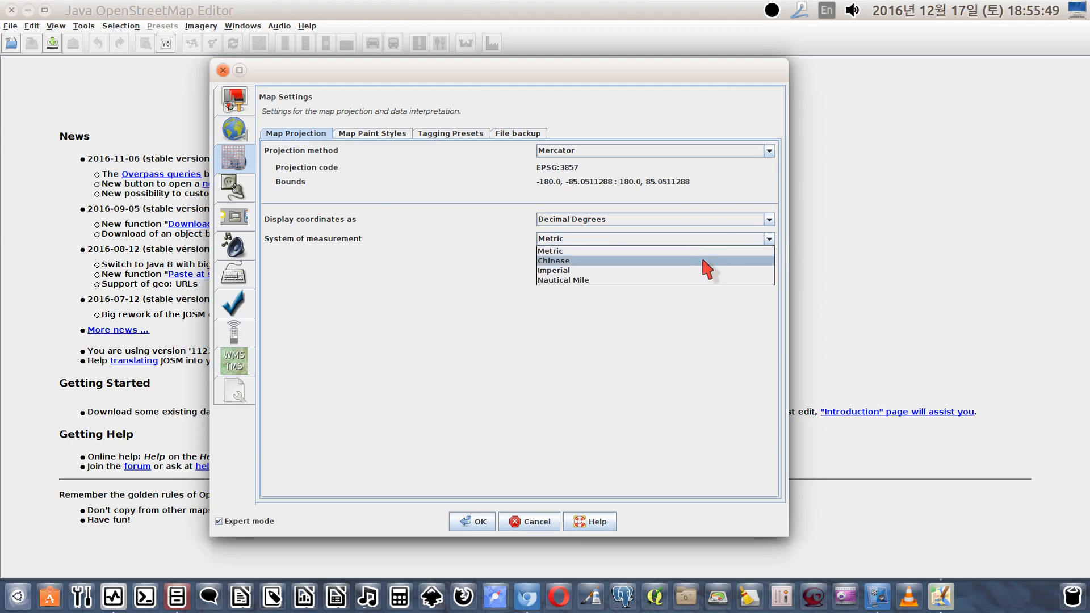
pyautogui.click(695, 251)
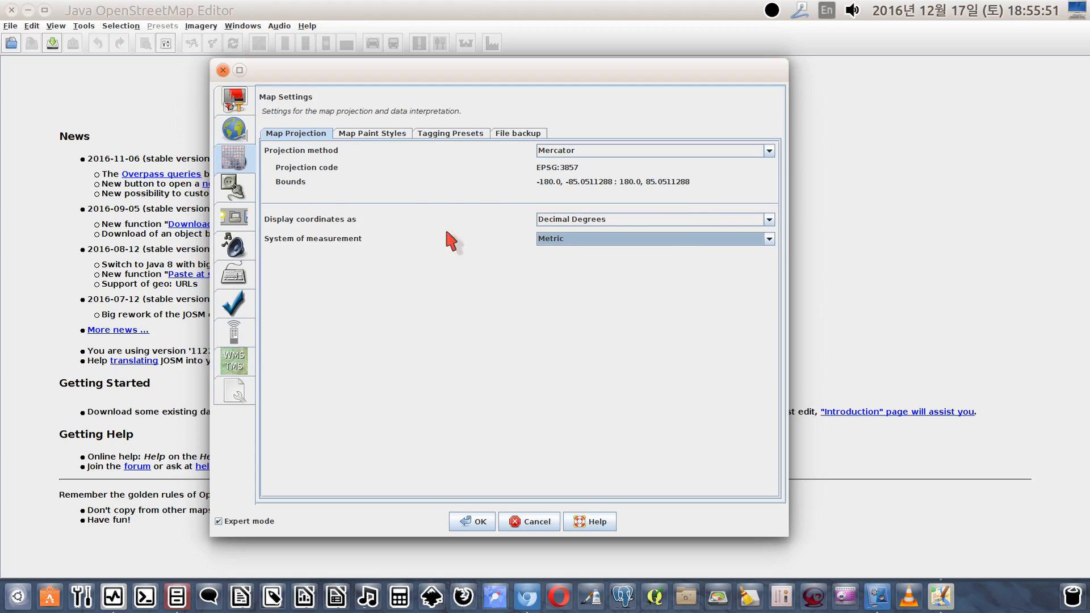
# Activate the Potlatch 2 map paint style and set the file backup's auto save interval to 120 seconds
pyautogui.click(374, 135)
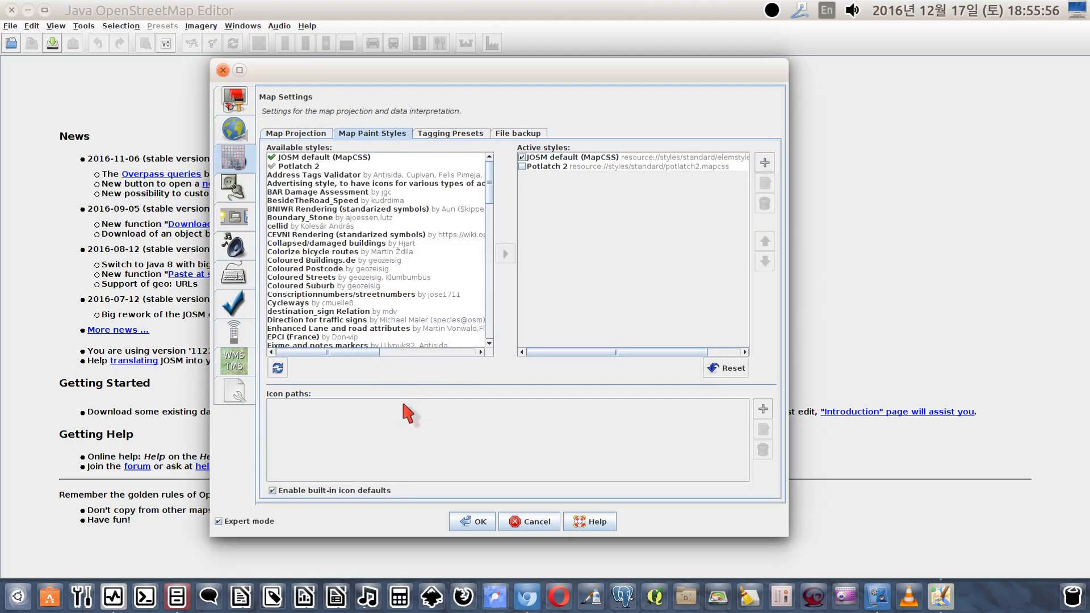
pyautogui.click(522, 166)
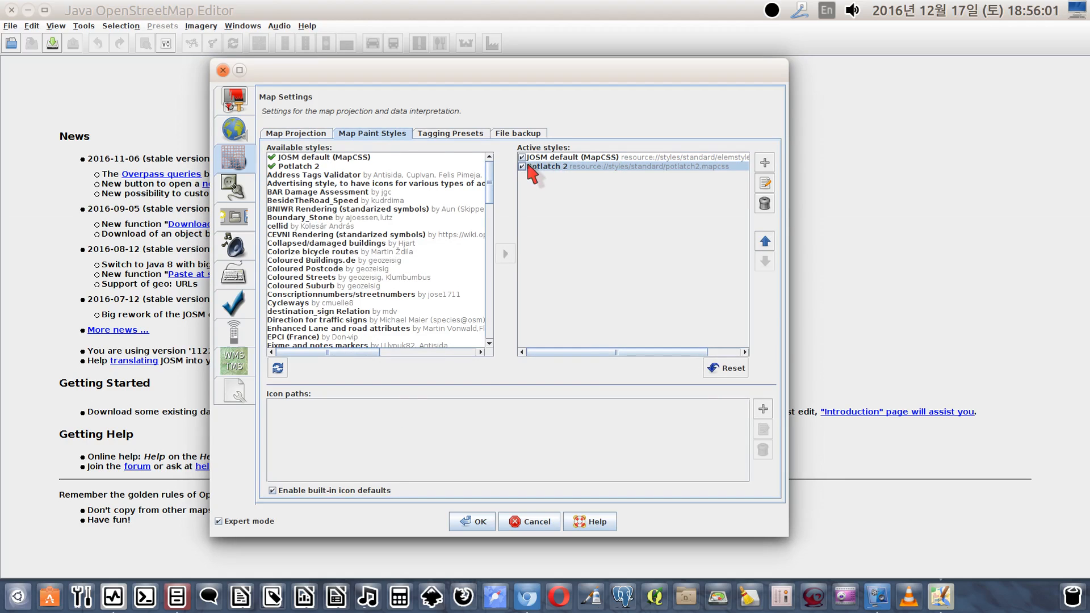
pyautogui.click(452, 134)
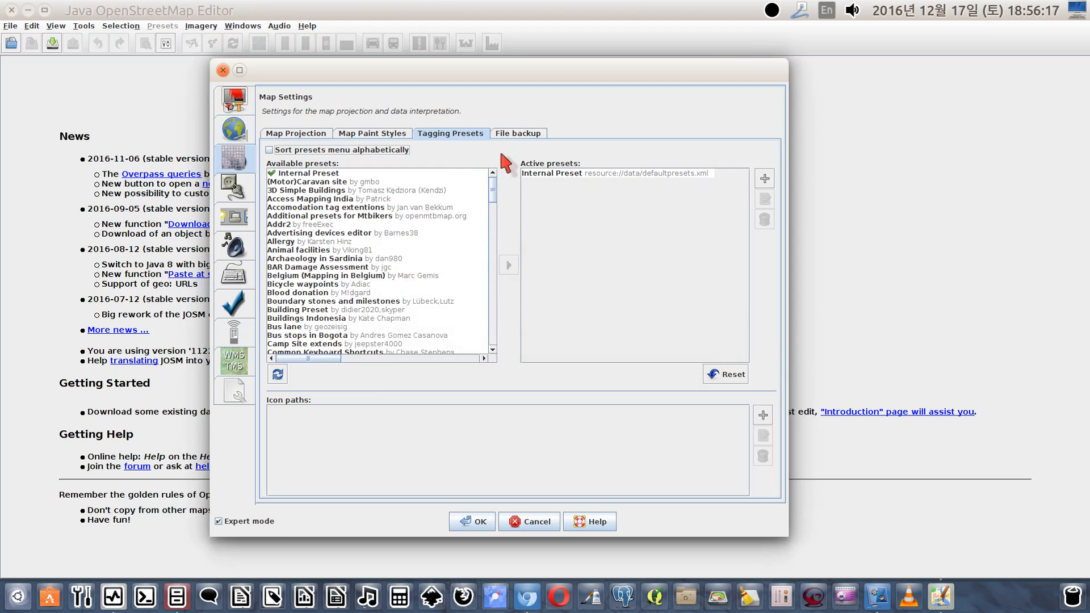
pyautogui.click(514, 135)
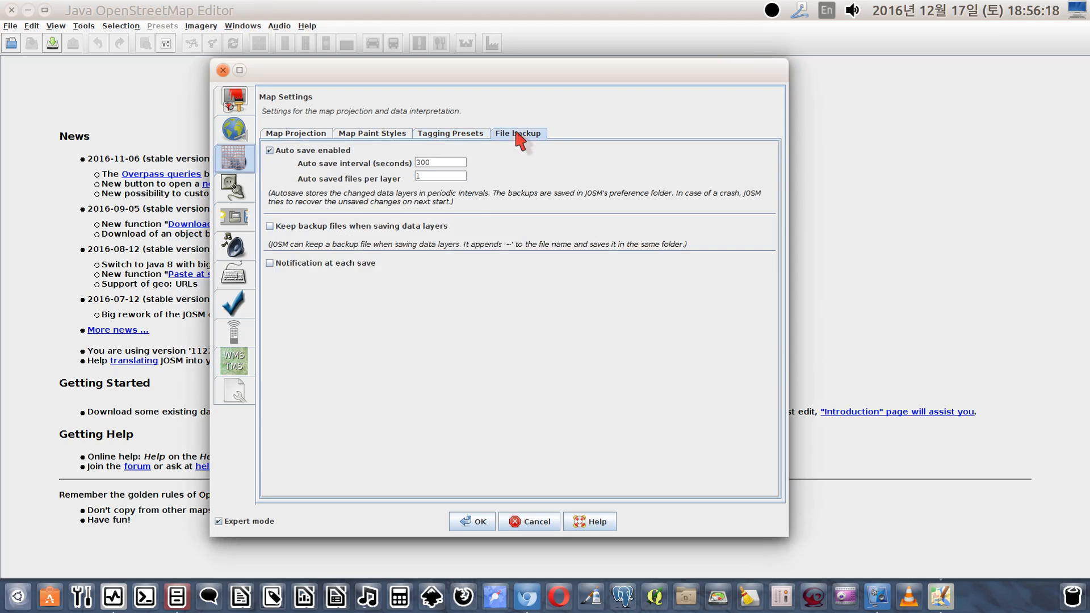
pyautogui.click(438, 161)
pyautogui.write('120')
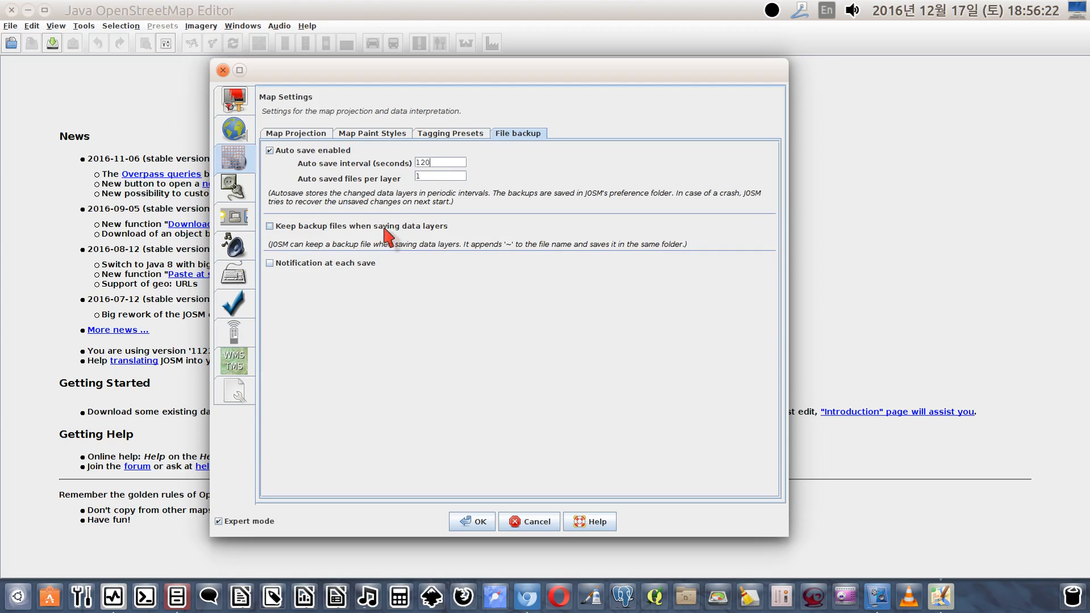
pyautogui.press('Tab')
pyautogui.click(442, 142)
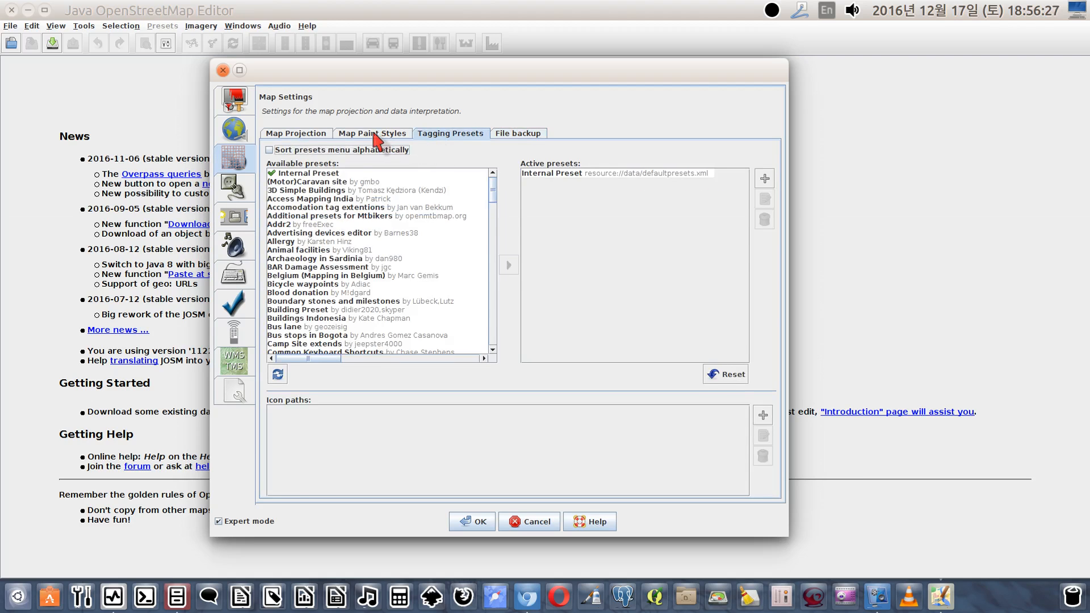
pyautogui.click(377, 141)
pyautogui.click(298, 140)
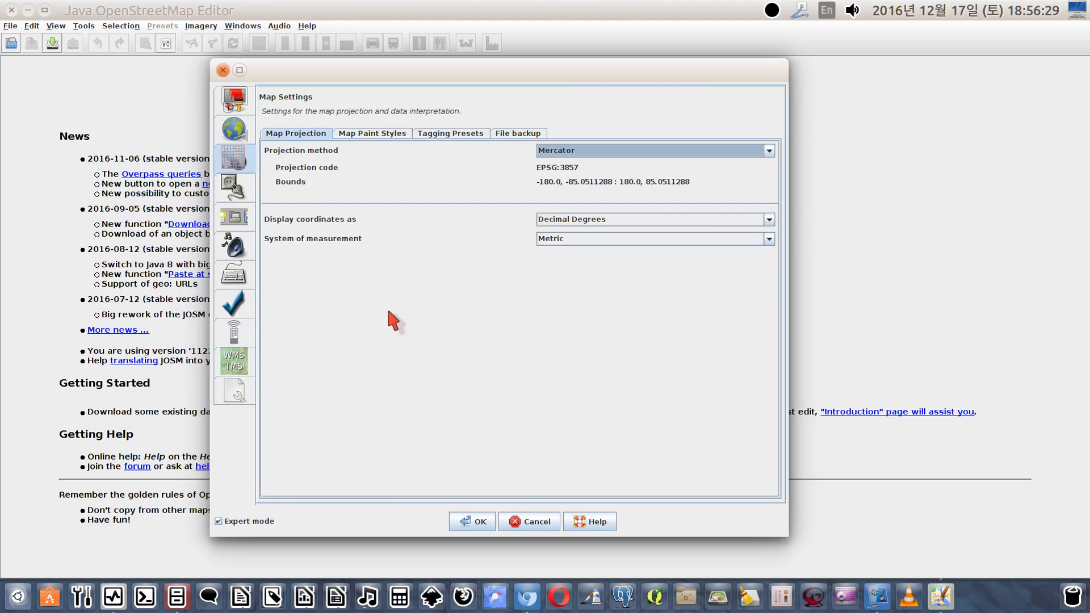
# Enable the continuosDownload plugin in the list of available plugins
pyautogui.click(235, 189)
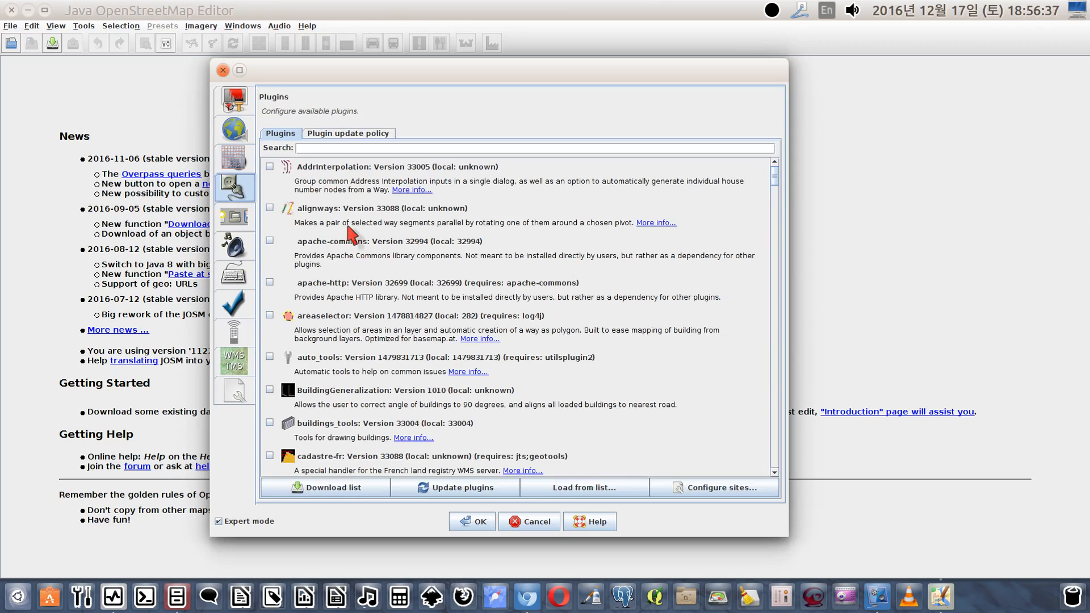
pyautogui.scroll(-5, 348, 232)
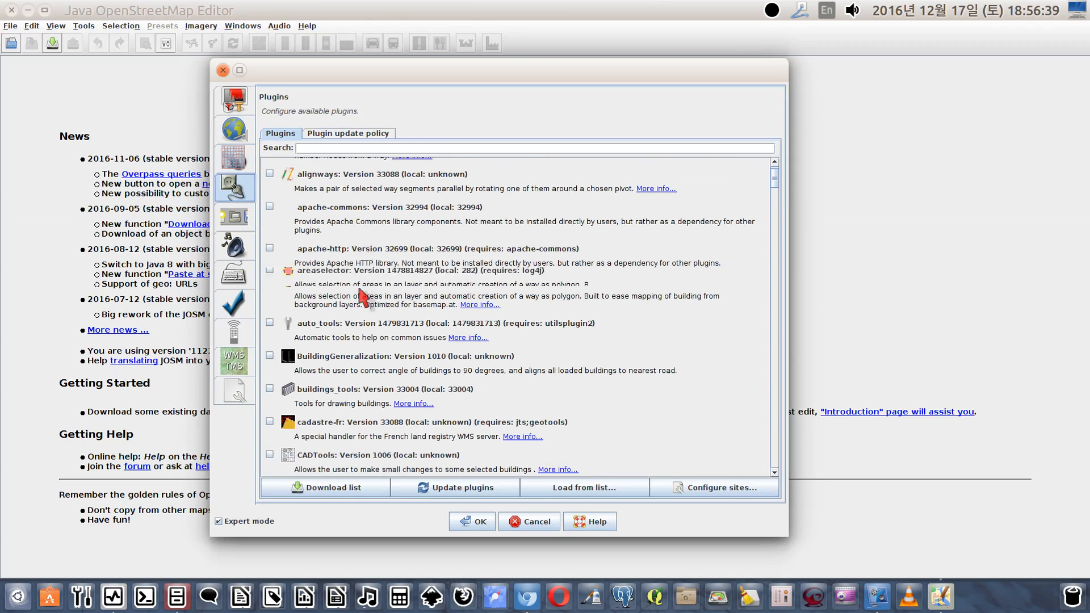
pyautogui.scroll(-7, 364, 367)
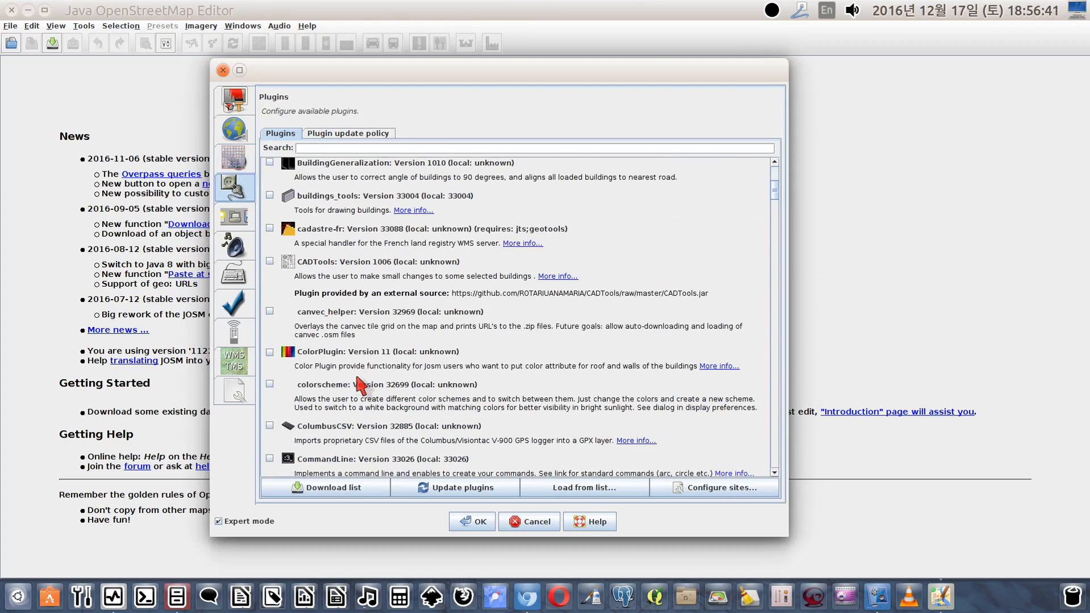
pyautogui.scroll(-2, 362, 374)
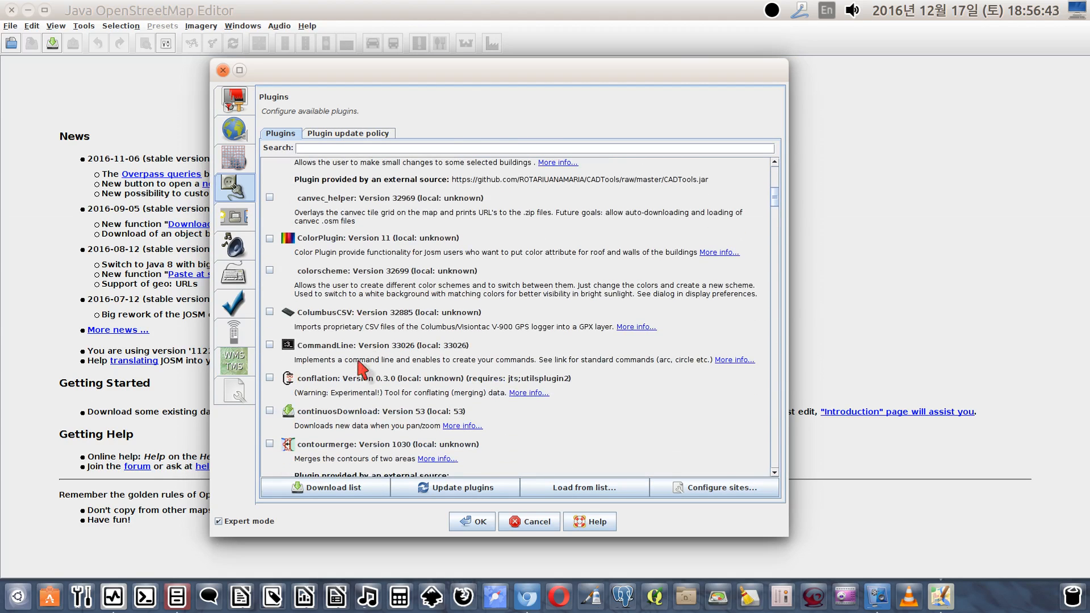
pyautogui.scroll(-1, 357, 369)
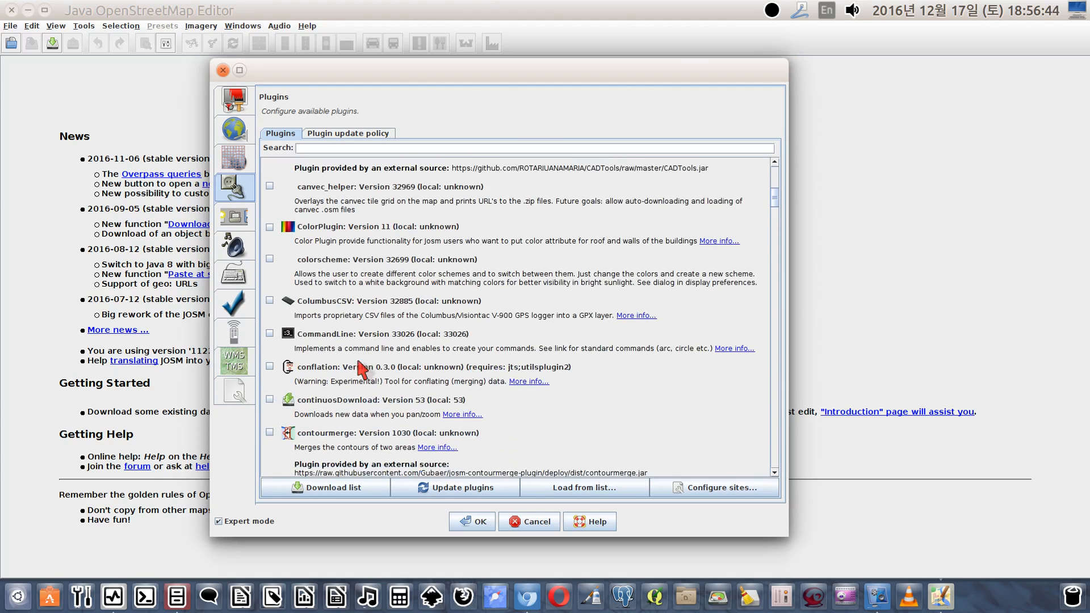
pyautogui.click(270, 388)
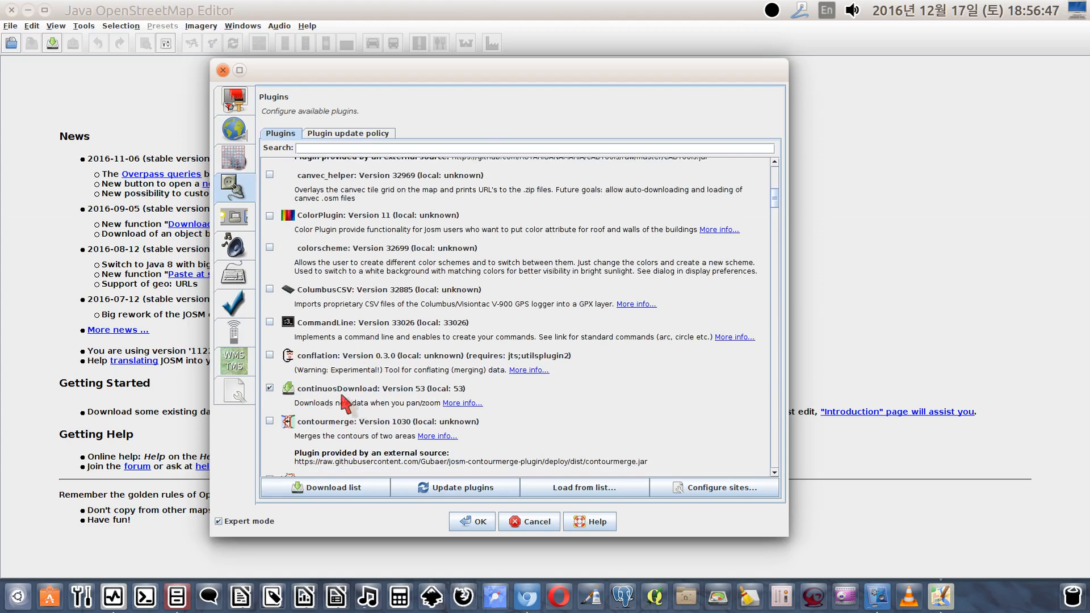
# Enable the FastDraw plugin for drawing ways quickly by mouse
pyautogui.scroll(-2, 372, 396)
pyautogui.scroll(-2, 375, 404)
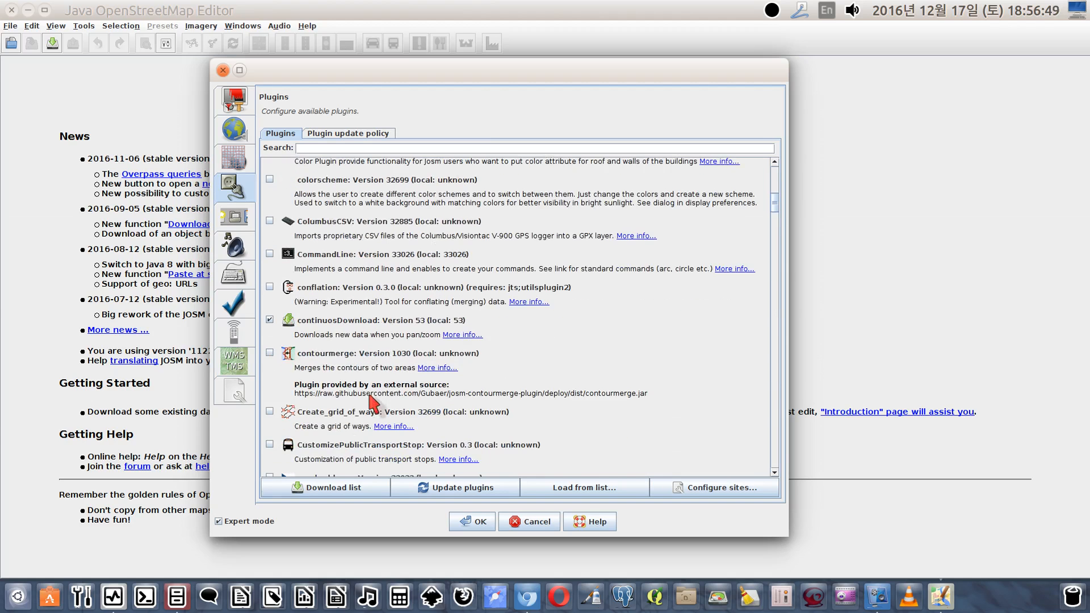
pyautogui.scroll(-1, 774, 244)
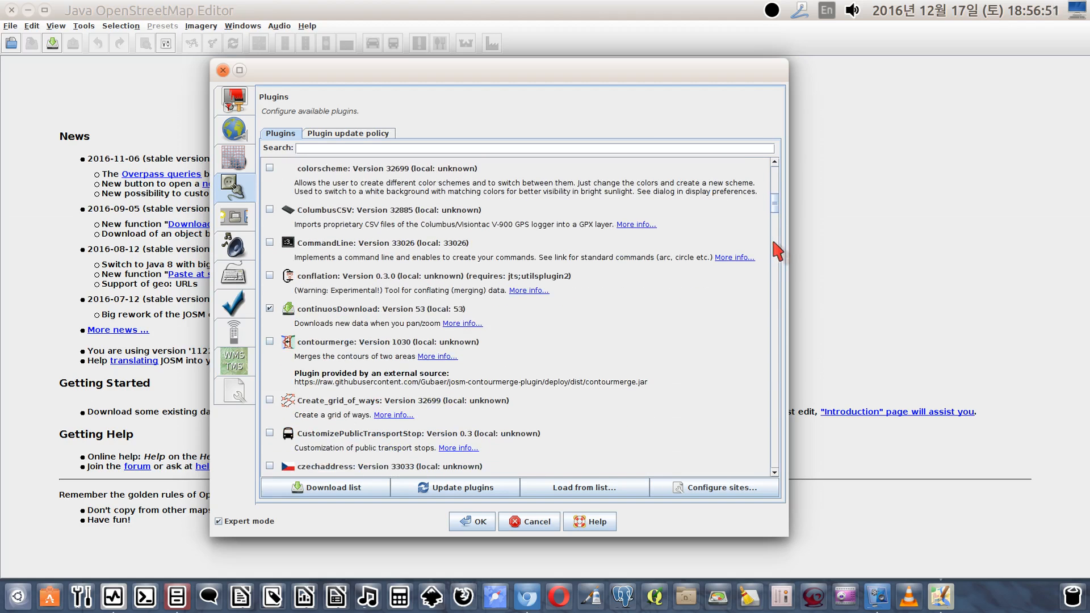
pyautogui.moveTo(775, 202); pyautogui.dragTo(774, 228)
pyautogui.click(270, 436)
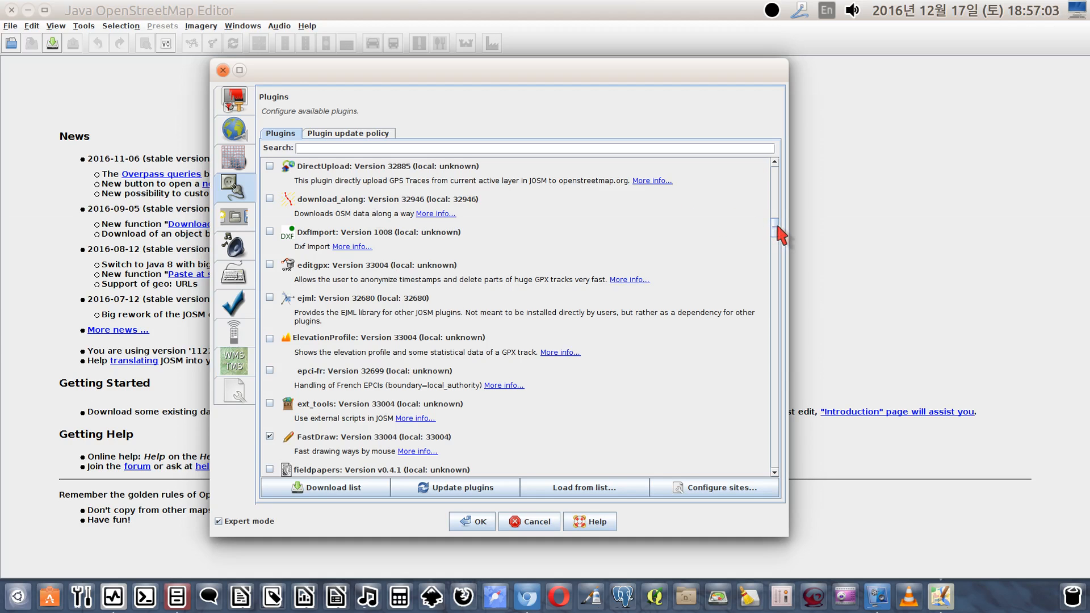
# Enable the measurement and PicLayer plugins in the plugin list
pyautogui.moveTo(778, 226); pyautogui.dragTo(770, 295)
pyautogui.moveTo(770, 293); pyautogui.dragTo(771, 318)
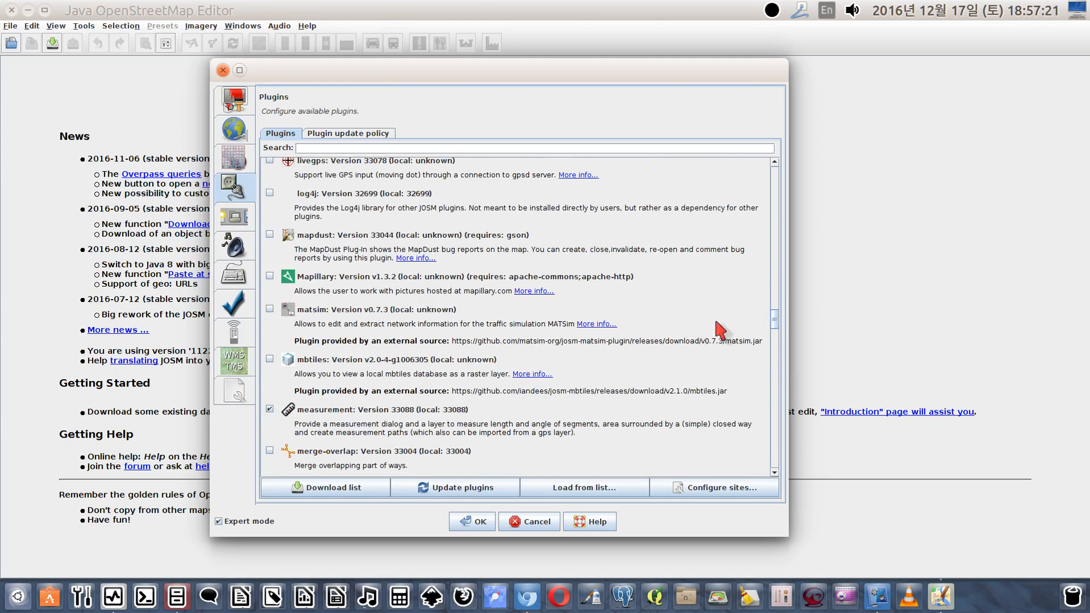
pyautogui.moveTo(776, 322); pyautogui.dragTo(768, 369)
pyautogui.click(270, 428)
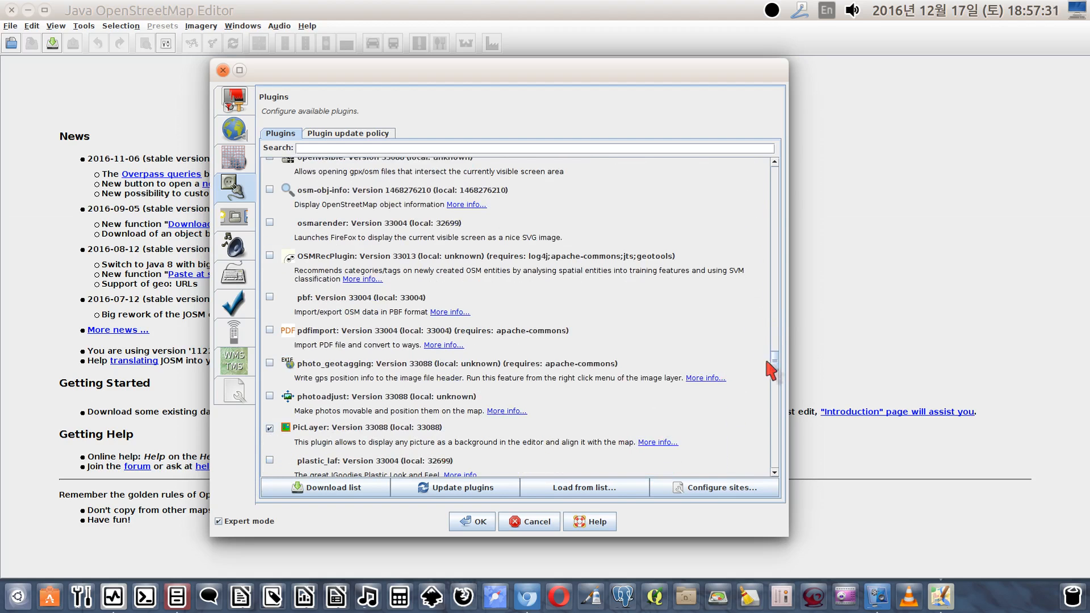
# Enable the reverter plugin and look through the remaining plugins to the end of the list
pyautogui.scroll(-3, 773, 363)
pyautogui.moveTo(774, 364); pyautogui.dragTo(775, 392)
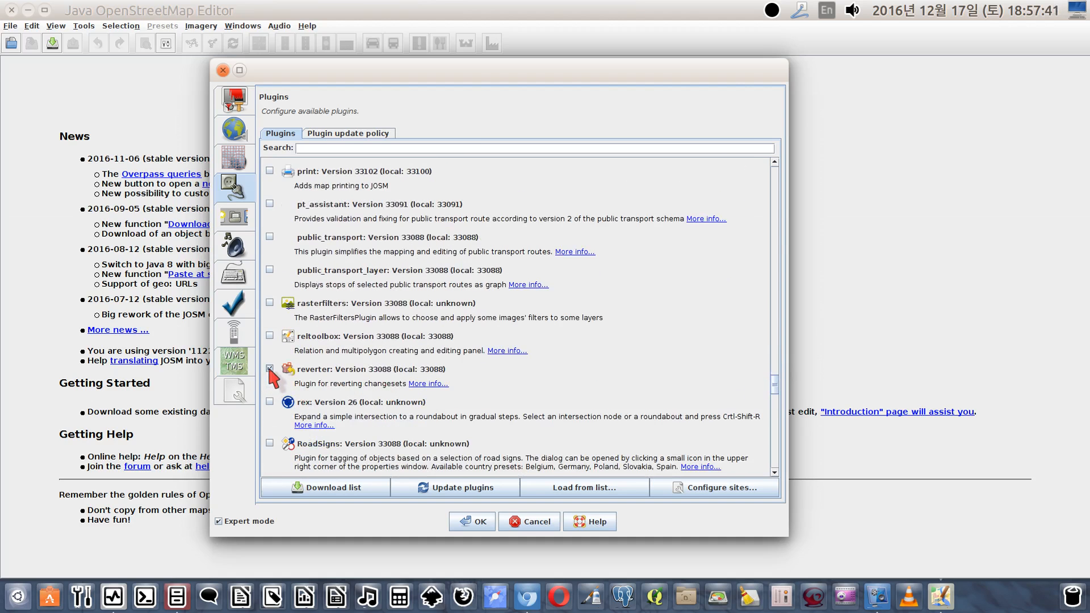
pyautogui.moveTo(777, 389); pyautogui.dragTo(778, 454)
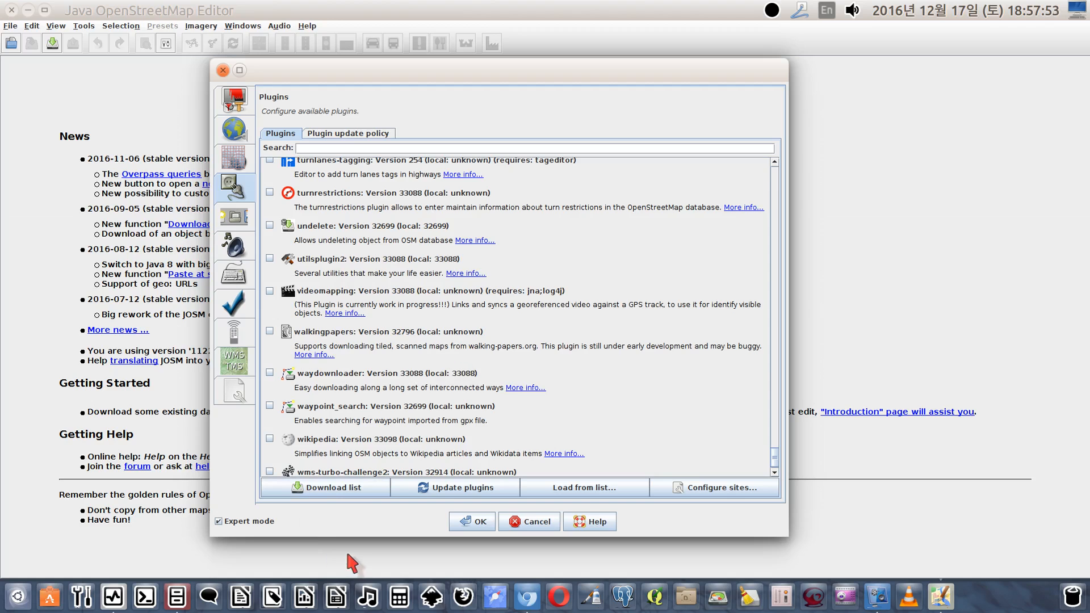
# Recheck the map projection and plugin settings, and view the toolbar customization options
pyautogui.click(234, 215)
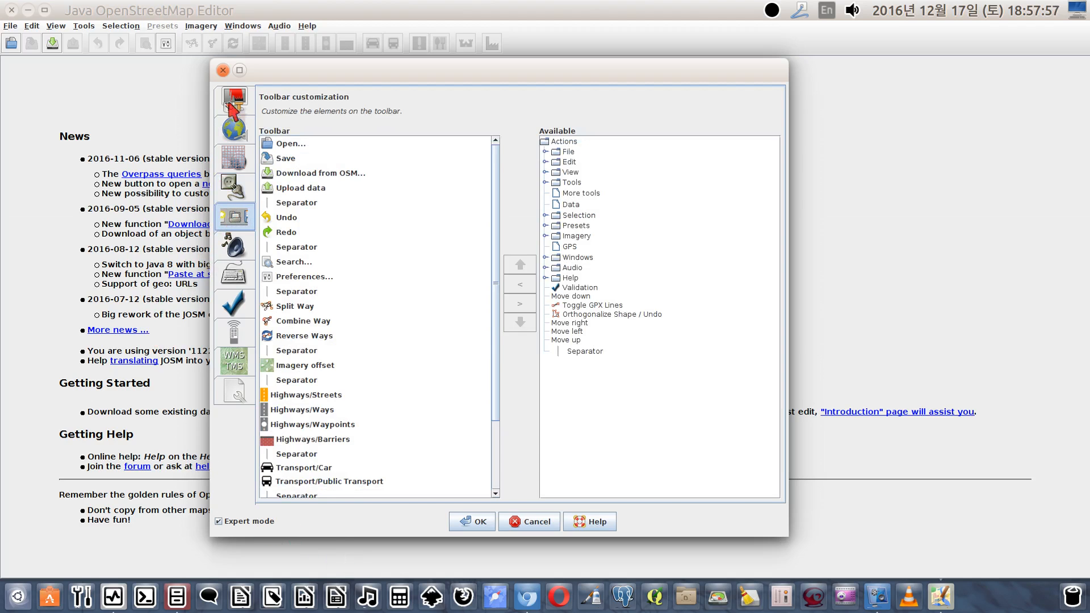
pyautogui.click(234, 159)
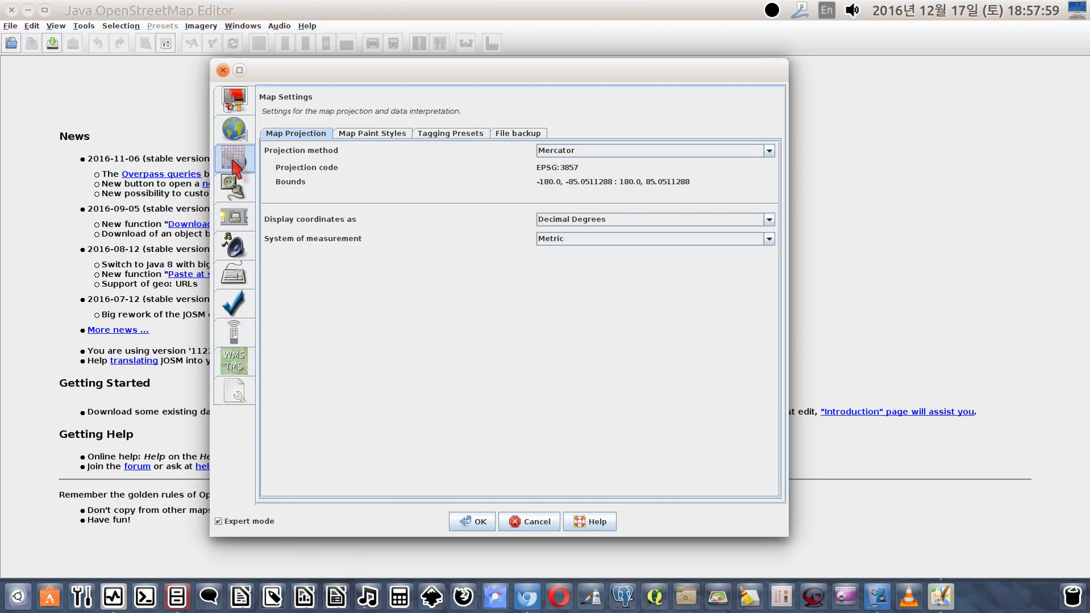
pyautogui.click(233, 188)
pyautogui.click(233, 216)
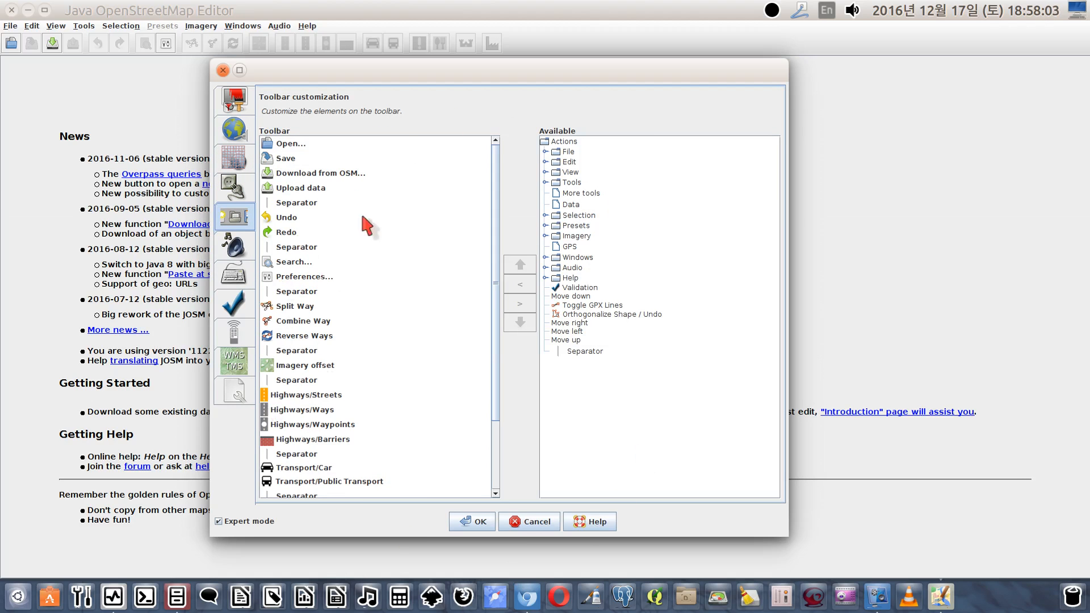
# Review the audio settings and look through the list of keyboard shortcuts in the preferences
pyautogui.click(238, 253)
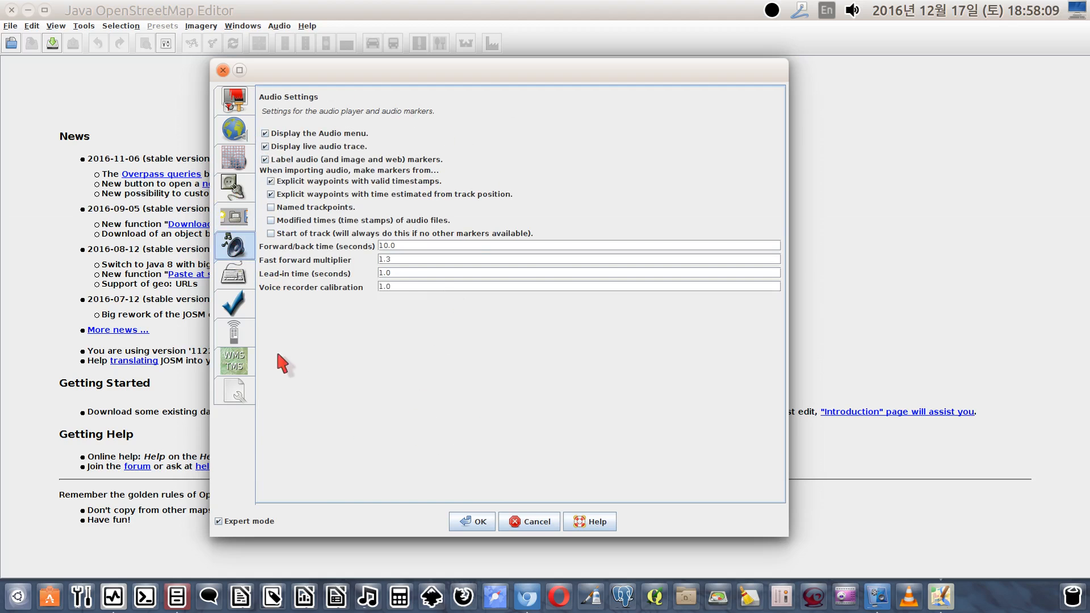
pyautogui.click(233, 275)
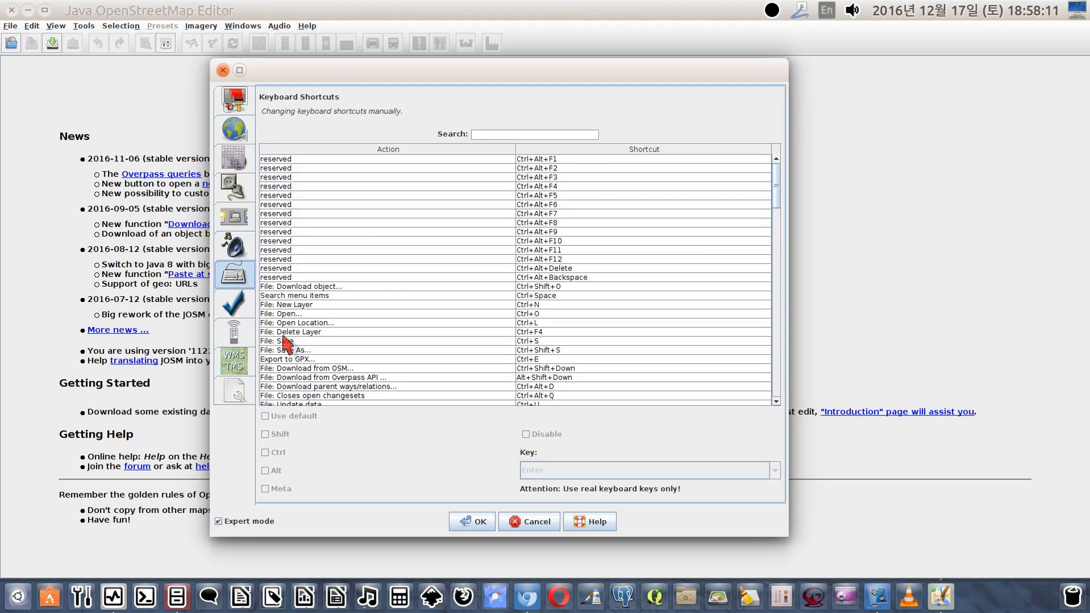
pyautogui.scroll(-1, 614, 240)
pyautogui.scroll(-3, 615, 239)
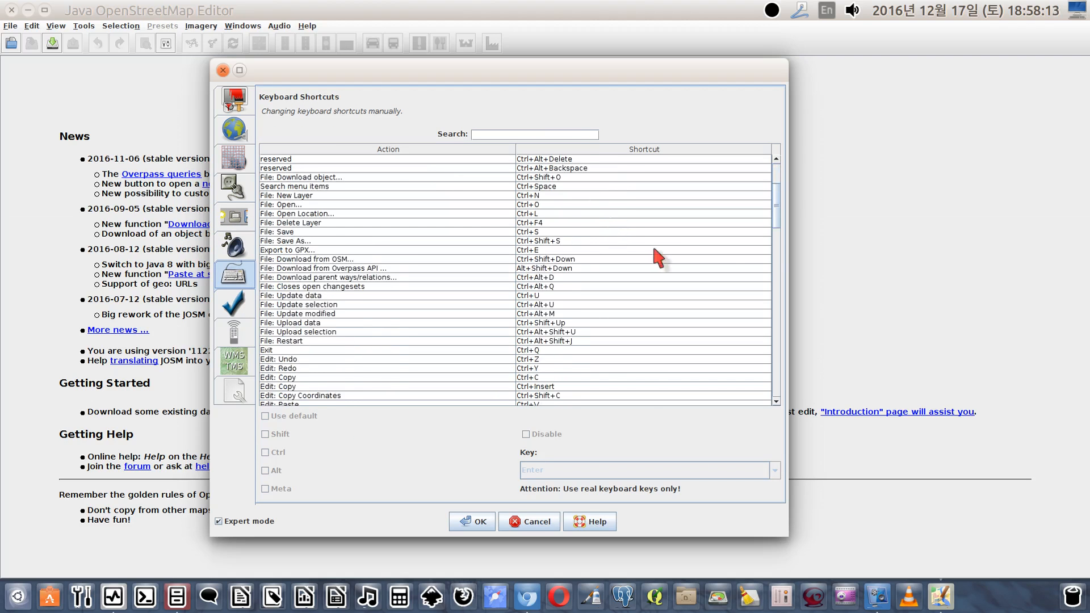
pyautogui.moveTo(778, 227); pyautogui.dragTo(782, 187)
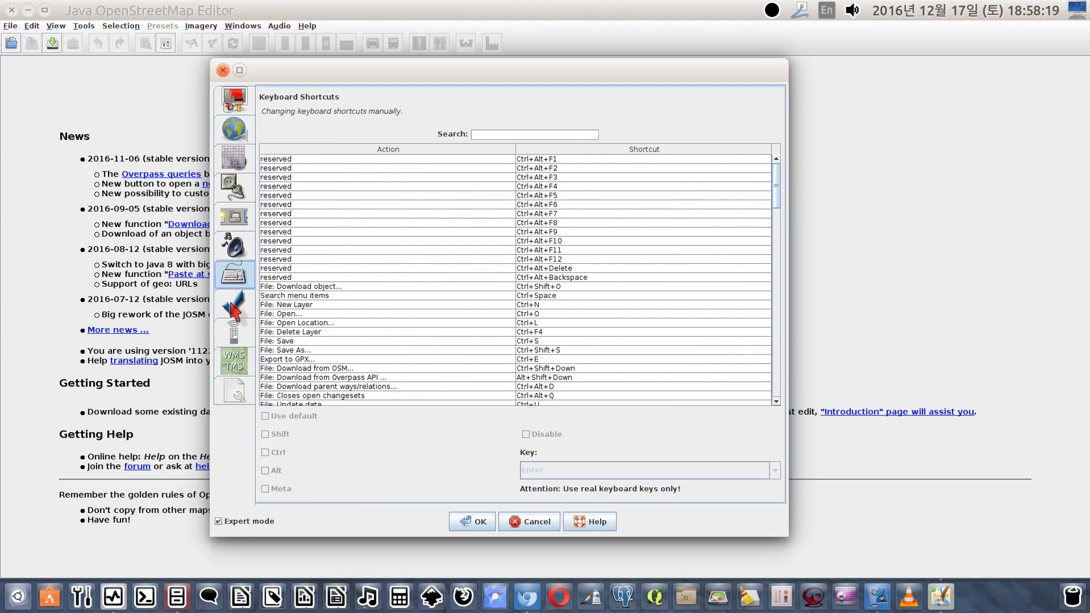
# Look through the data validator tests to the end of the list and view the remote control settings
pyautogui.click(234, 307)
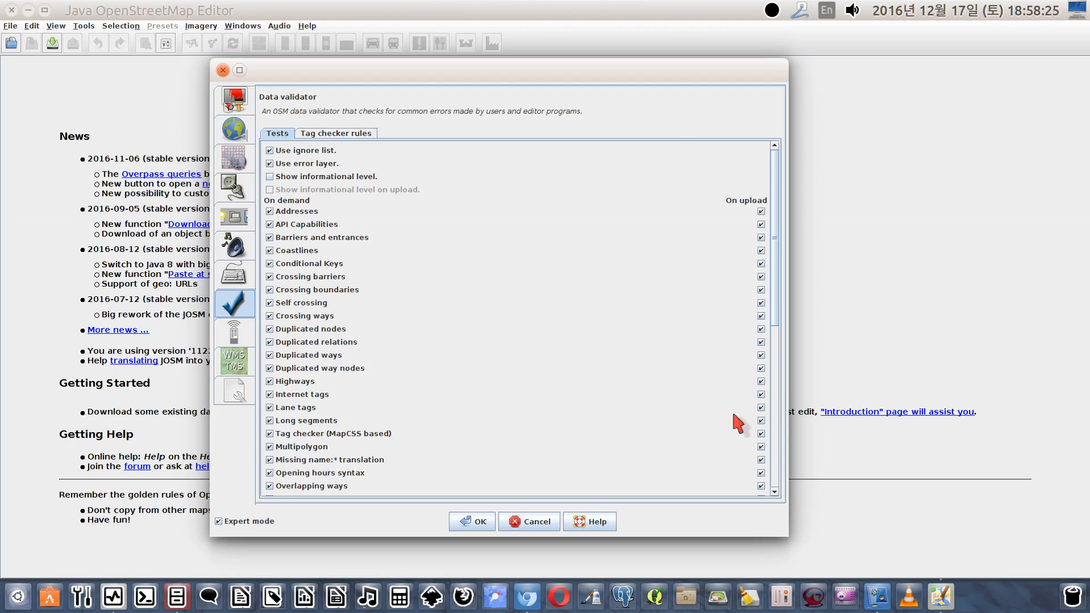
pyautogui.scroll(-1, 778, 359)
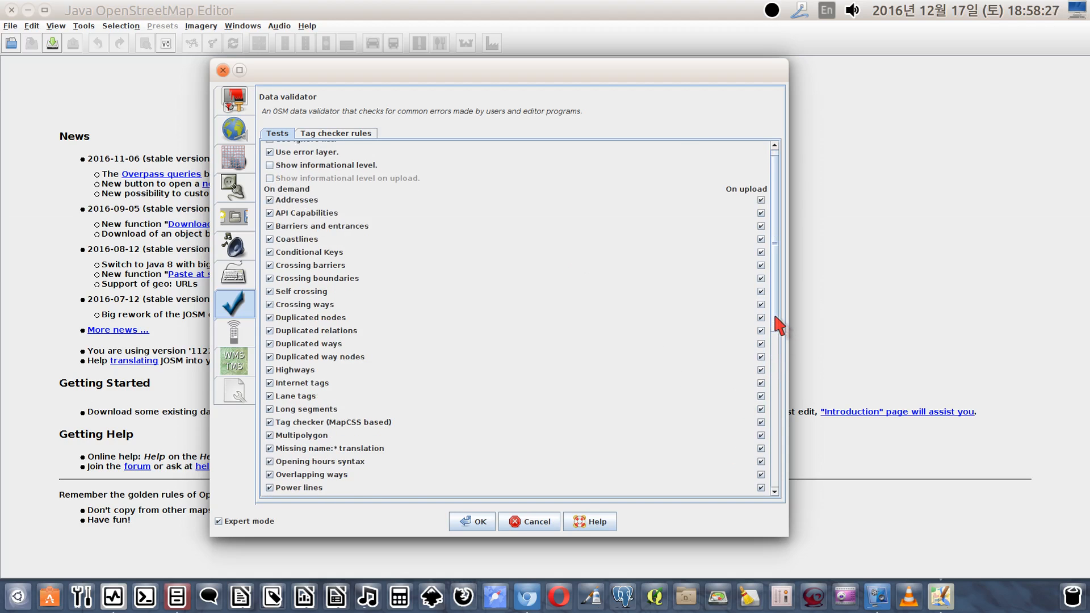
pyautogui.moveTo(775, 319); pyautogui.dragTo(754, 337)
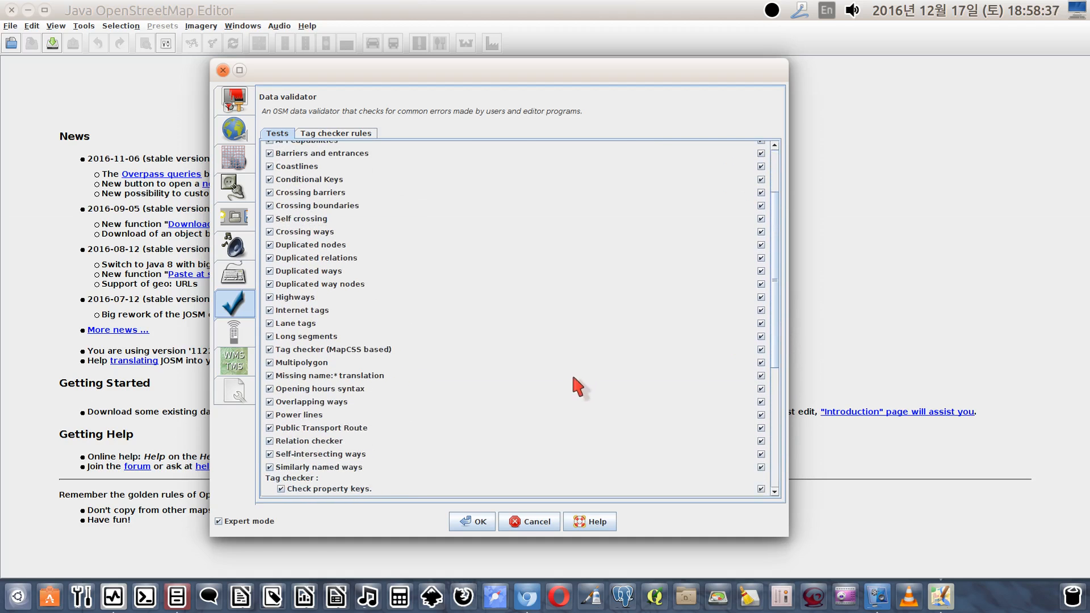
pyautogui.moveTo(478, 379); pyautogui.dragTo(484, 388)
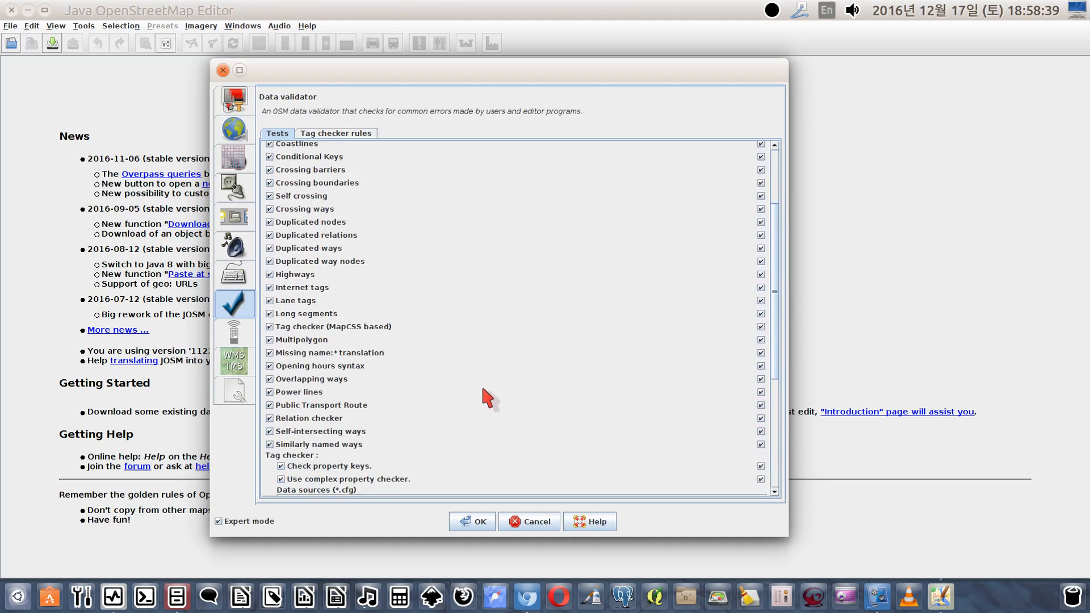
pyautogui.scroll(-3, 495, 399)
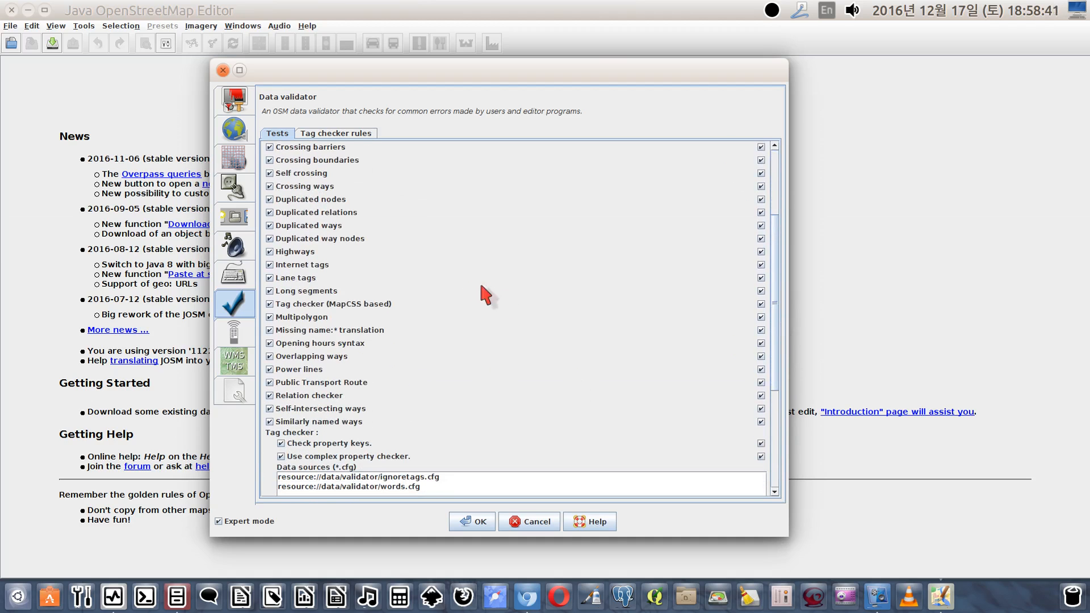
pyautogui.scroll(-3, 600, 303)
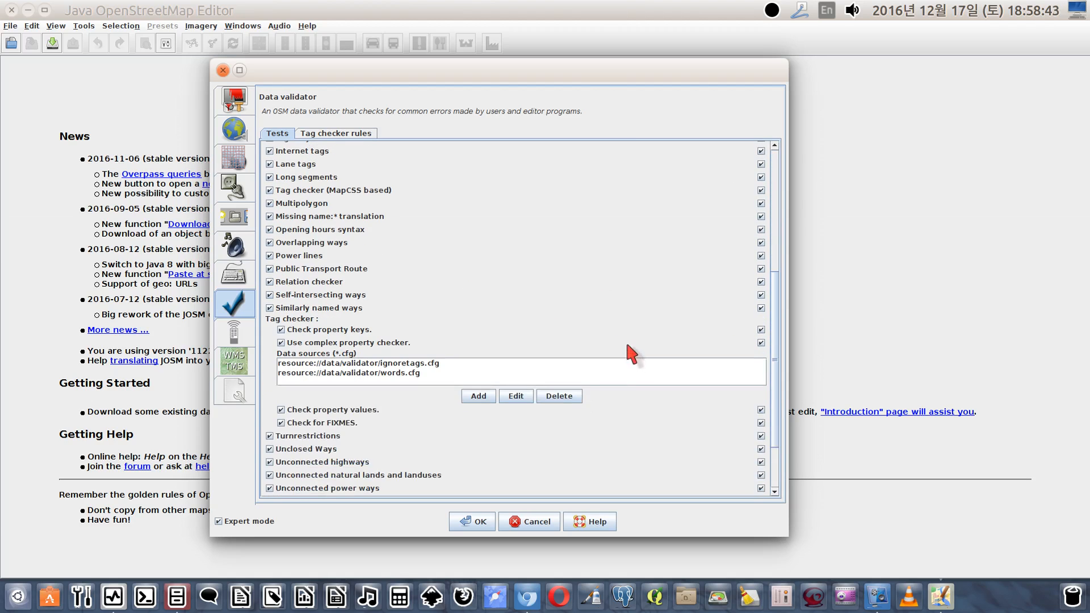
pyautogui.moveTo(779, 418); pyautogui.dragTo(783, 460)
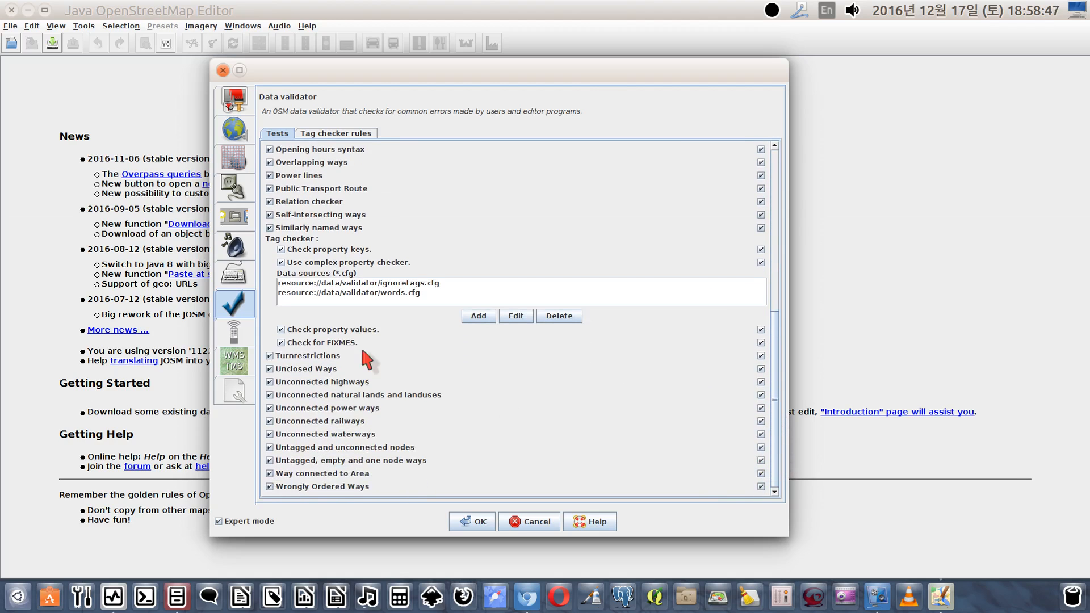
pyautogui.click(251, 339)
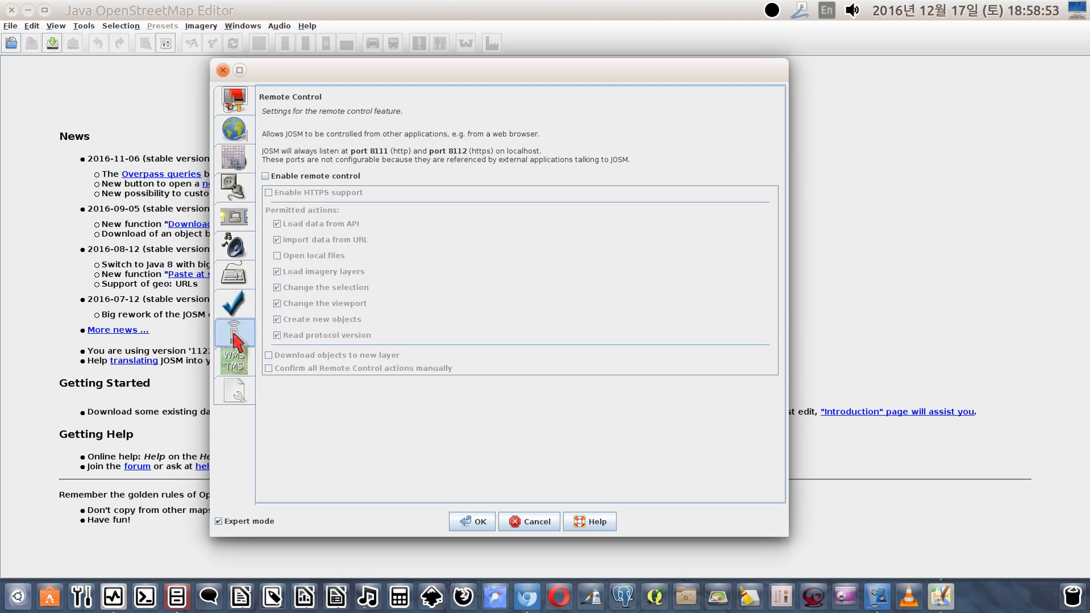
# Remove all selected imagery entries: Bing aerial imagery, Mapbox Satellite and both OpenStreetMap layers
pyautogui.click(236, 374)
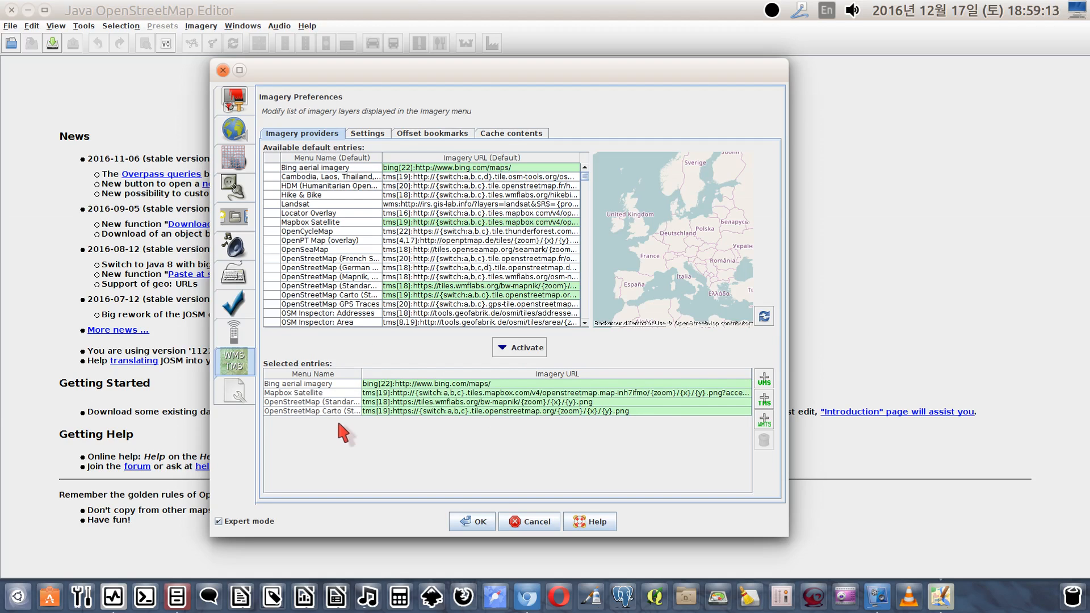
pyautogui.click(480, 385)
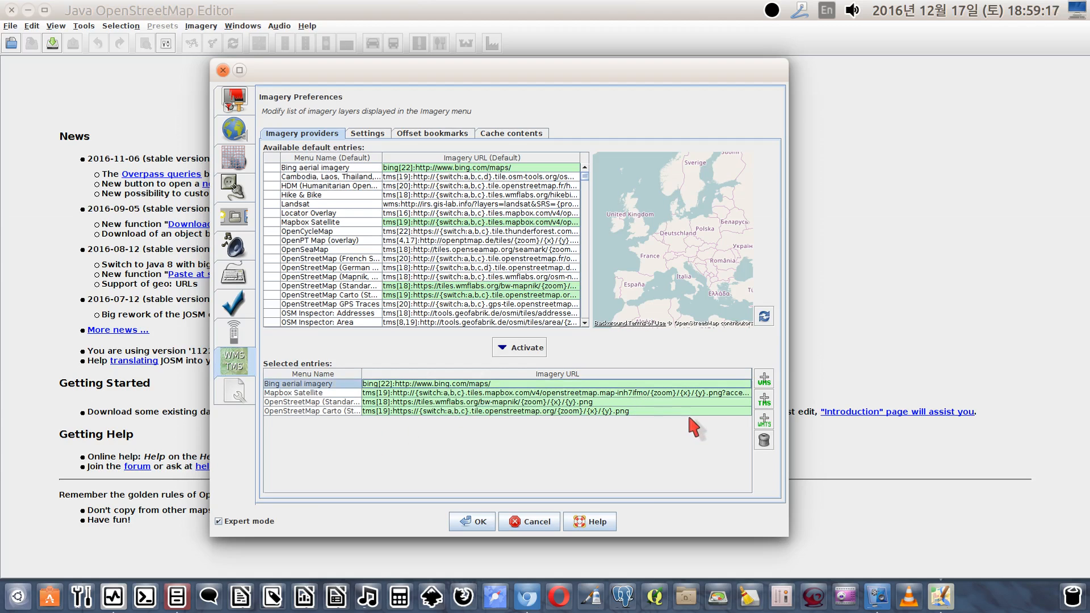
pyautogui.click(765, 440)
pyautogui.click(611, 385)
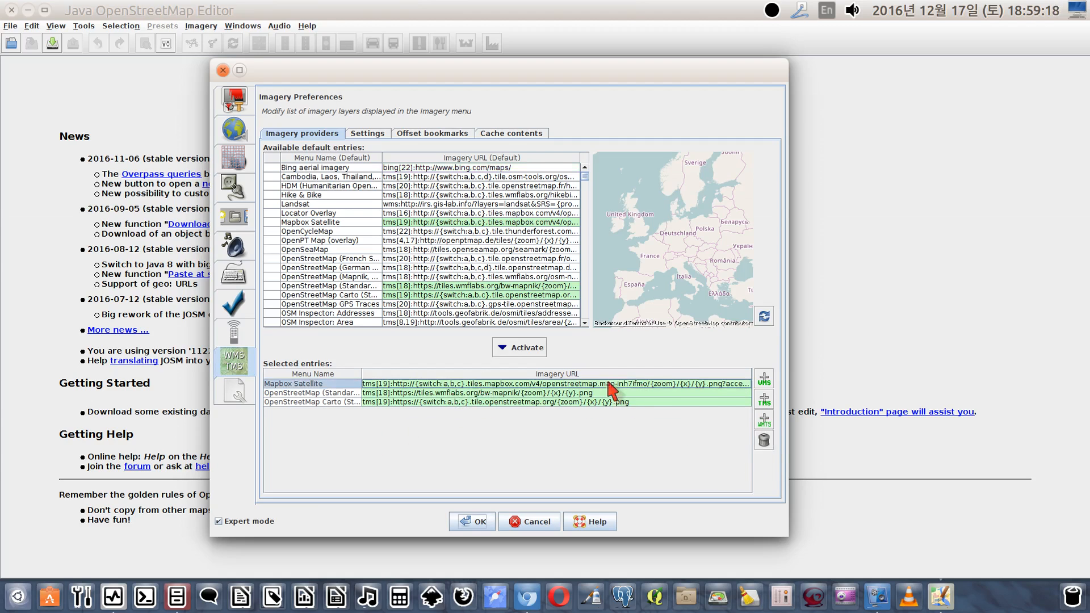
pyautogui.click(764, 441)
pyautogui.click(692, 385)
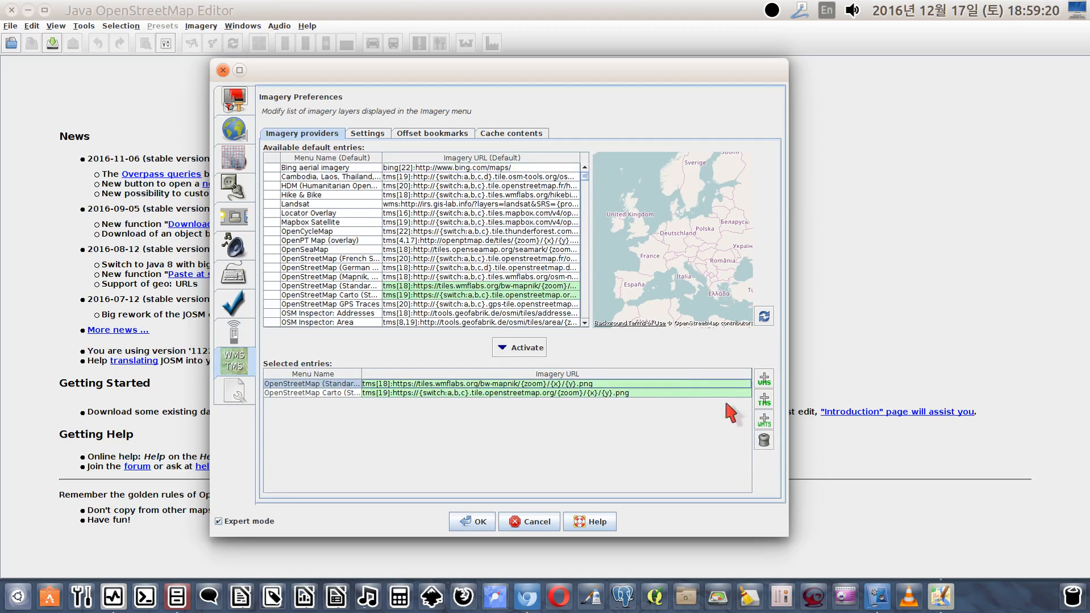
pyautogui.click(765, 441)
pyautogui.click(582, 384)
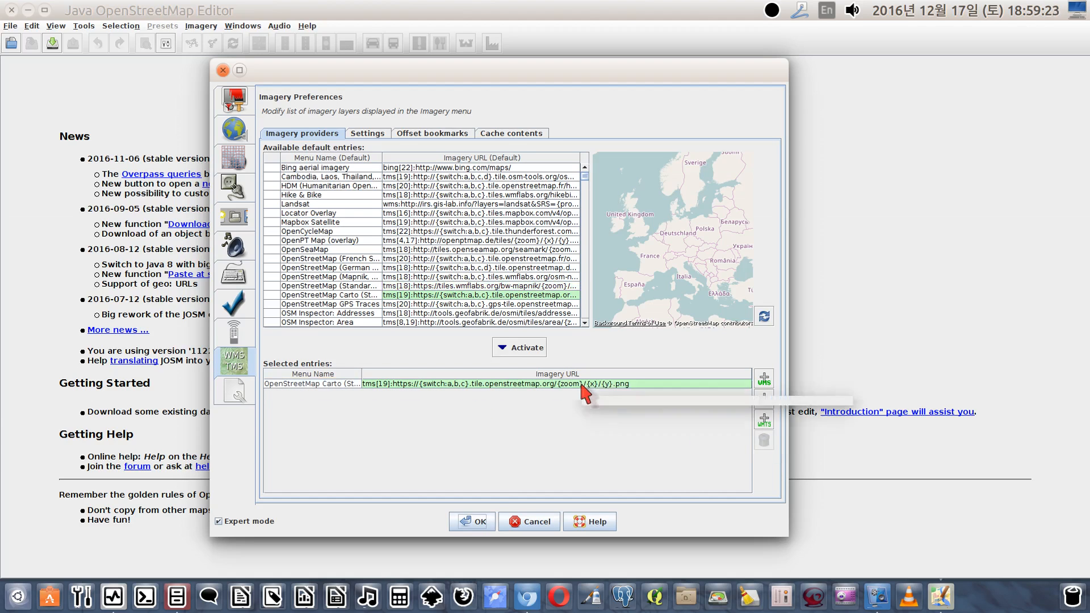
pyautogui.click(764, 441)
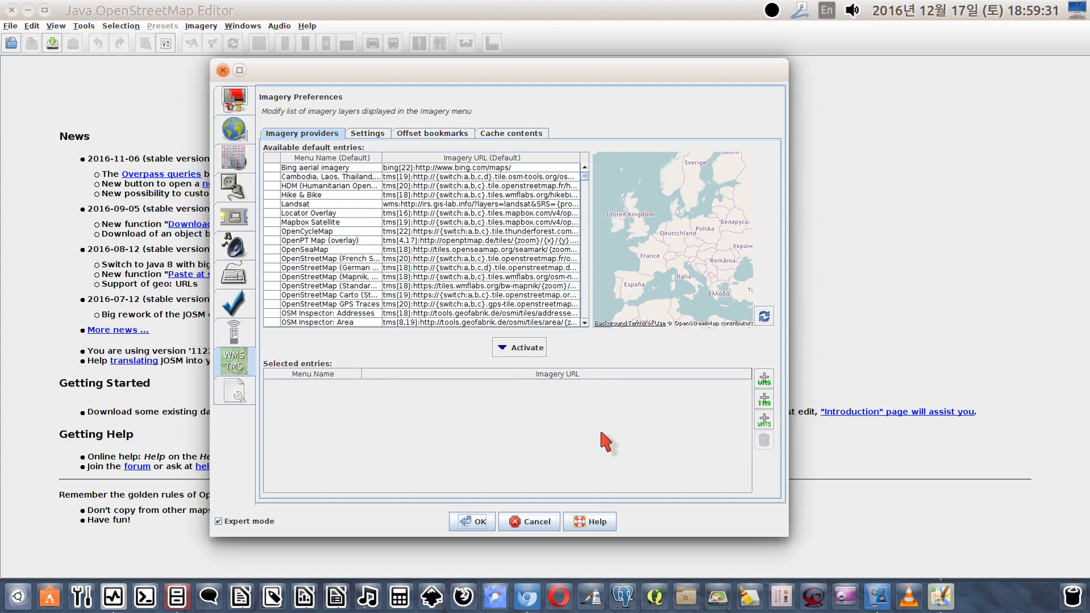
pyautogui.click(765, 401)
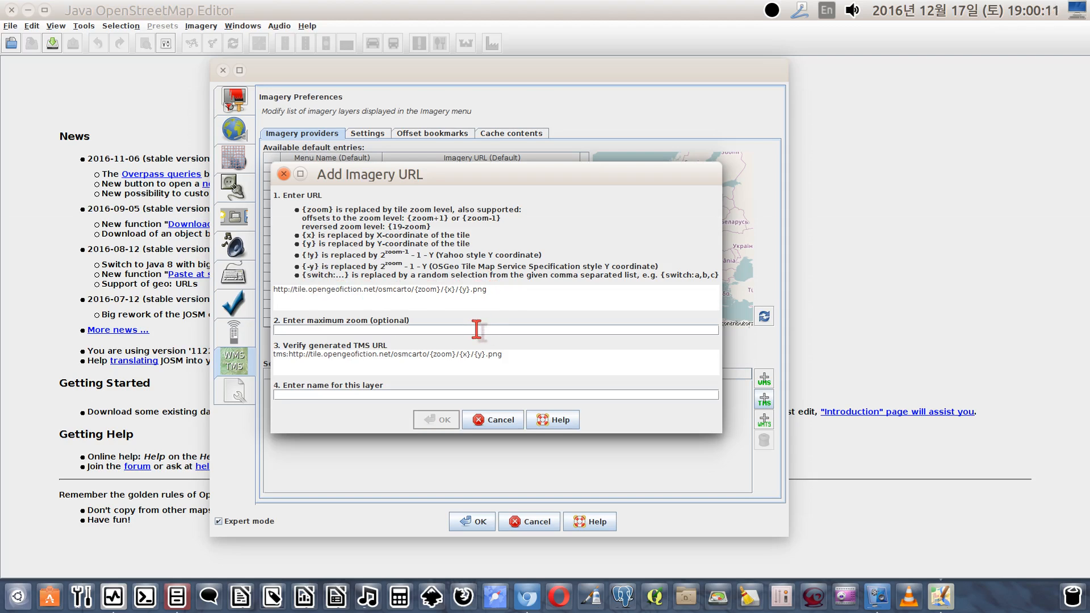
pyautogui.write('19')
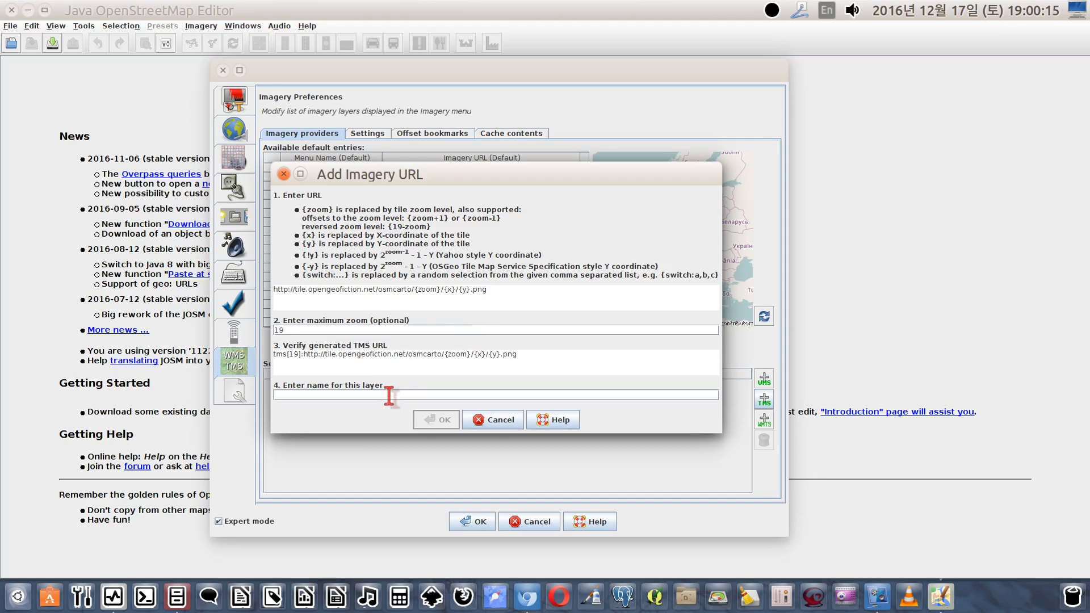
pyautogui.write('ogf-default')
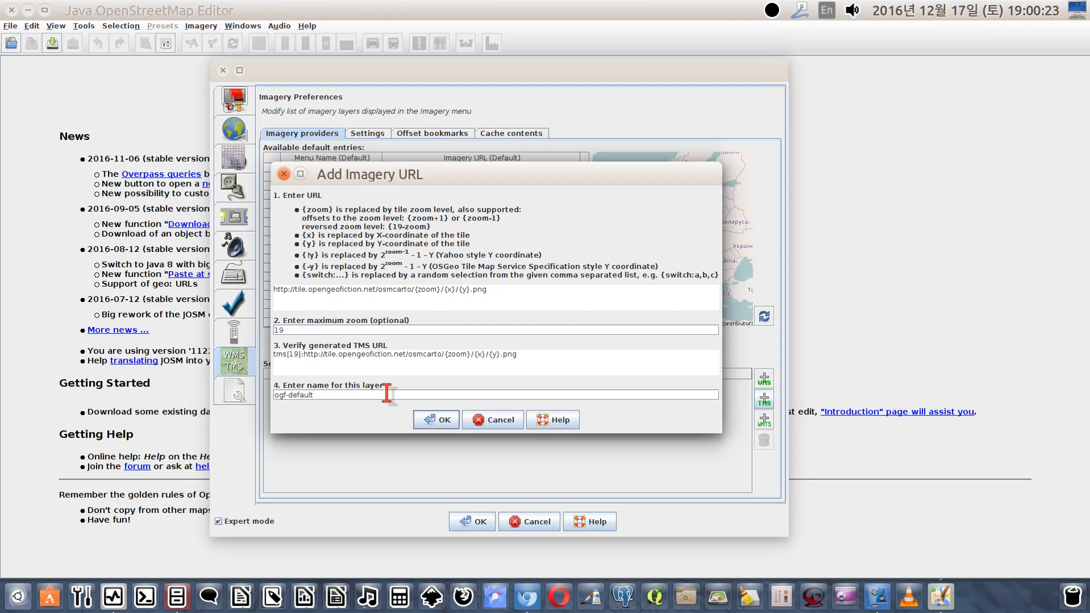
pyautogui.click(437, 418)
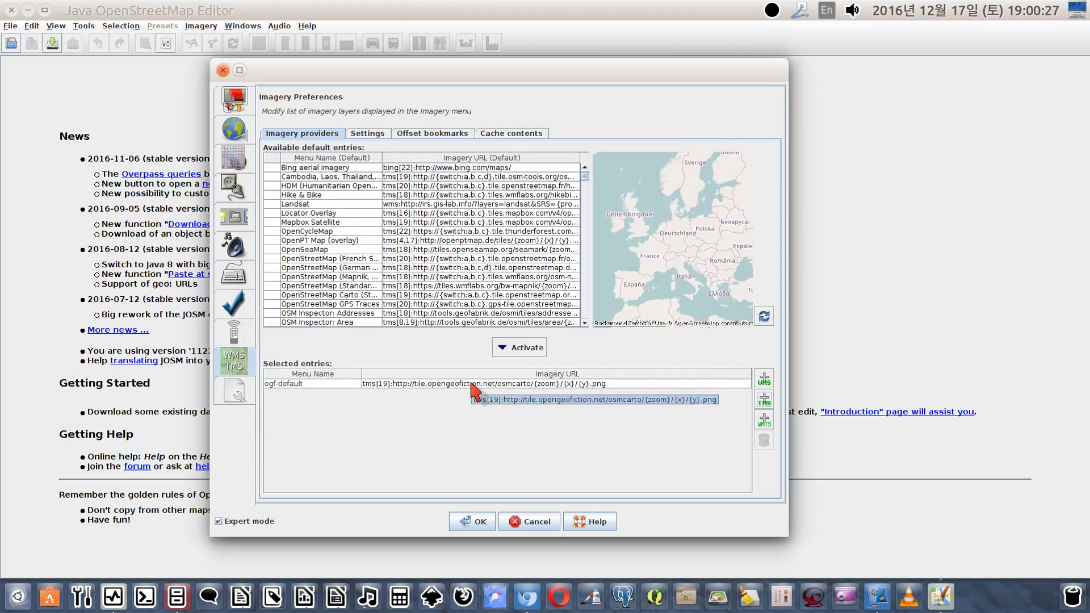
pyautogui.click(764, 401)
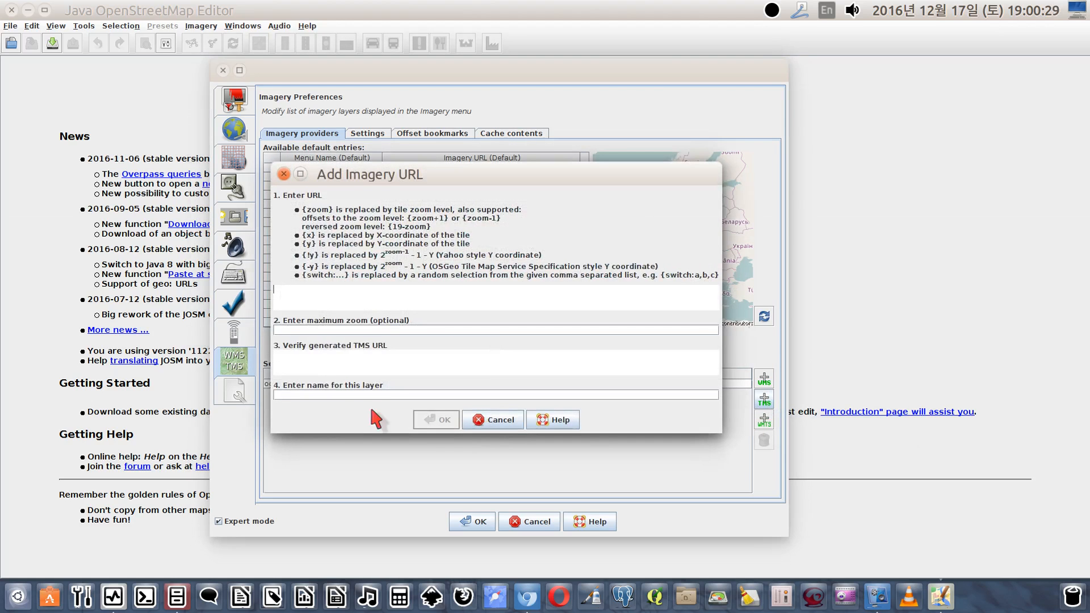
pyautogui.click(288, 293)
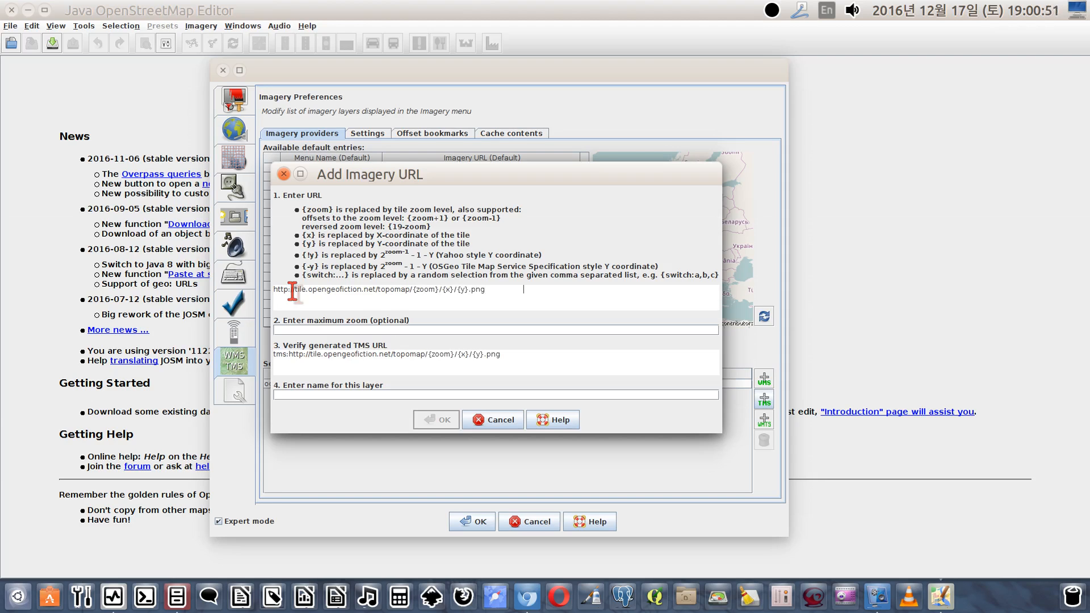
pyautogui.click(335, 330)
pyautogui.write('18')
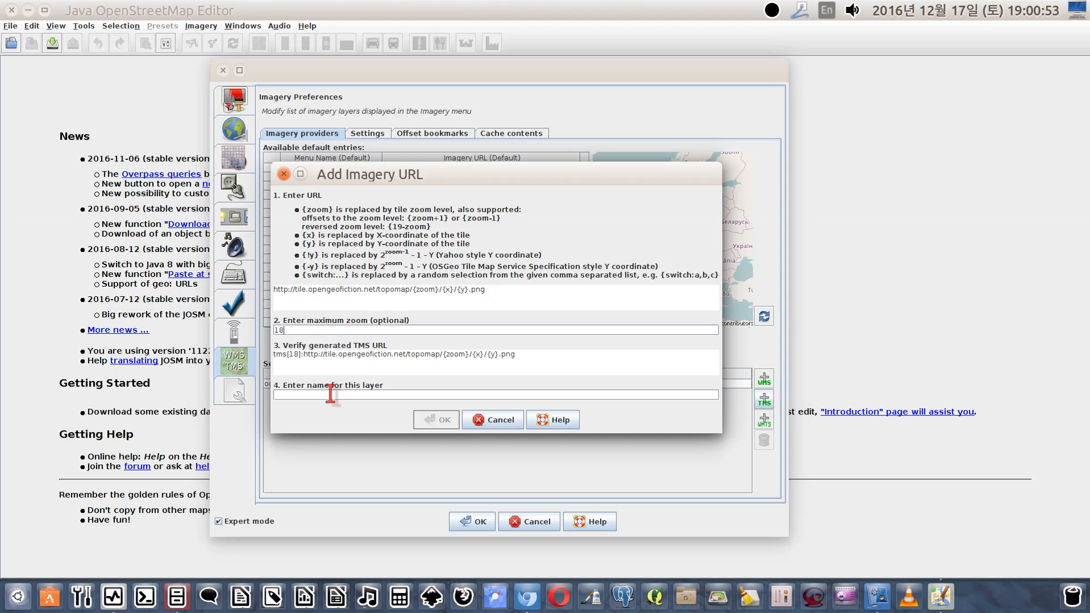
pyautogui.click(327, 395)
pyautogui.write('ogf-topo')
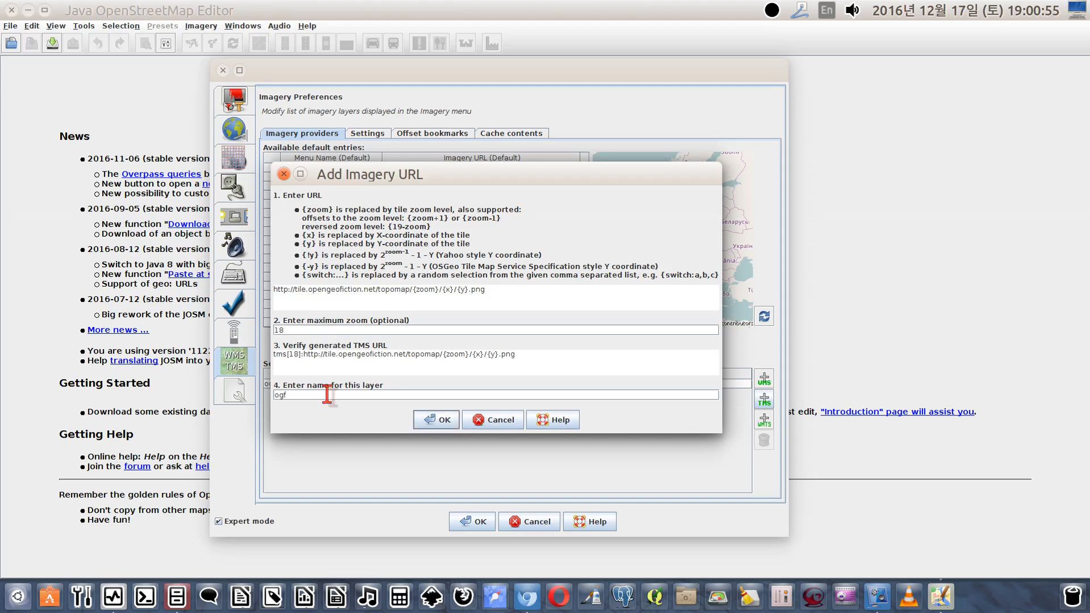
pyautogui.click(441, 420)
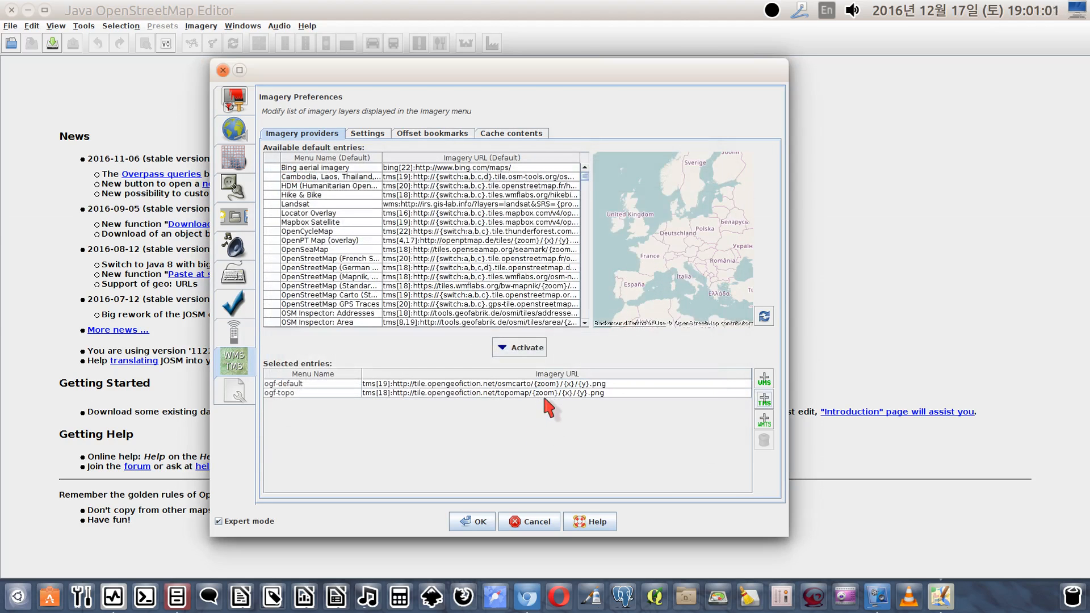
# Set socket.timeout.connect to 150 and socket.timeout.read to 300 in the advanced preferences
pyautogui.click(234, 397)
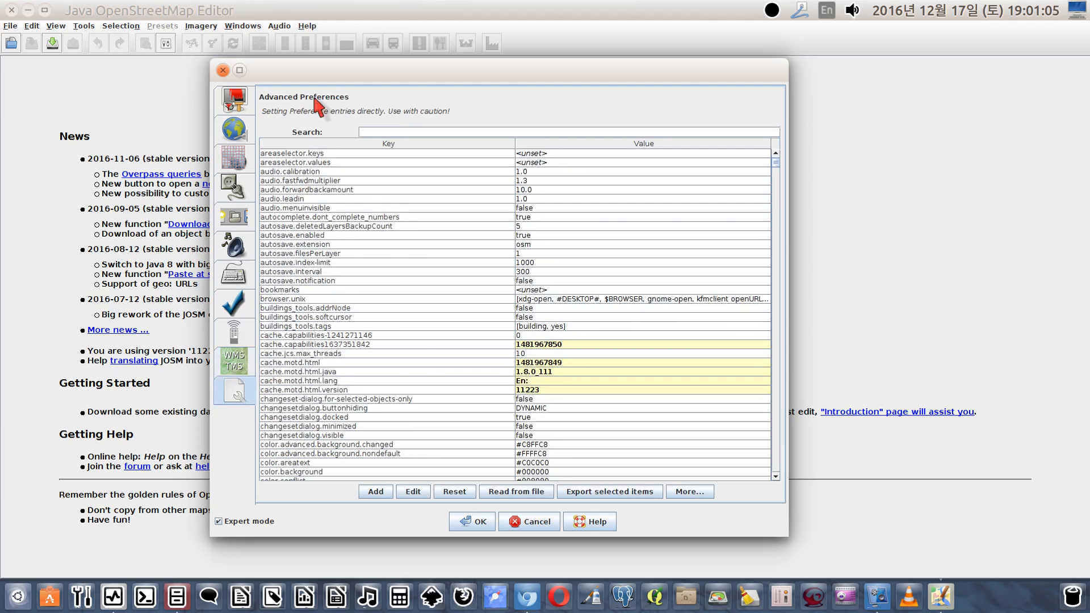
pyautogui.scroll(-9, 596, 340)
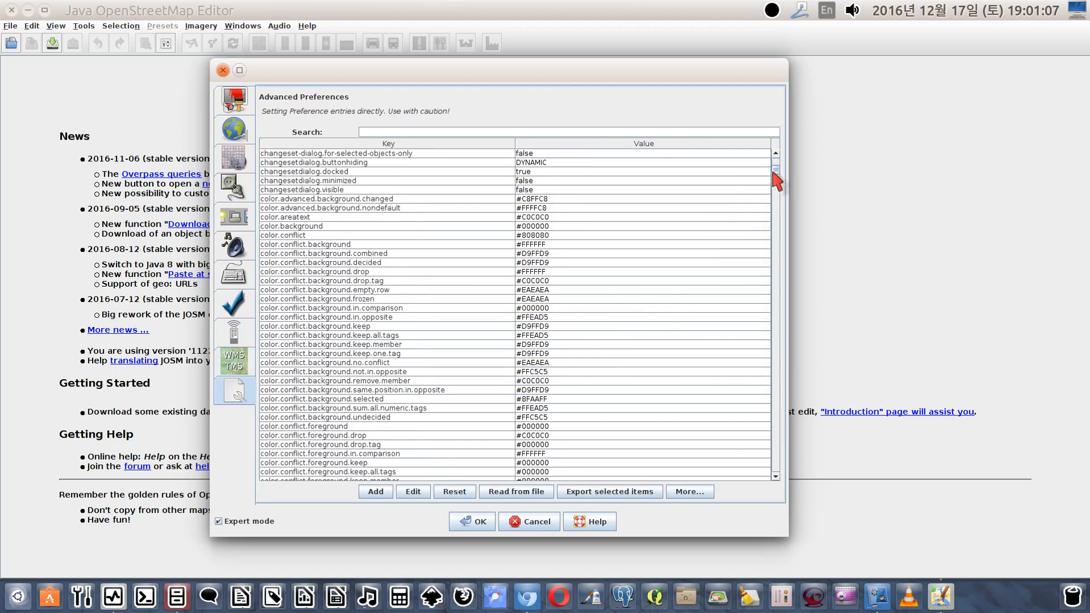
pyautogui.moveTo(776, 173); pyautogui.dragTo(780, 452)
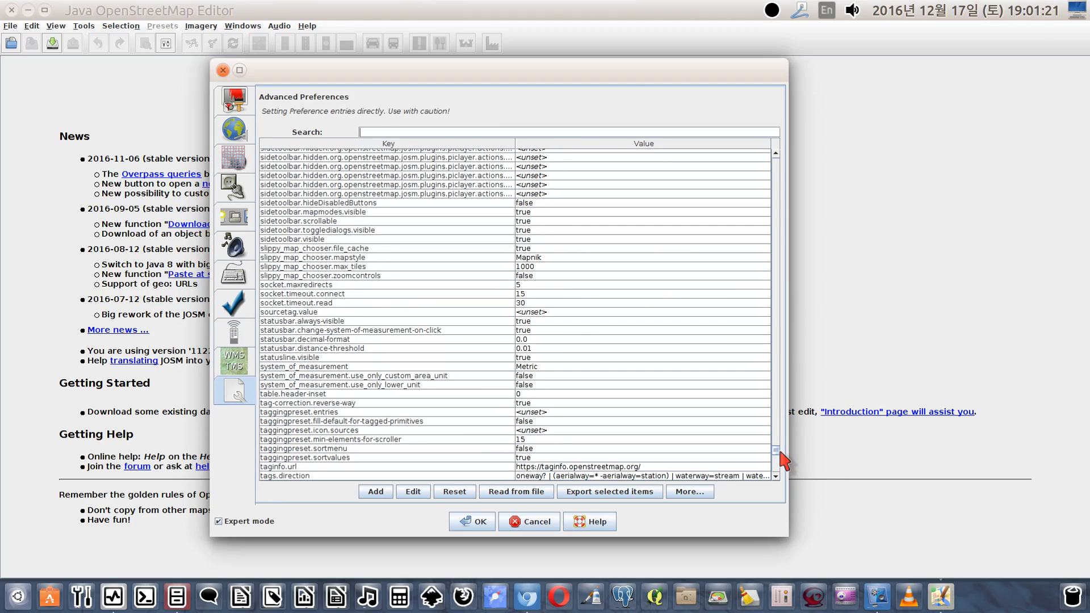
pyautogui.click(339, 295)
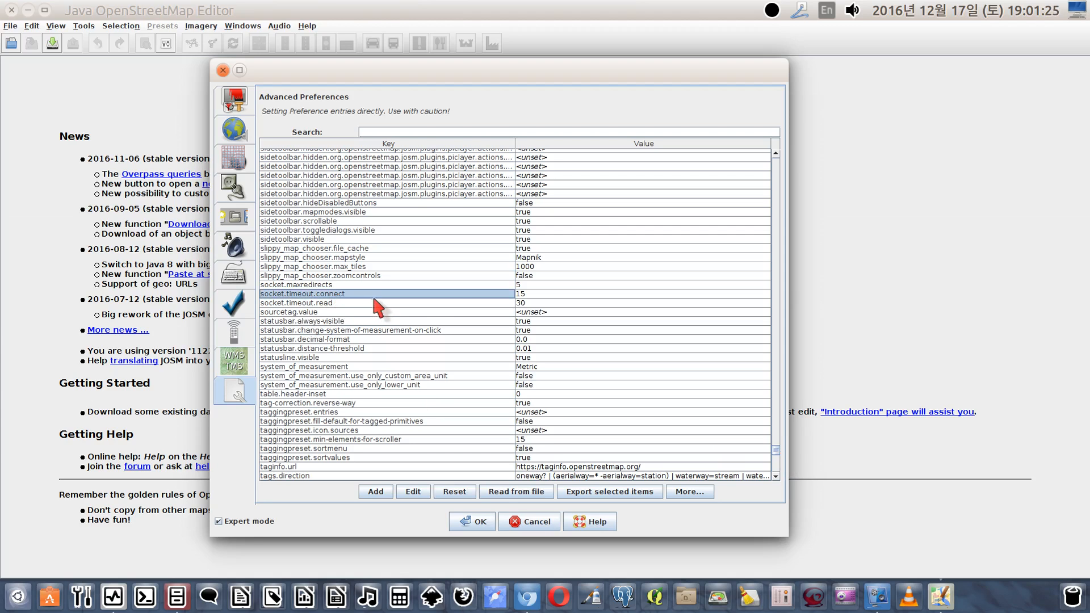
pyautogui.doubleClick(524, 295)
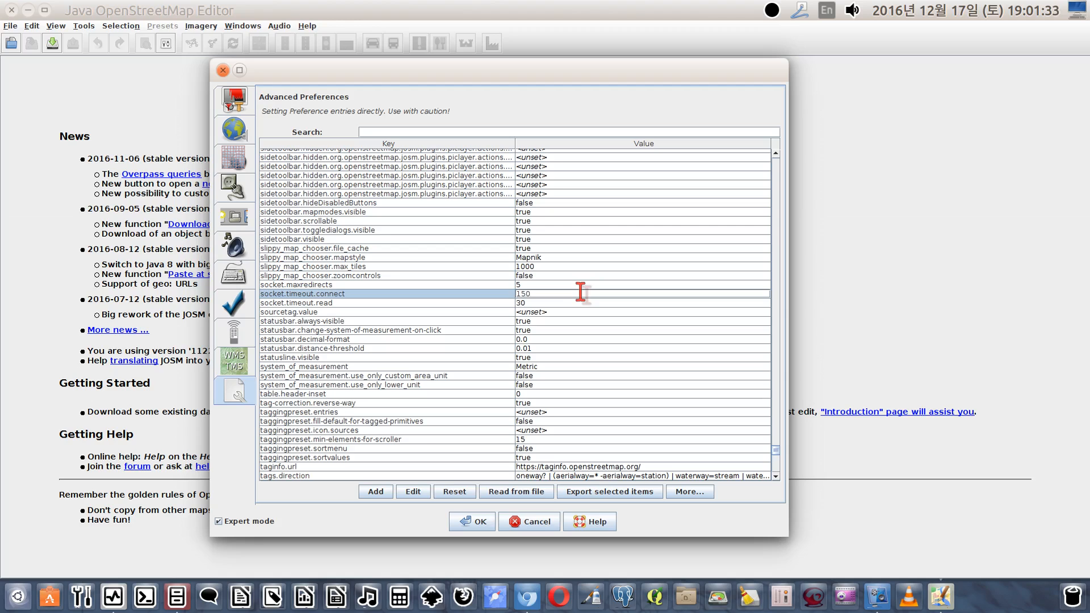
pyautogui.press('Return')
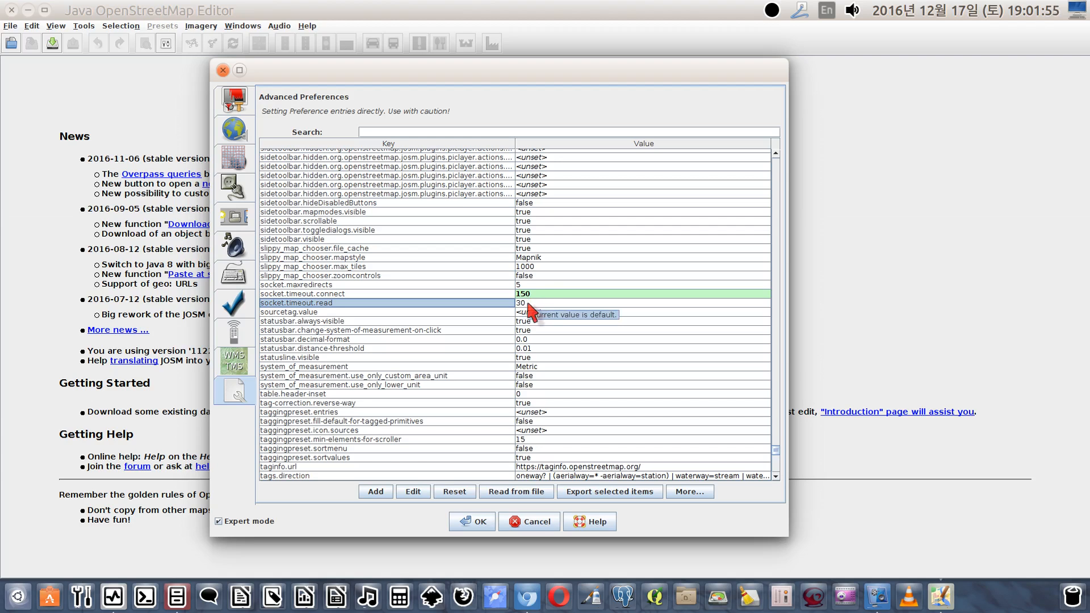
pyautogui.doubleClick(530, 305)
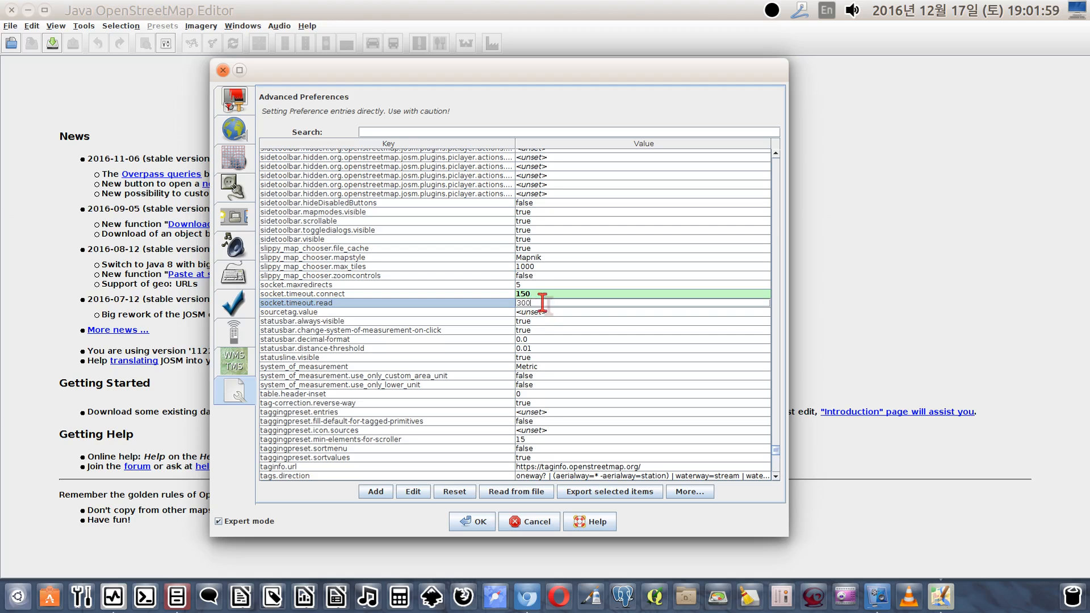
pyautogui.press('Return')
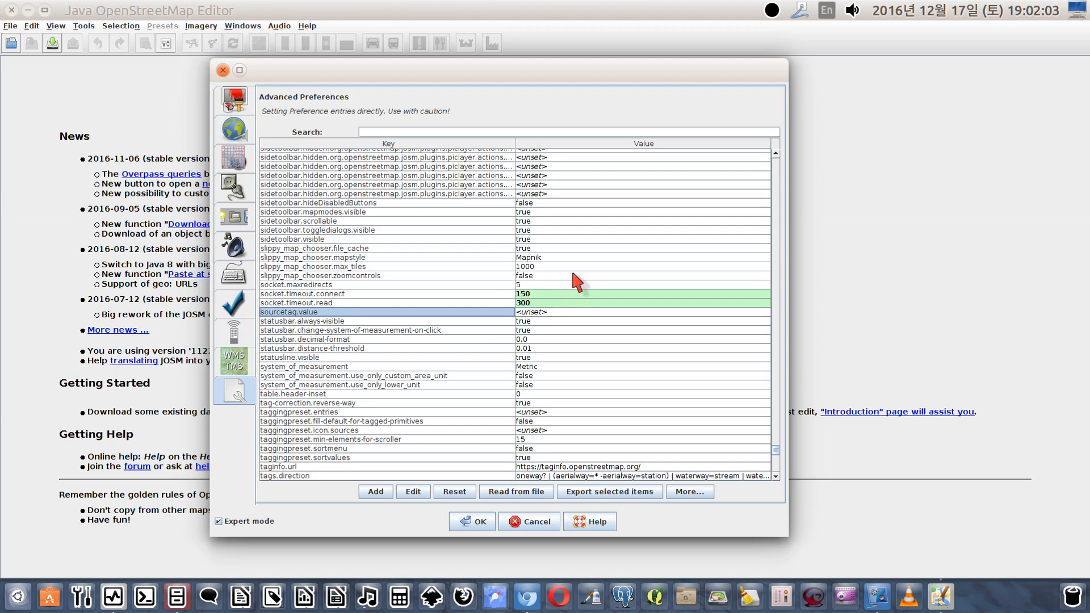
# Review the preference pages, from the advanced socket timeout entries back through to the display settings
pyautogui.click(435, 303)
pyautogui.click(431, 294)
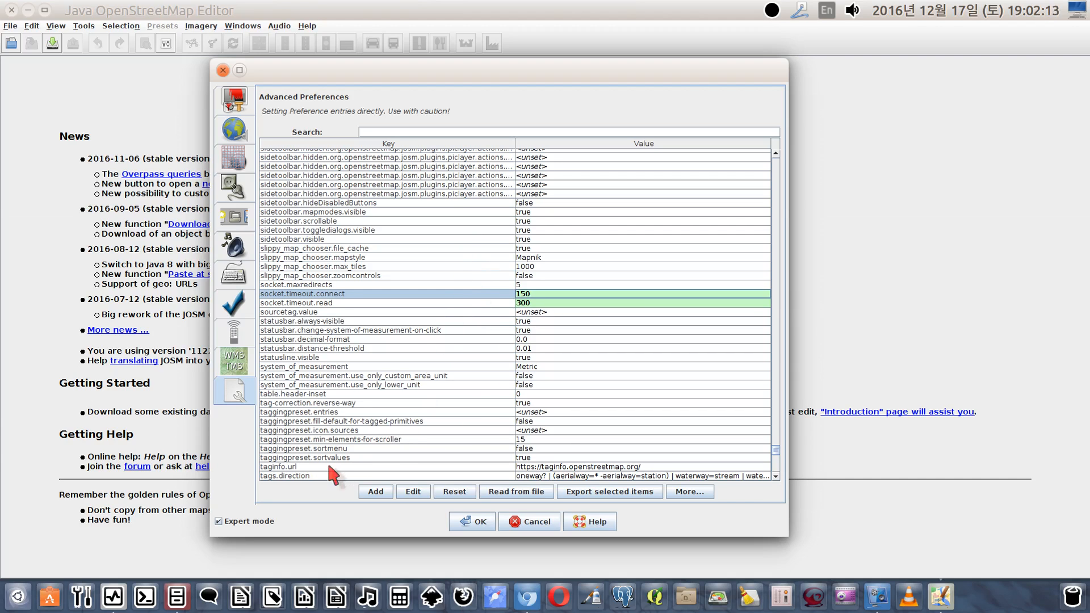
pyautogui.click(234, 357)
pyautogui.click(235, 325)
pyautogui.click(234, 304)
pyautogui.click(234, 274)
pyautogui.click(233, 245)
pyautogui.click(235, 219)
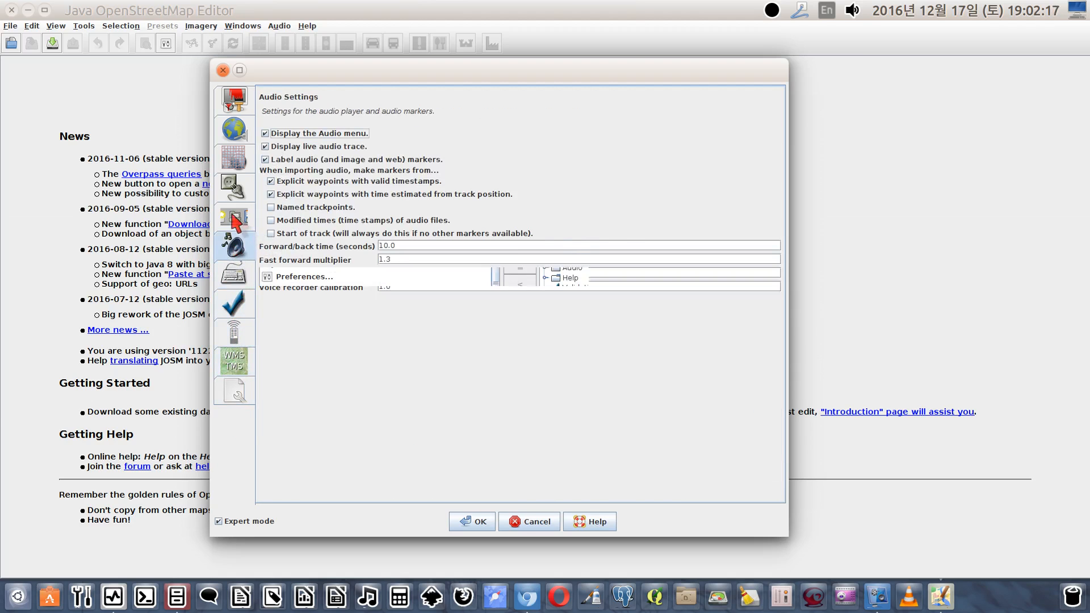
pyautogui.click(234, 187)
pyautogui.click(234, 129)
pyautogui.click(233, 100)
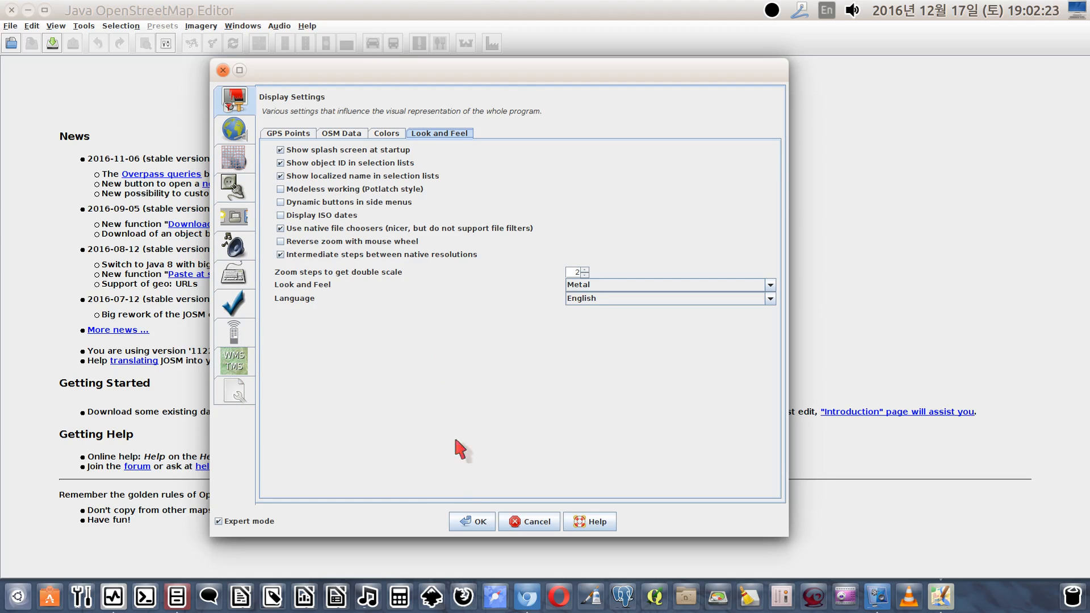
# Save the preferences and restart JOSM, dismissing the api.openstreetmap.org authentication request and skipping the plugin update
pyautogui.click(471, 522)
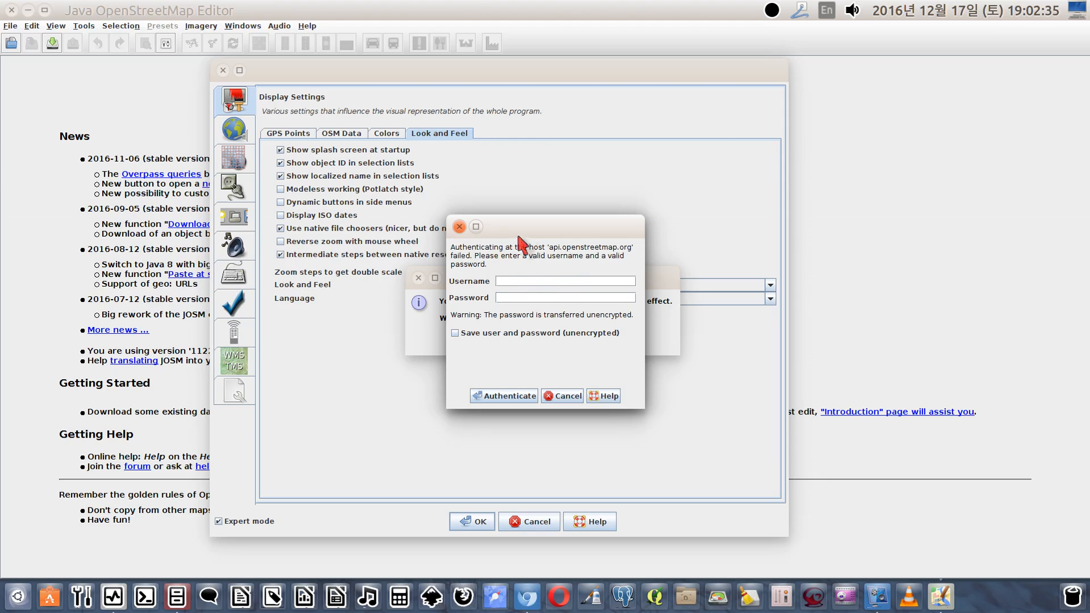
pyautogui.click(561, 396)
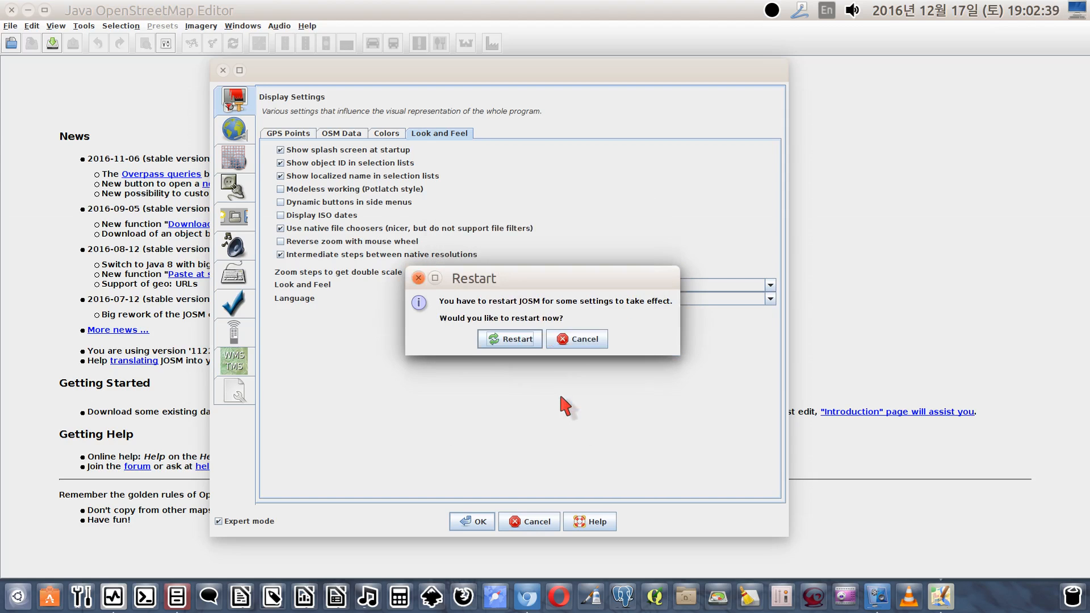
pyautogui.click(514, 338)
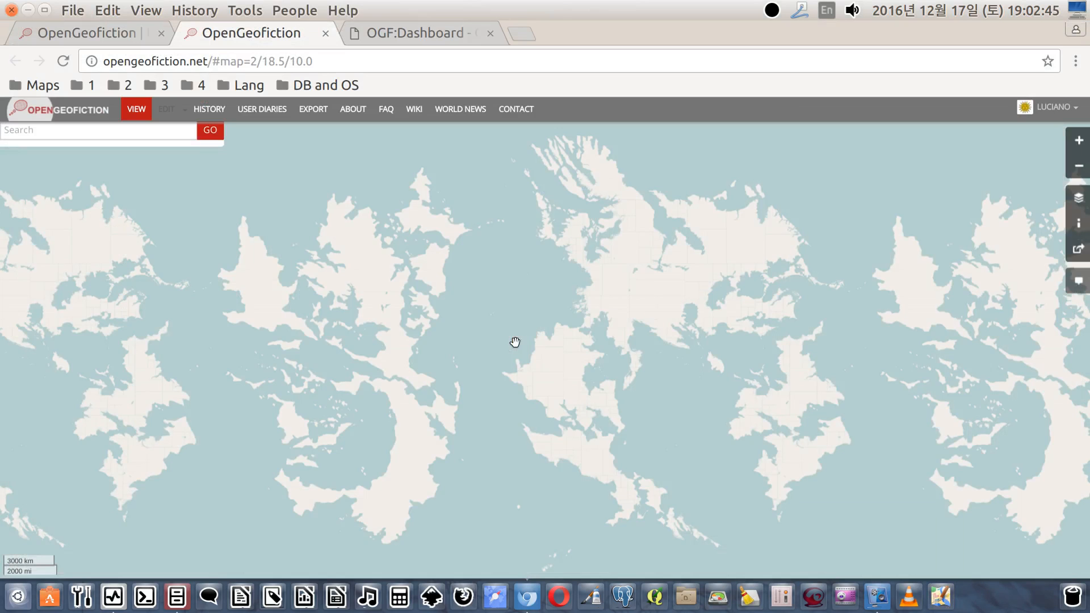
pyautogui.moveTo(500, 377)
pyautogui.mouseDown()
pyautogui.moveTo(514, 339)
pyautogui.moveTo(514, 365)
pyautogui.mouseUp()
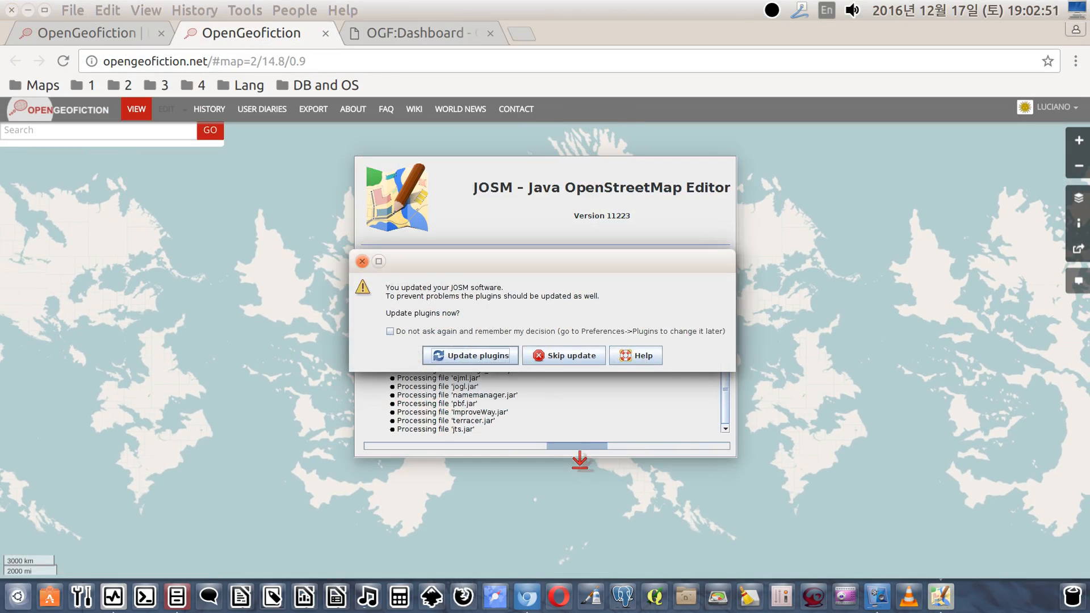
pyautogui.click(565, 359)
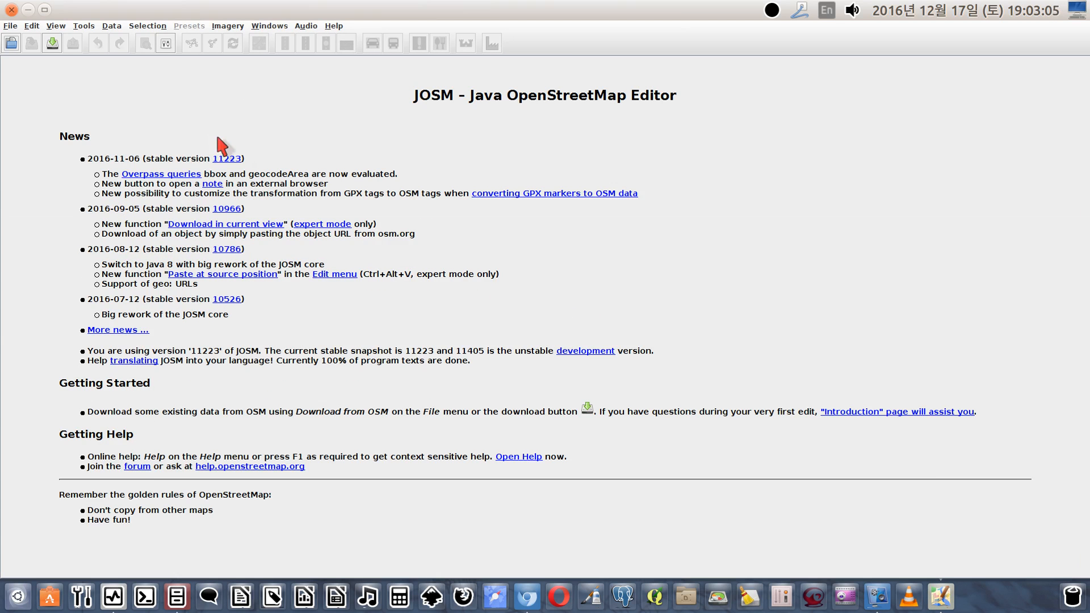
pyautogui.click(10, 26)
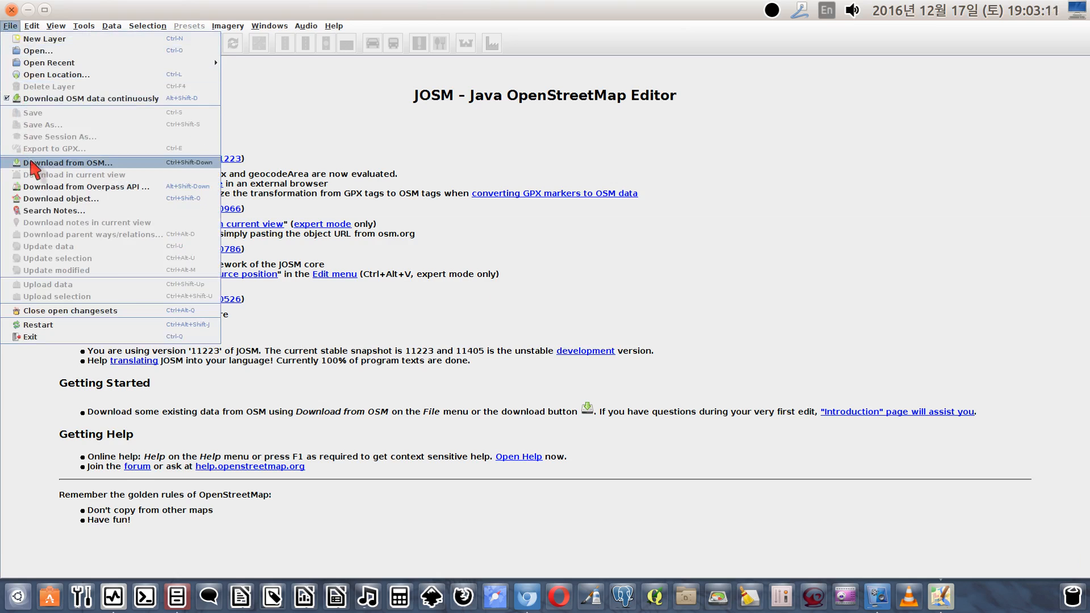
pyautogui.click(32, 165)
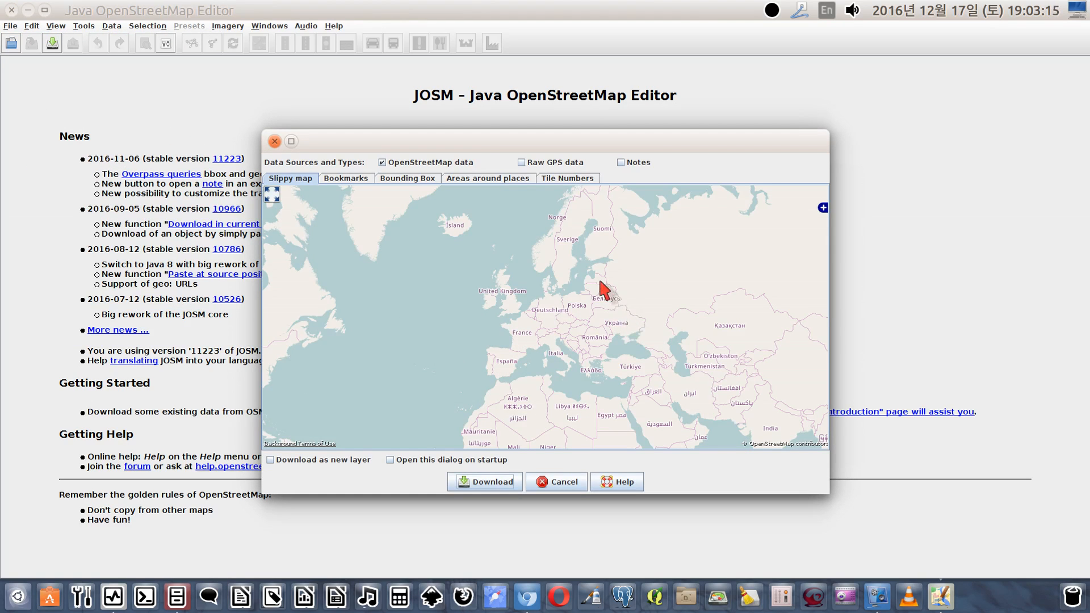
pyautogui.click(822, 208)
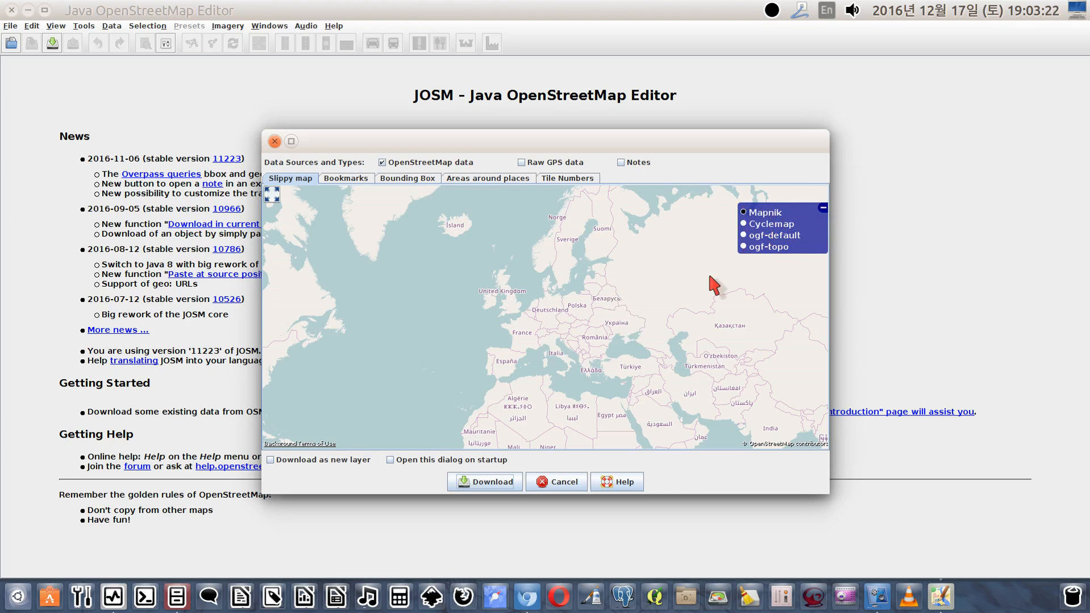
pyautogui.click(823, 208)
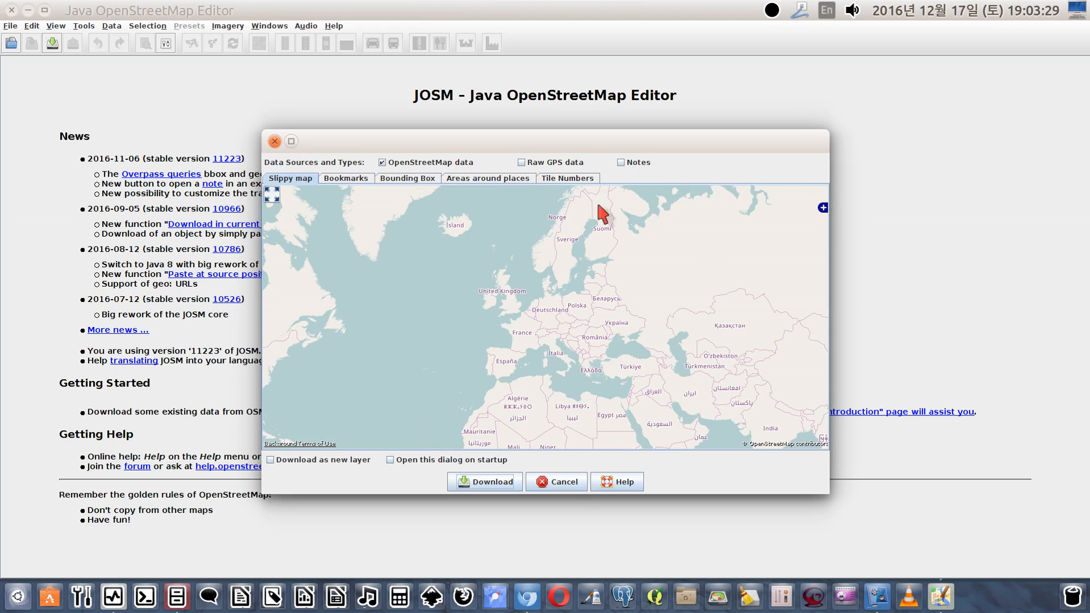
pyautogui.click(548, 481)
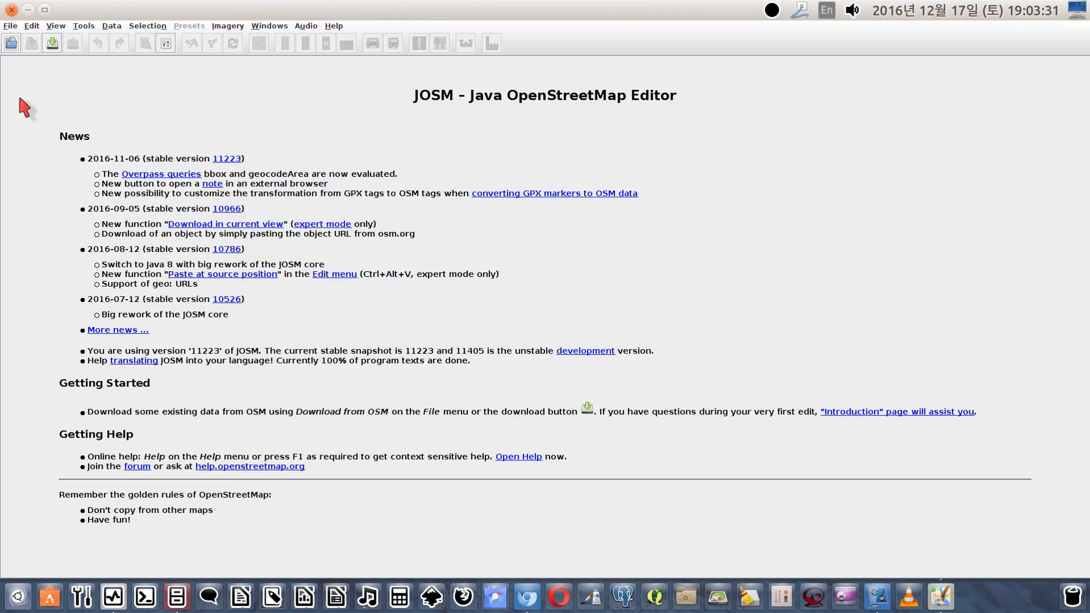
# Open the Download from OSM dialog and switch its slippy map background to ogf-default
pyautogui.click(10, 27)
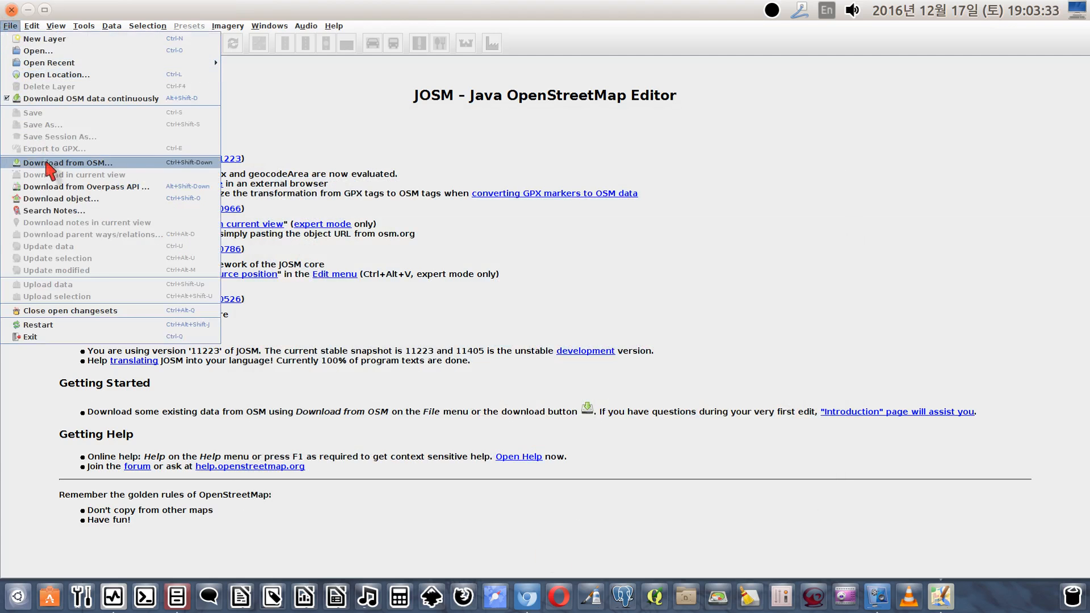
pyautogui.click(48, 165)
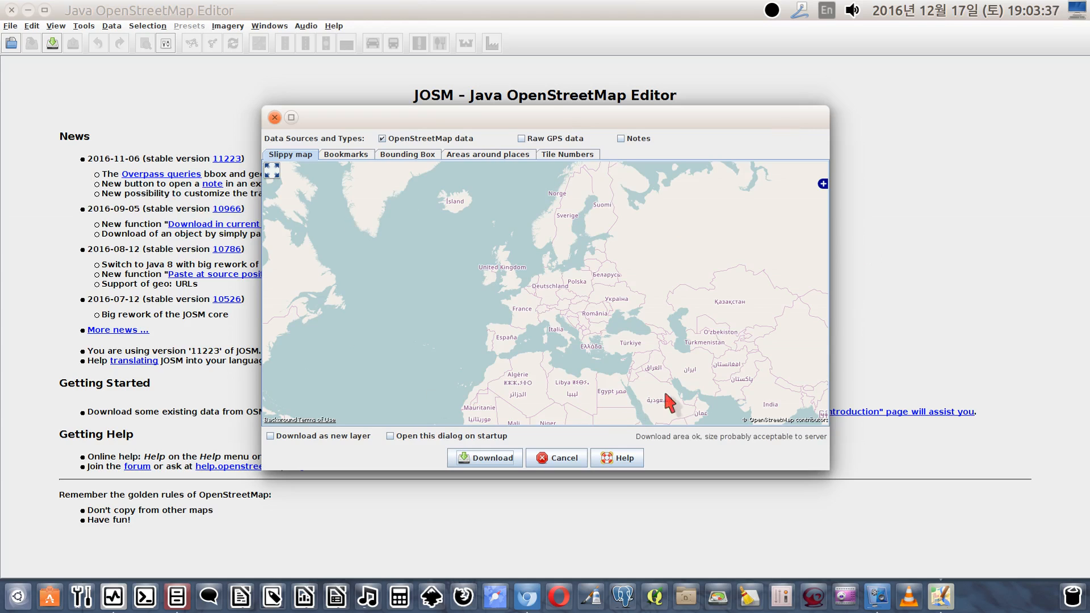
pyautogui.click(822, 184)
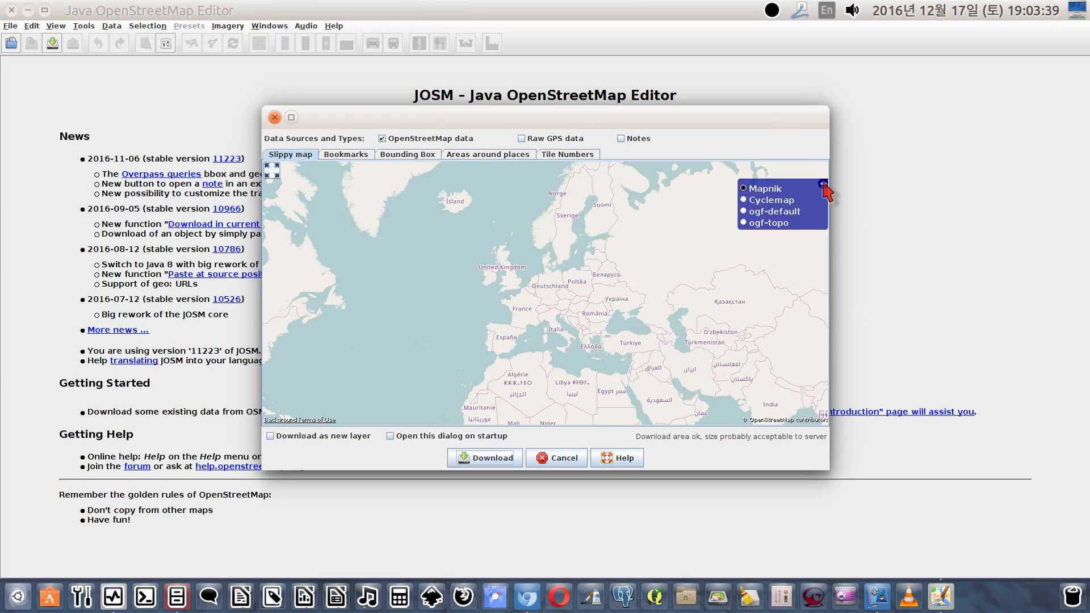
pyautogui.click(767, 213)
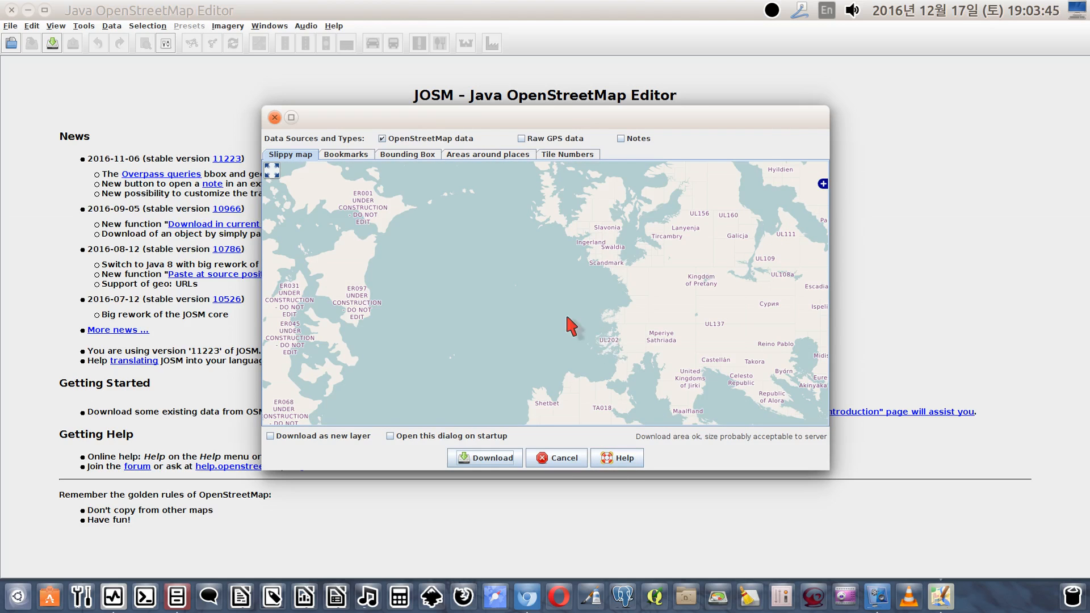
# Mark a small download area covering the gap between the two small islands west of ER001 and download its OpenStreetMap data
pyautogui.moveTo(563, 325); pyautogui.dragTo(615, 281)
pyautogui.moveTo(445, 284); pyautogui.dragTo(622, 350)
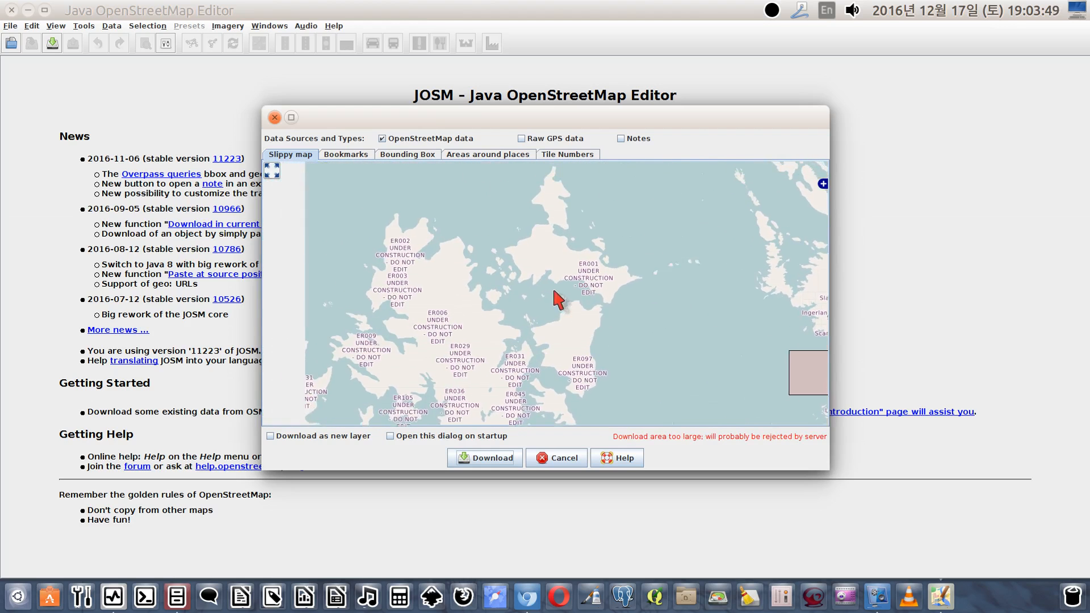
pyautogui.scroll(1, 523, 296)
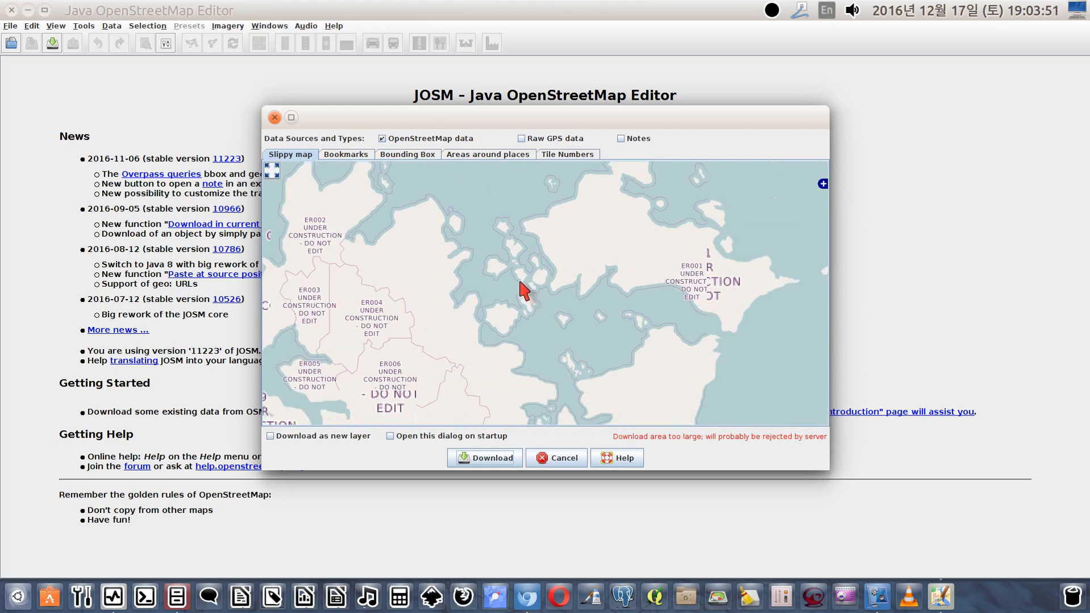
pyautogui.scroll(1, 519, 277)
pyautogui.scroll(3, 508, 285)
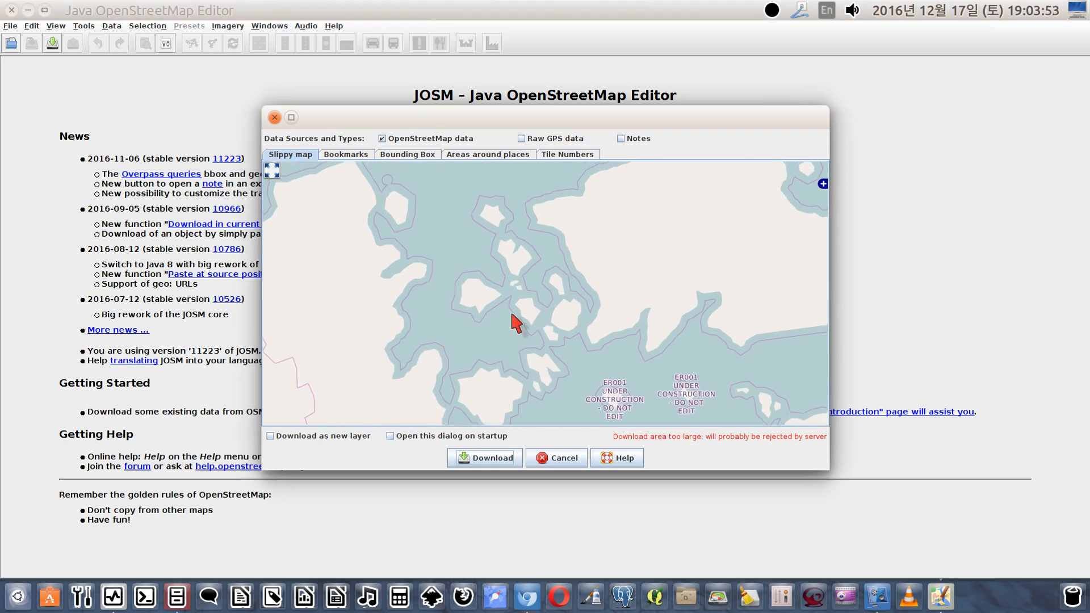
pyautogui.scroll(2, 500, 292)
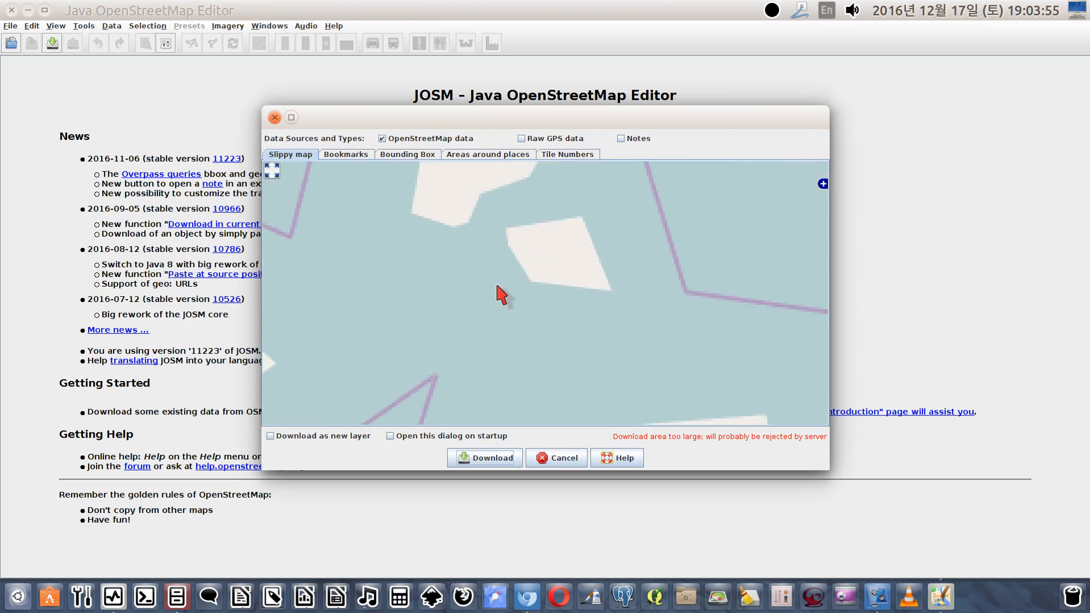
pyautogui.scroll(2, 469, 309)
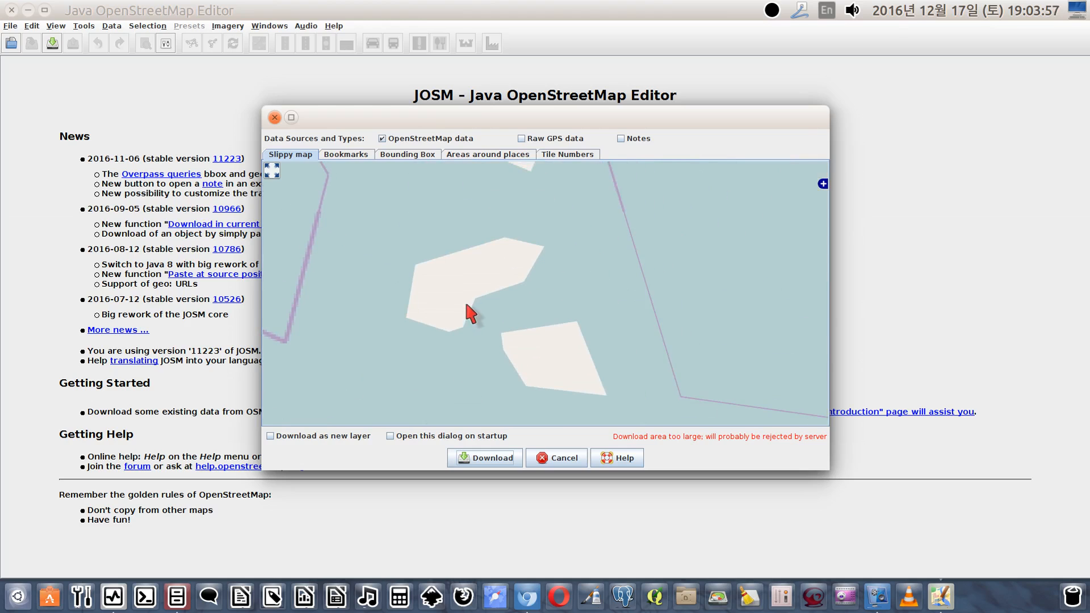
pyautogui.moveTo(458, 289); pyautogui.dragTo(527, 357)
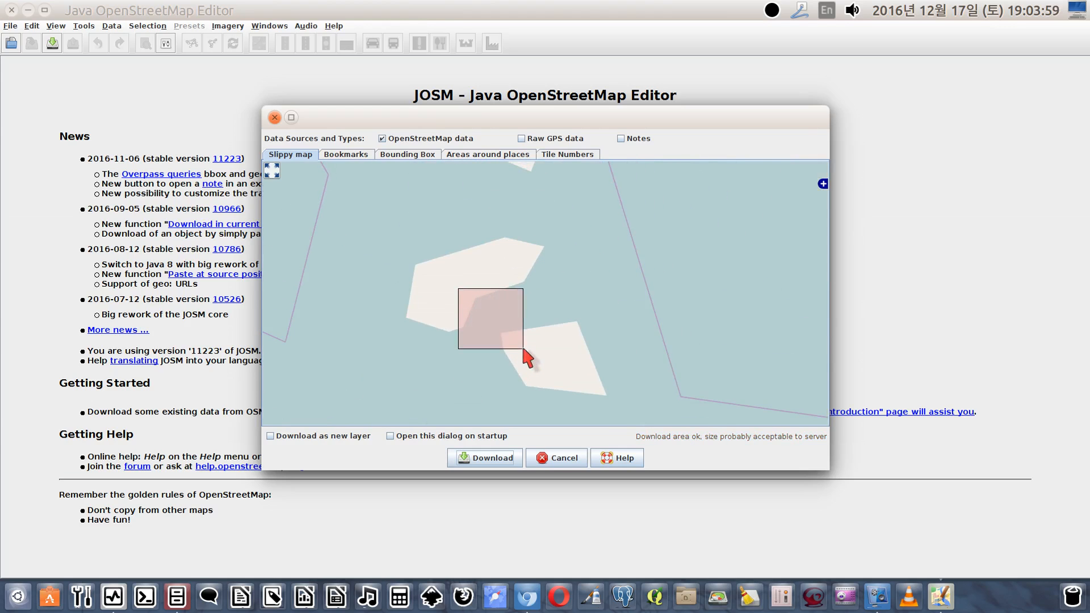
pyautogui.click(483, 457)
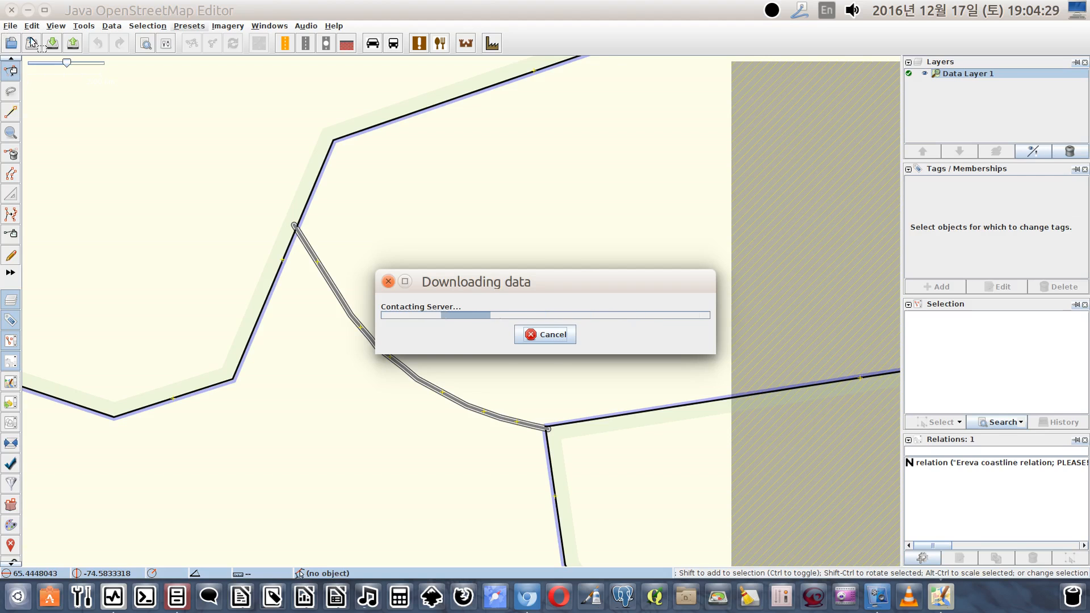
# Cancel the running data download and turn off continuous downloading of OSM data
pyautogui.click(553, 338)
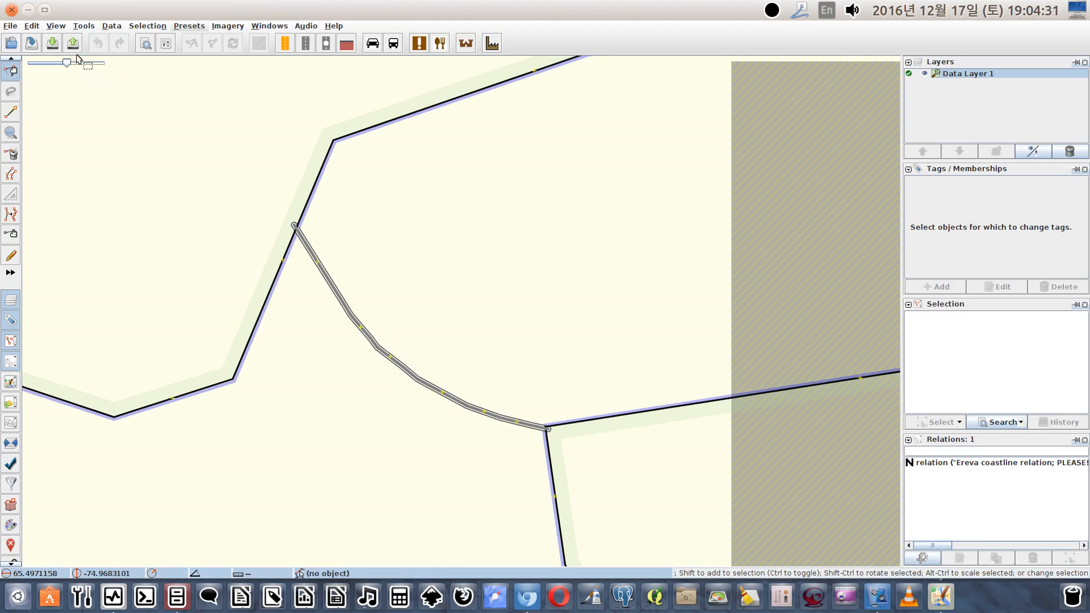
pyautogui.click(11, 26)
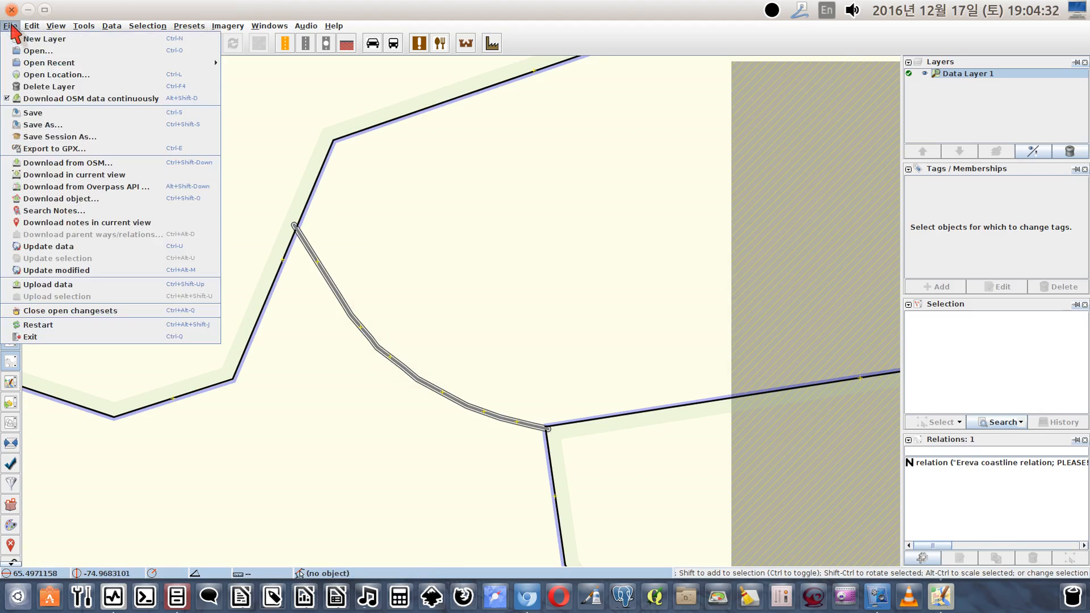
pyautogui.click(47, 101)
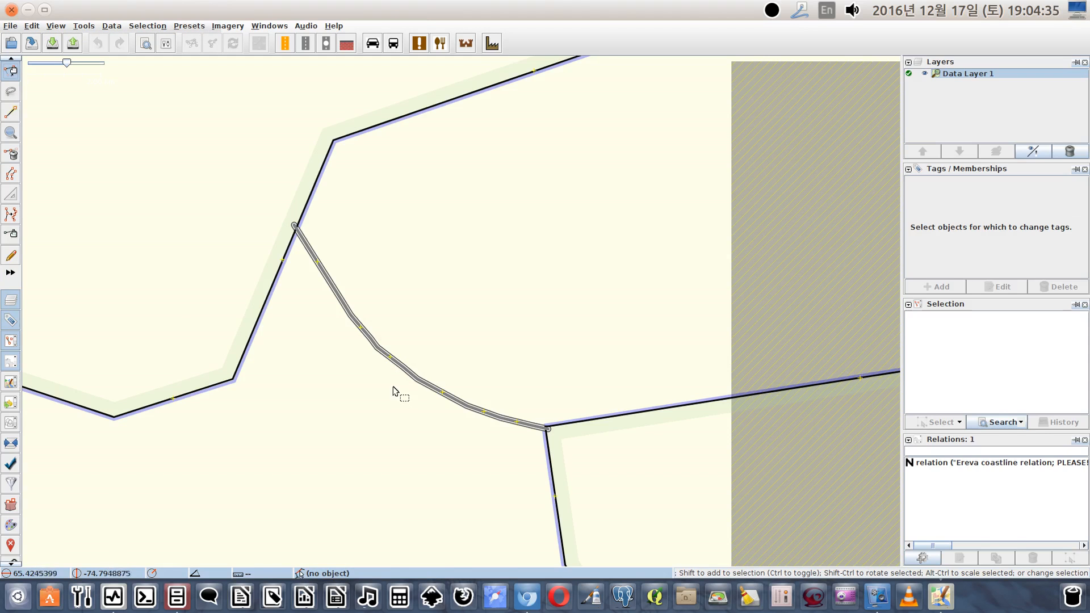
# Delete the curved highway bridge connecting the two islands, widening the side panels to show its tags
pyautogui.click(330, 279)
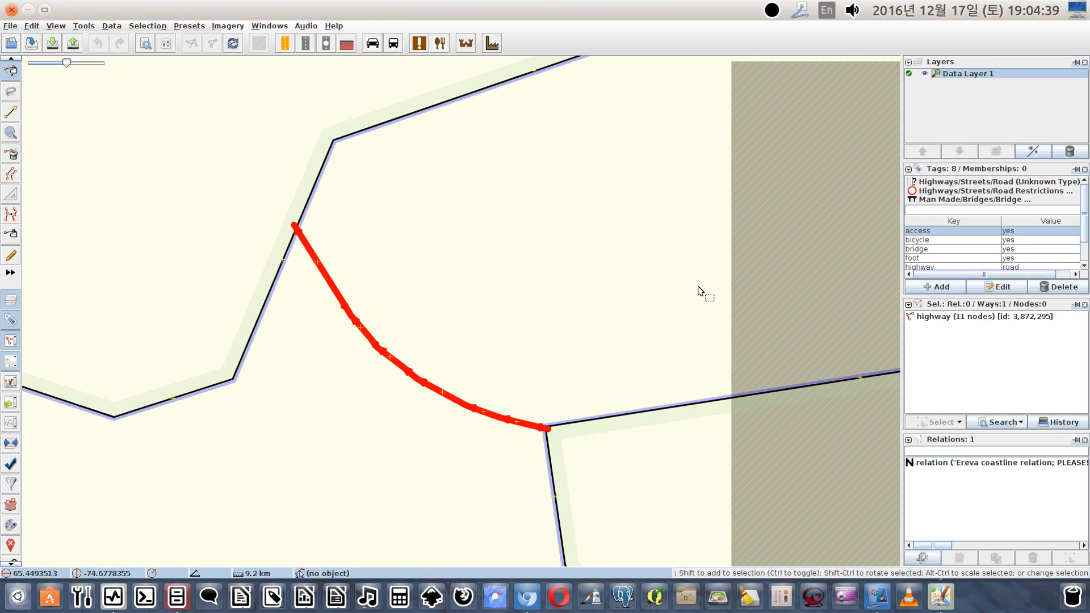
pyautogui.moveTo(892, 244); pyautogui.dragTo(631, 228)
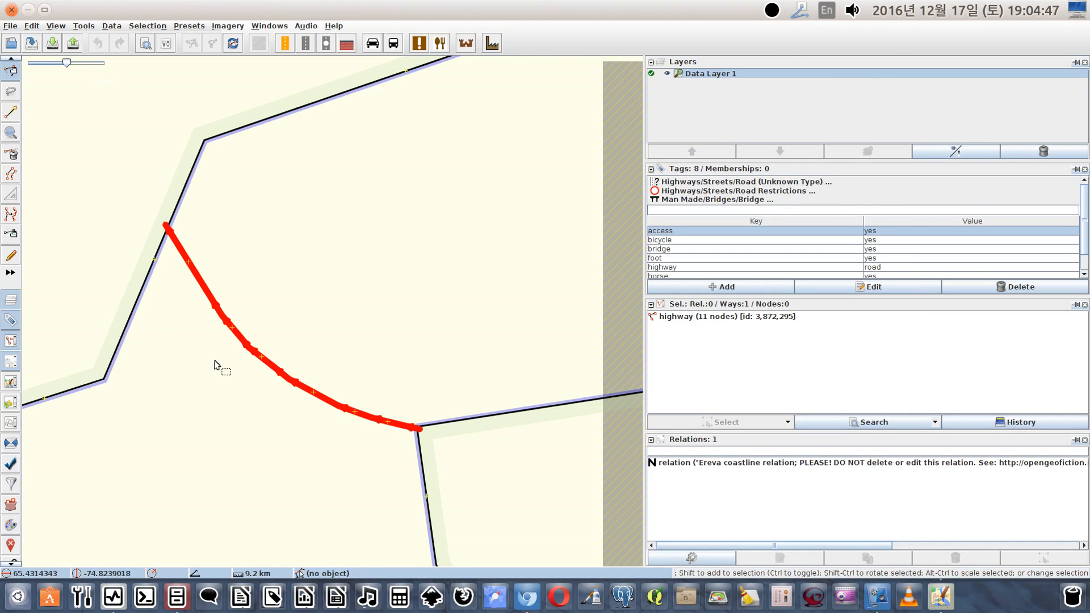
pyautogui.press('Delete')
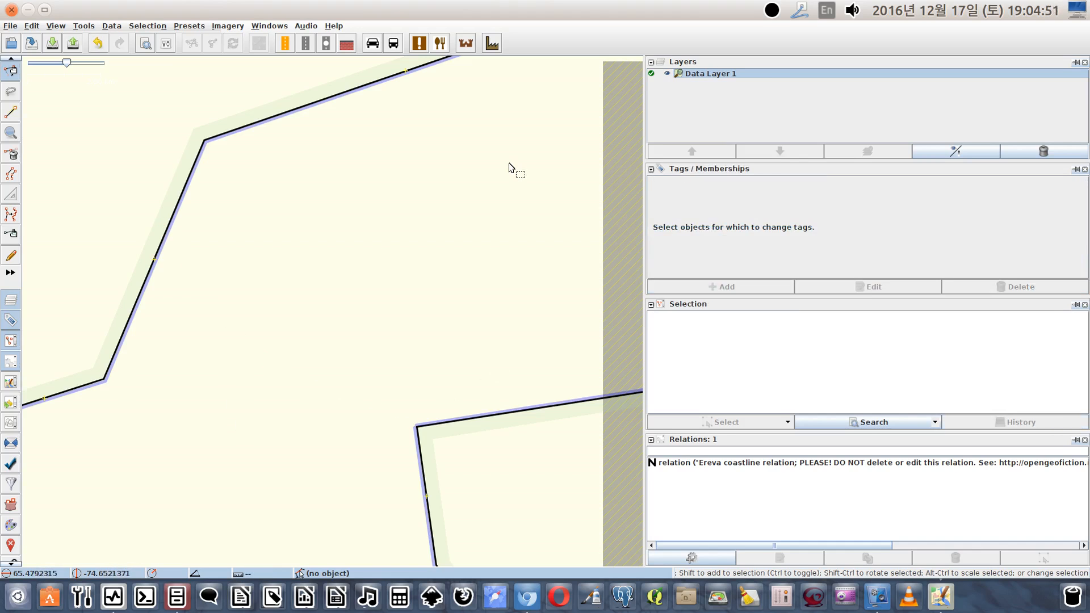
# Upload the deletion with the comment "western hemisphere 21a vandalism removal" and the data source "dreams"
pyautogui.click(9, 26)
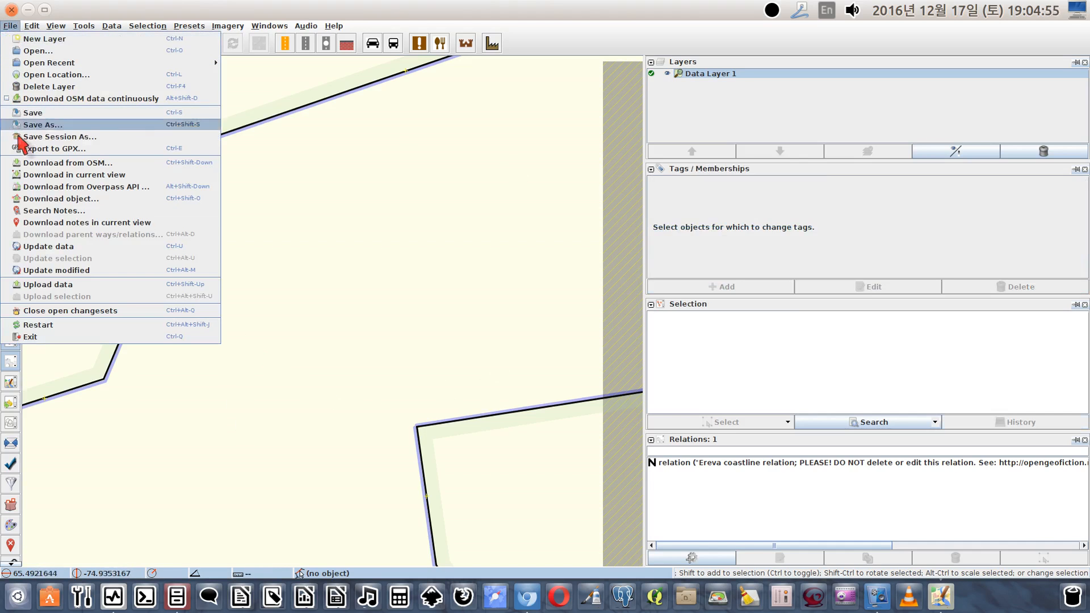
pyautogui.click(50, 286)
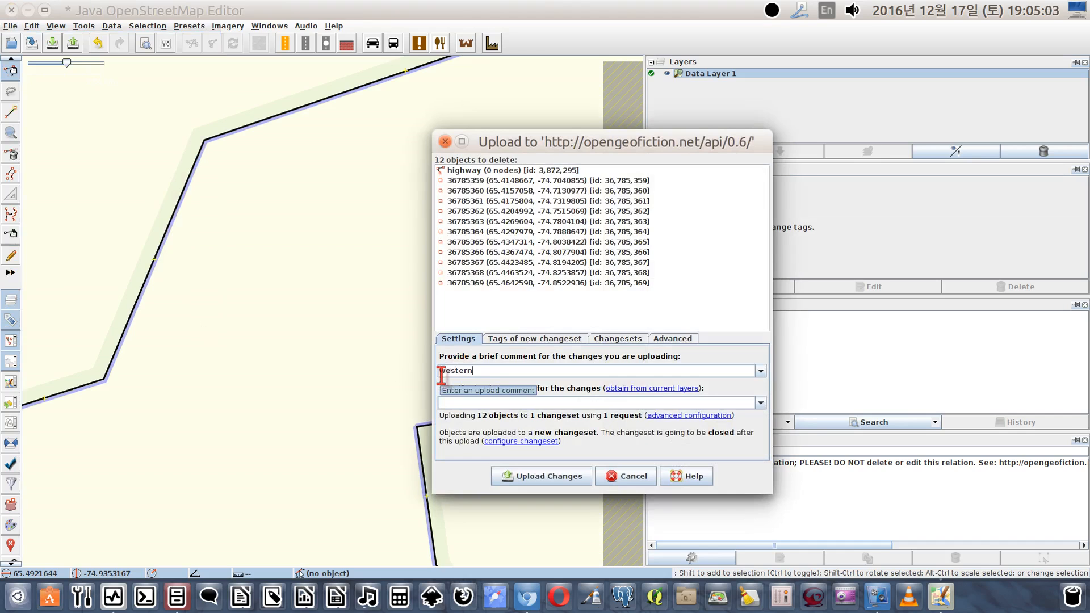
pyautogui.write('western hemisphere 21a vandalism removal')
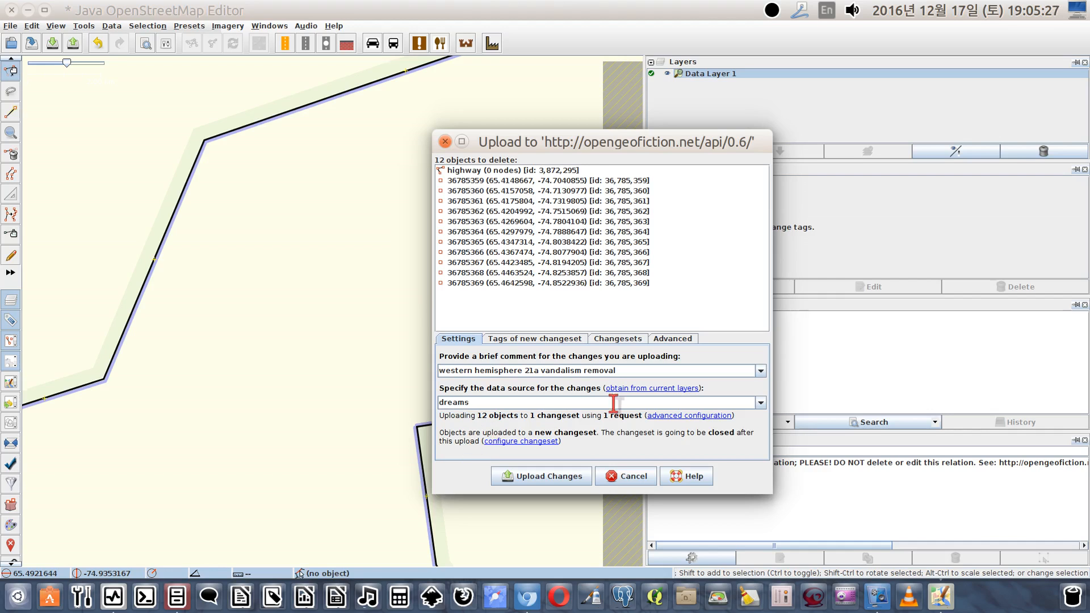
pyautogui.click(540, 478)
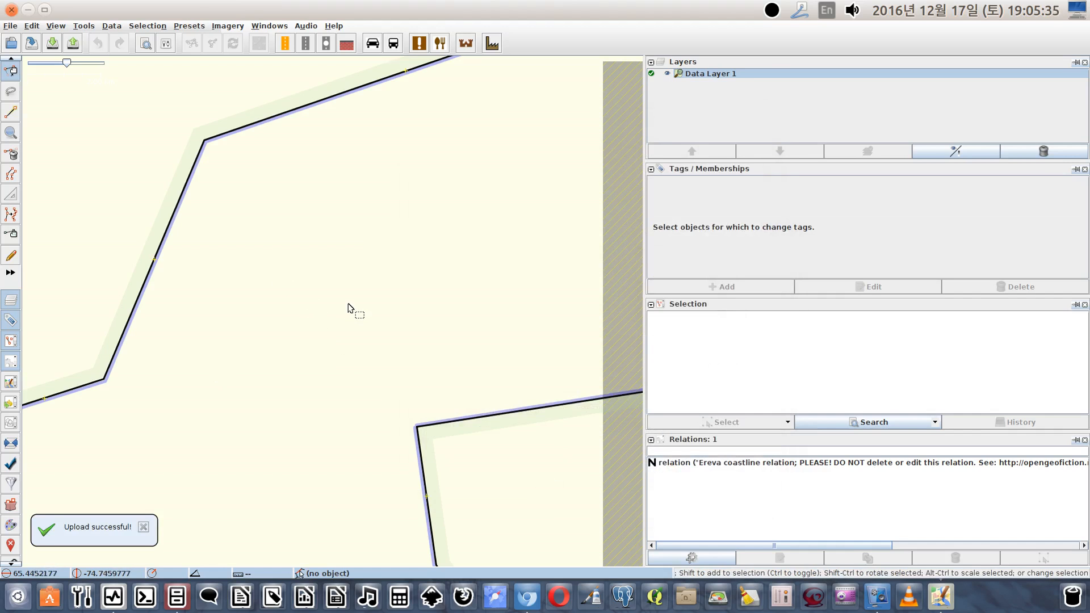
pyautogui.scroll(-8, 348, 307)
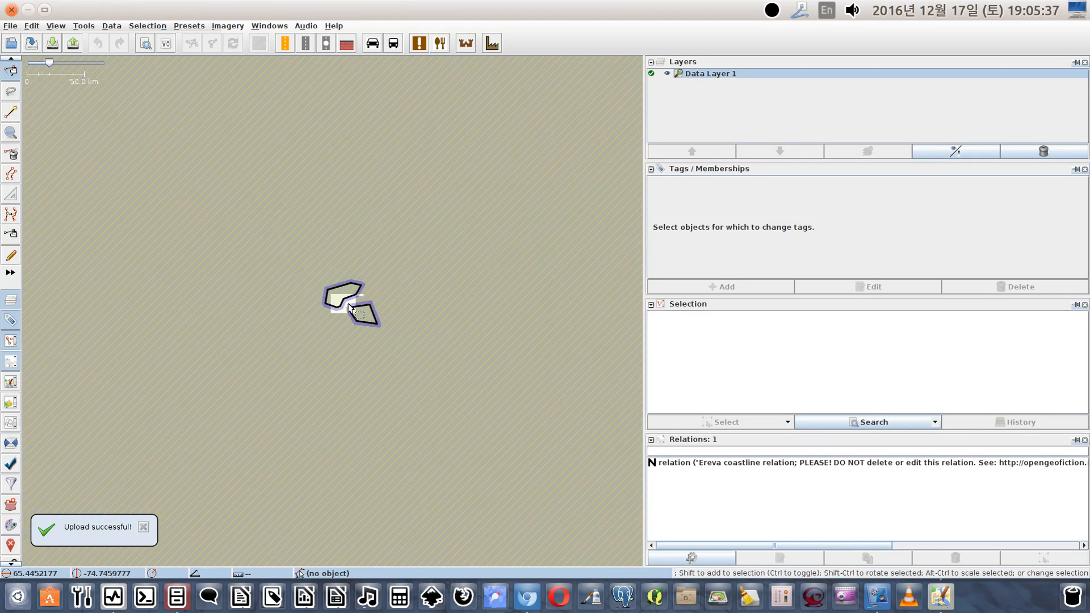
# Start a new download from OSM and examine the download map from the two islands across to the Ylla Dormyn coast
pyautogui.scroll(-2, 351, 307)
pyautogui.scroll(9, 349, 305)
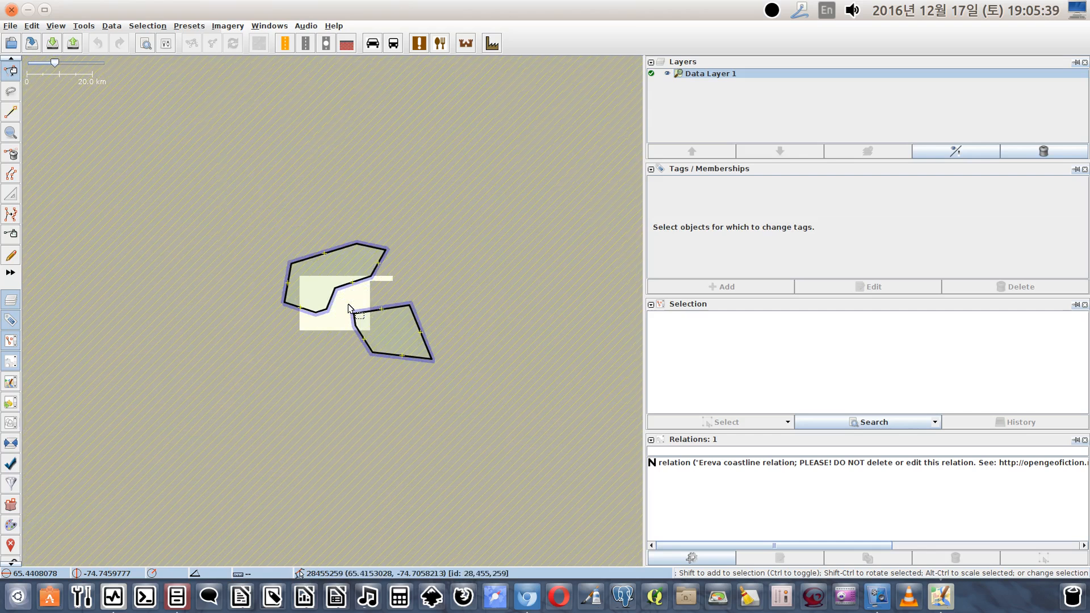
pyautogui.click(11, 26)
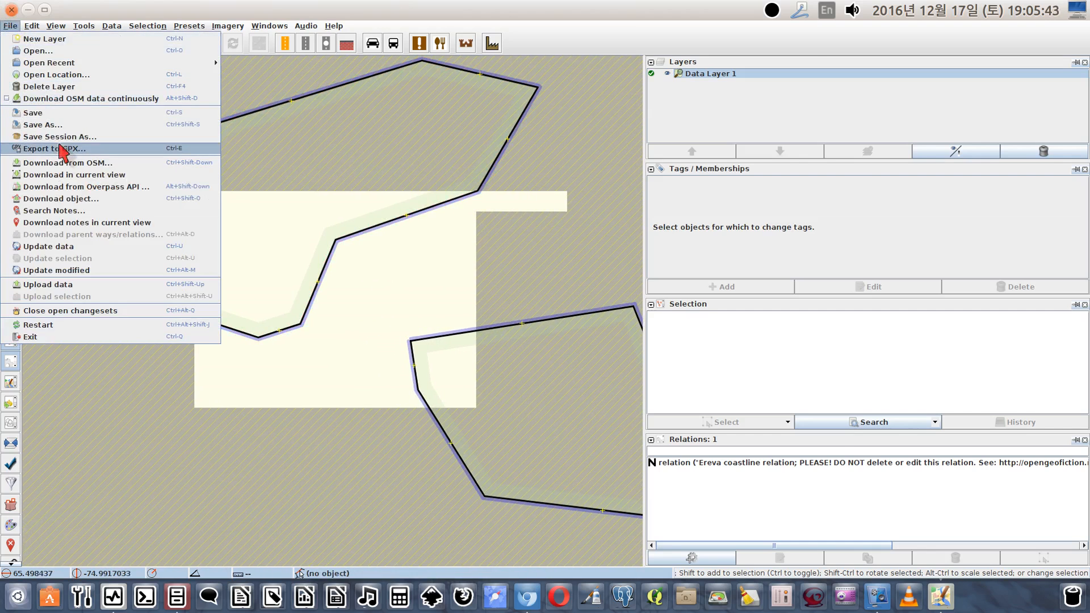
pyautogui.click(60, 163)
pyautogui.scroll(-5, 593, 344)
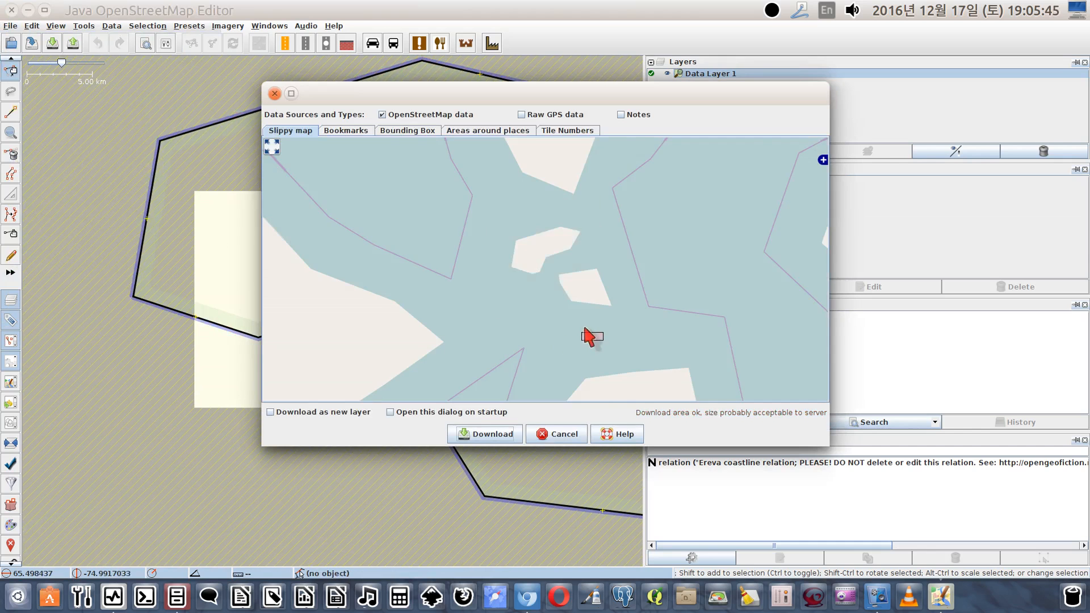
pyautogui.moveTo(526, 311); pyautogui.dragTo(271, 135)
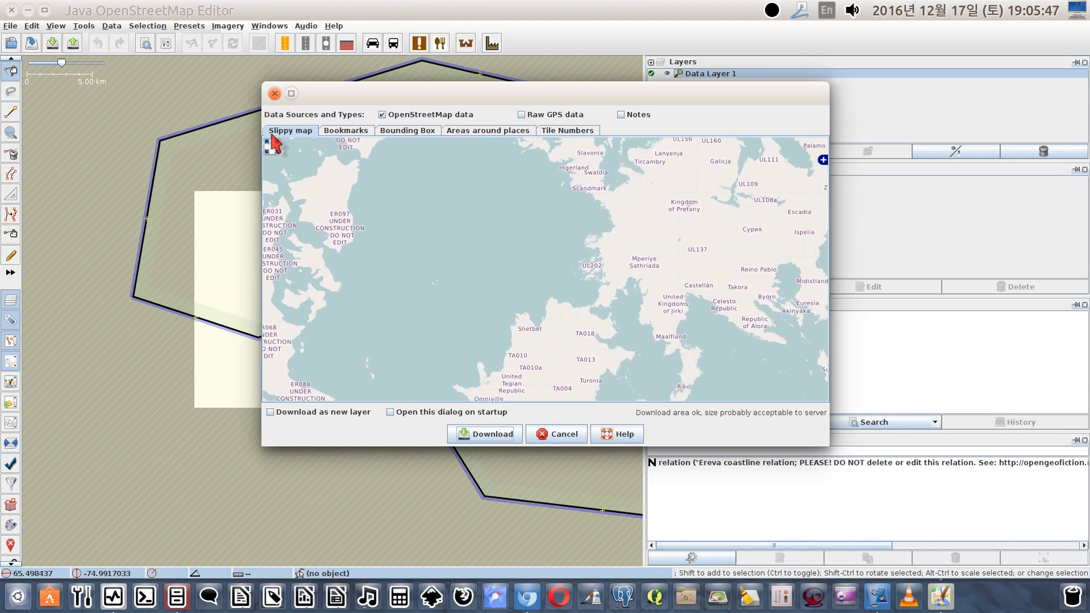
pyautogui.moveTo(592, 333); pyautogui.dragTo(348, 117)
pyautogui.moveTo(447, 372); pyautogui.dragTo(348, 223)
pyautogui.scroll(3, 433, 277)
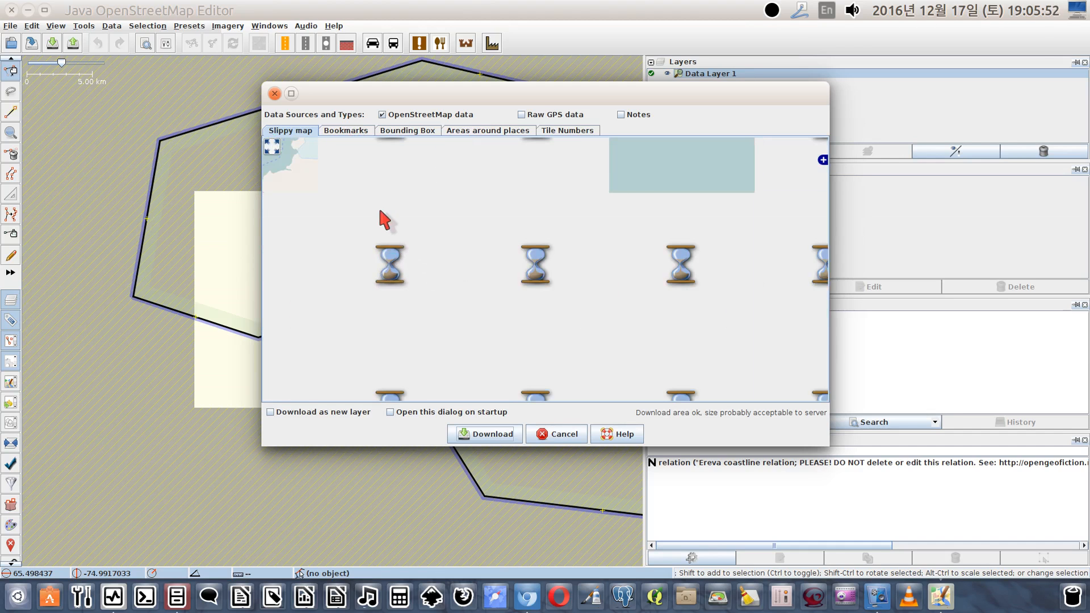
pyautogui.moveTo(407, 219); pyautogui.dragTo(457, 339)
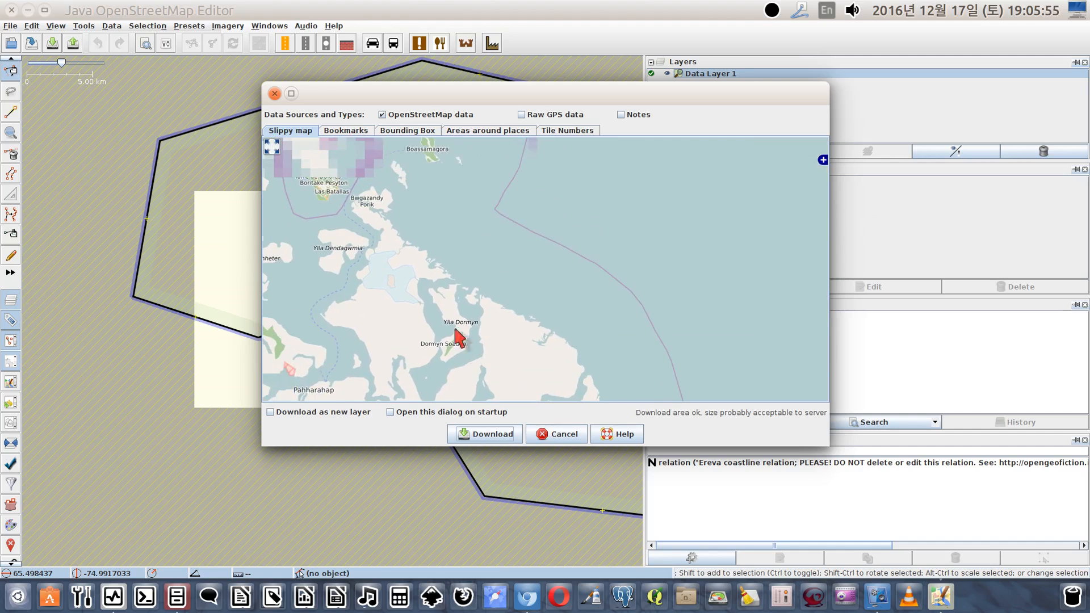
# Examine the area around Nuevo Tárrases, Viejo Tárrases and Puerto on the download map
pyautogui.click(347, 131)
pyautogui.click(304, 132)
pyautogui.moveTo(357, 204); pyautogui.dragTo(377, 236)
pyautogui.scroll(2, 384, 198)
pyautogui.moveTo(379, 190); pyautogui.dragTo(419, 298)
pyautogui.scroll(2, 378, 239)
pyautogui.scroll(1, 379, 249)
pyautogui.moveTo(370, 237); pyautogui.dragTo(565, 311)
pyautogui.scroll(-1, 544, 263)
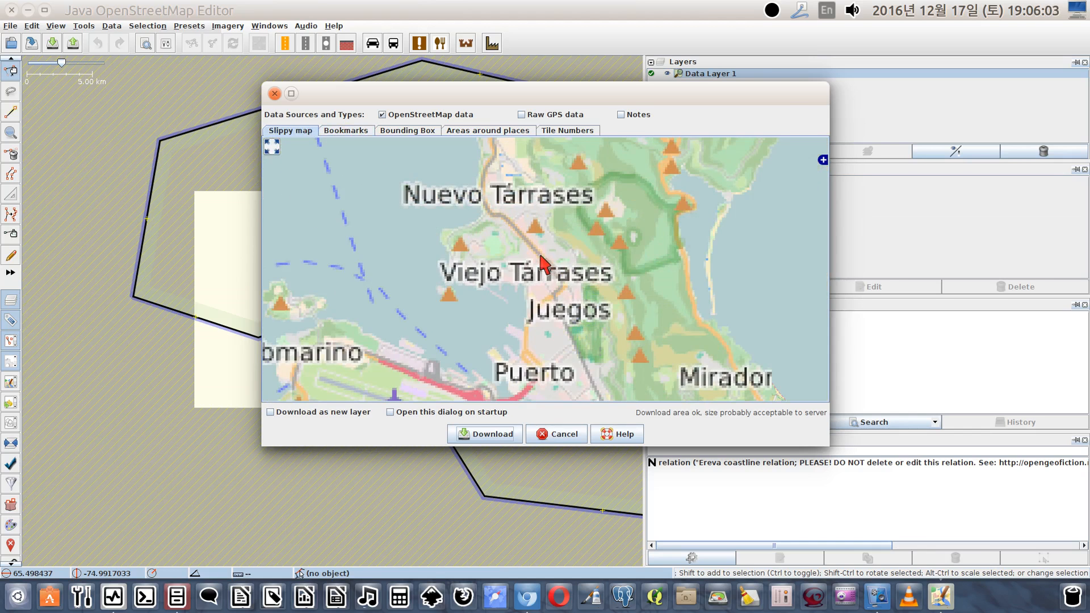
pyautogui.scroll(-2, 540, 257)
pyautogui.scroll(-1, 540, 260)
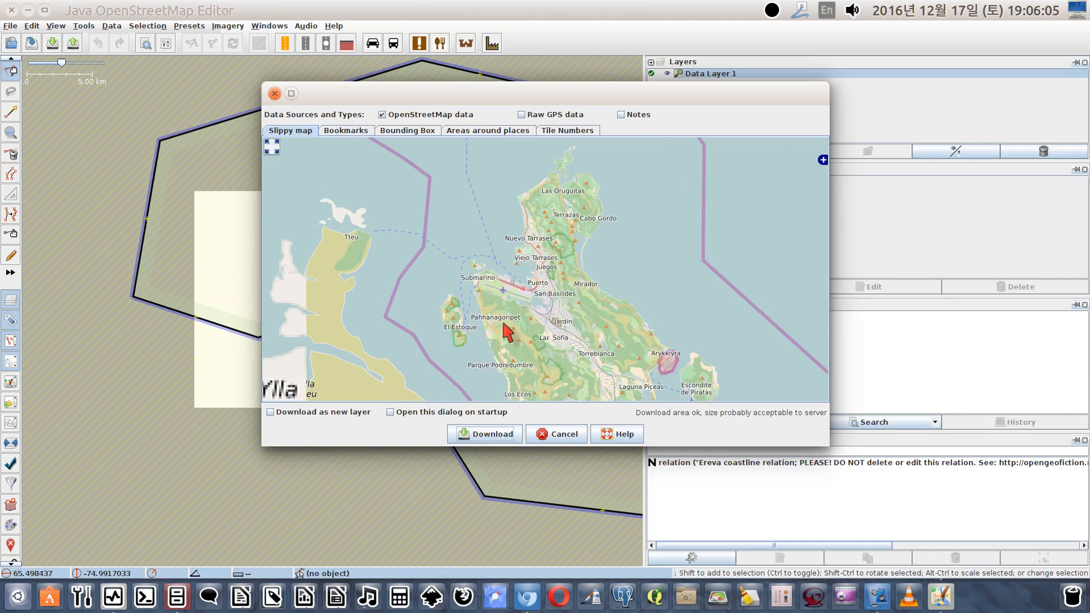
# Mark a small rectangular download area over the water just west of Nuevo Tárrases
pyautogui.moveTo(488, 237); pyautogui.dragTo(515, 260)
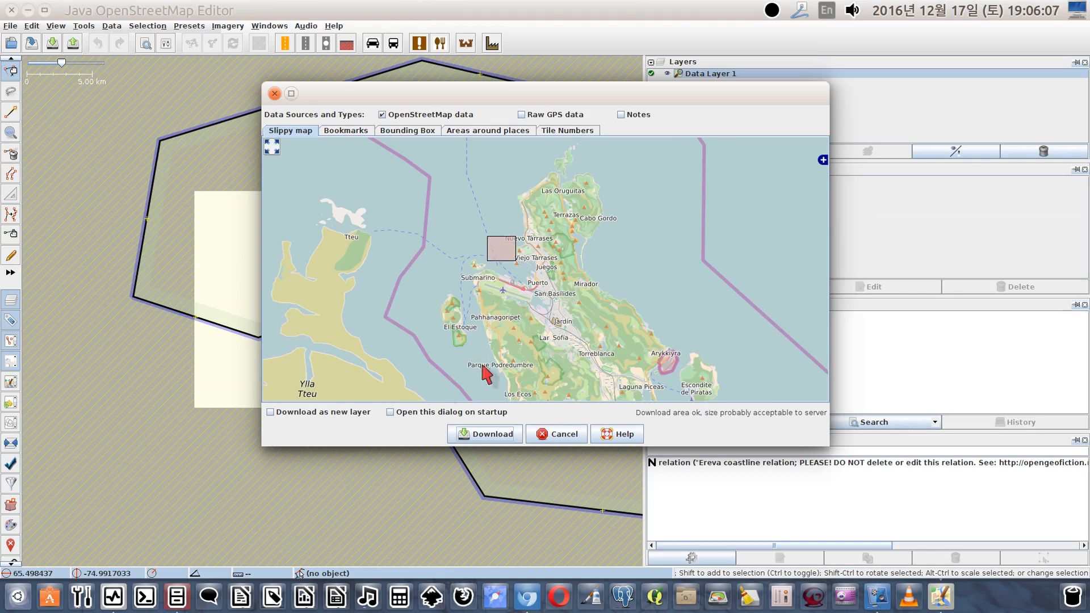
pyautogui.moveTo(406, 201); pyautogui.dragTo(489, 260)
pyautogui.scroll(-2, 560, 267)
pyautogui.scroll(-3, 559, 267)
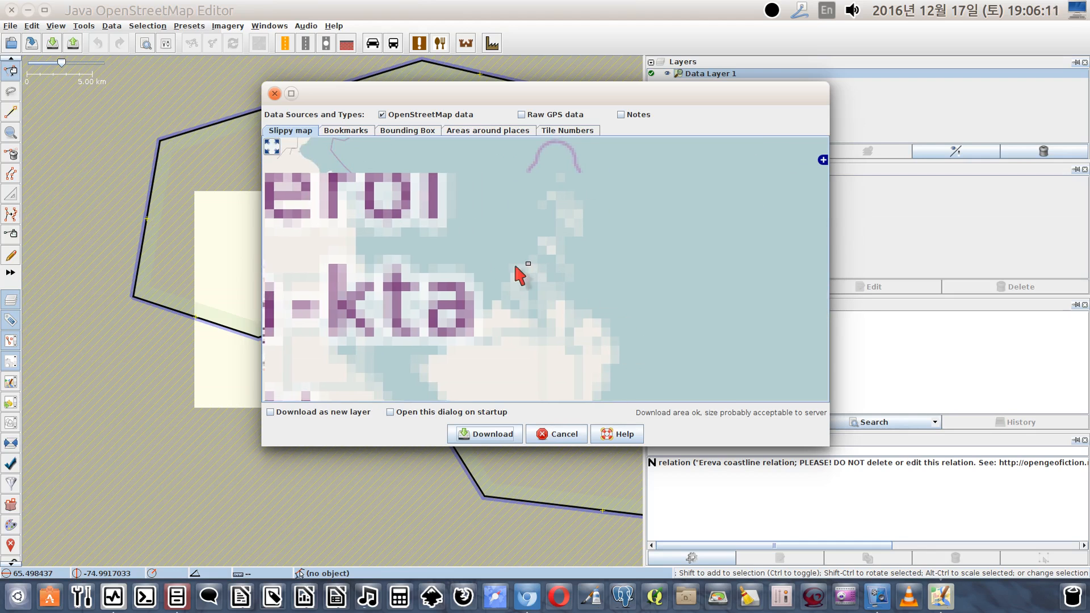
# Review the bounding box, place search, tile number and bookmark methods for choosing a download area, and cancel the download
pyautogui.click(437, 131)
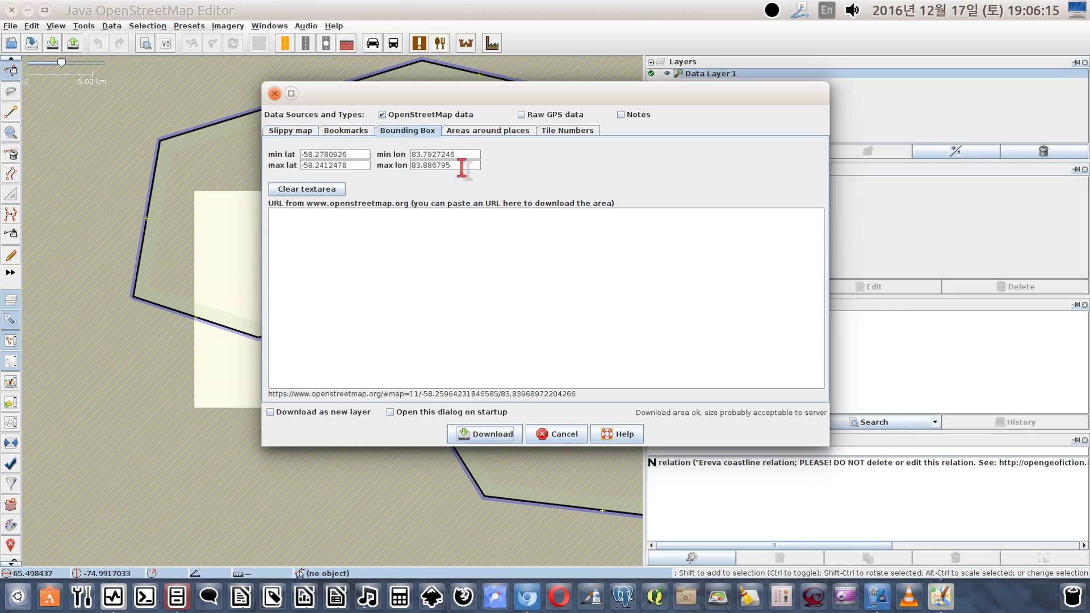
pyautogui.click(487, 135)
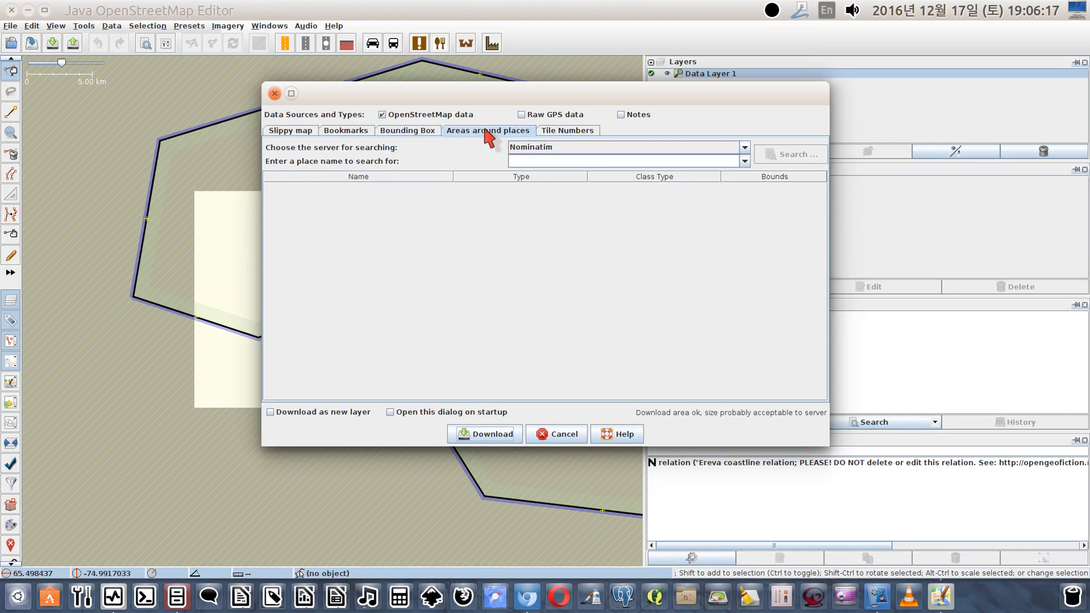
pyautogui.click(554, 131)
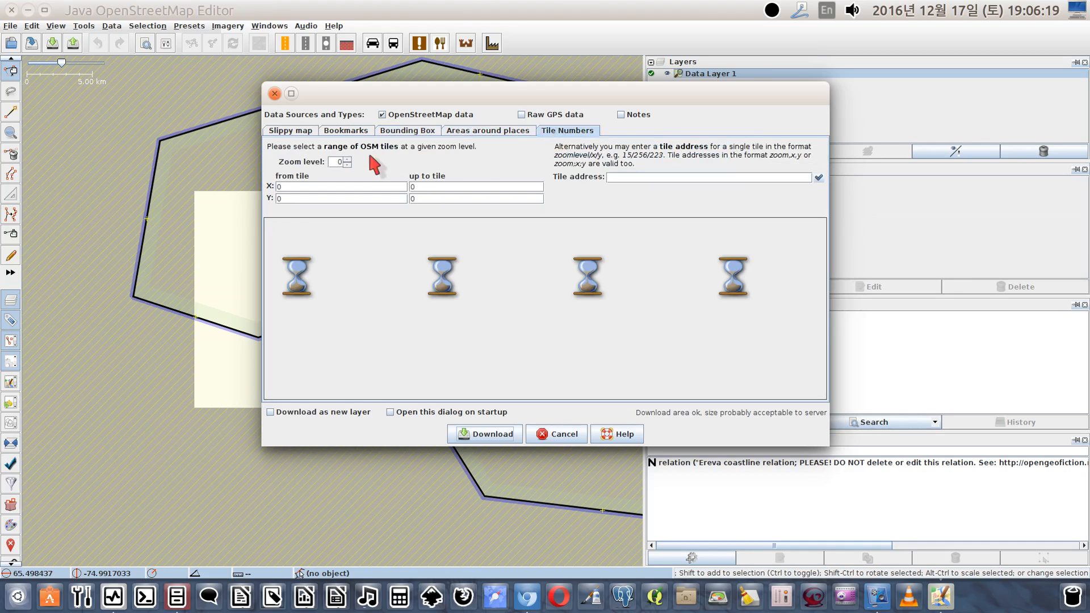
pyautogui.click(335, 136)
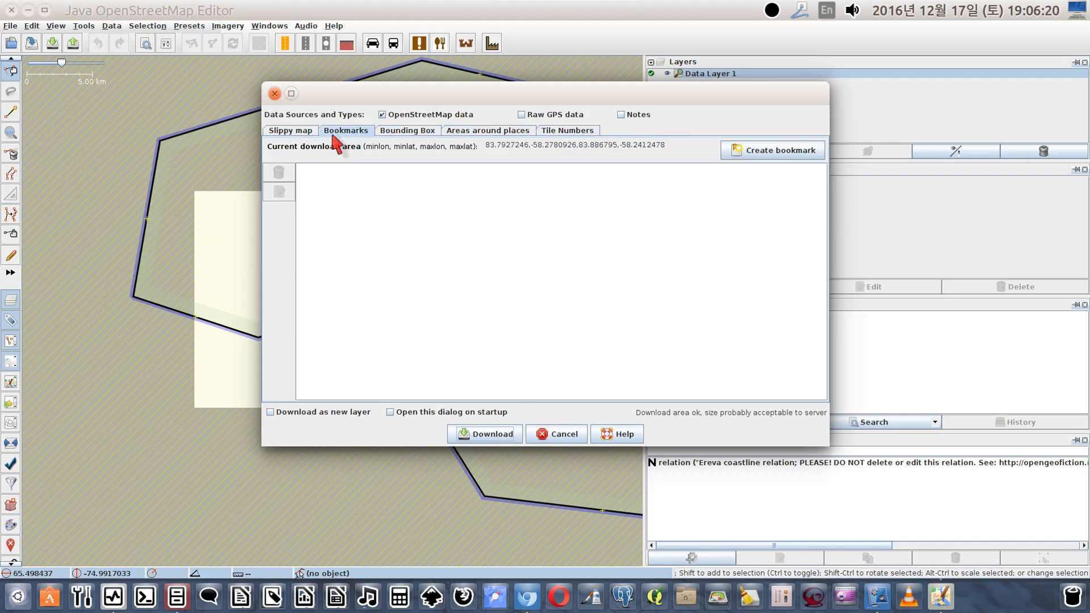
pyautogui.click(291, 132)
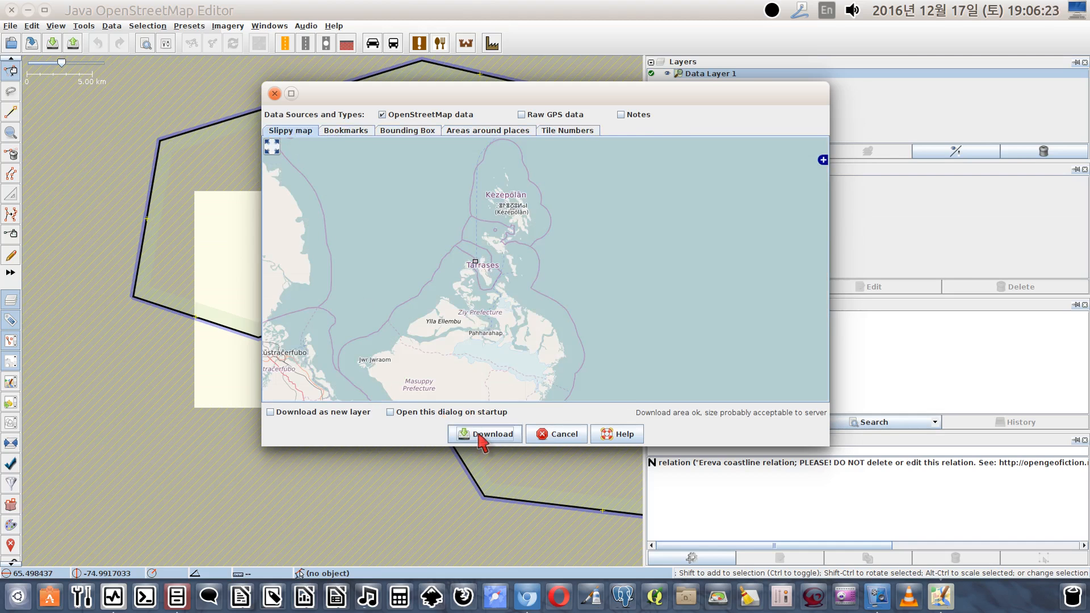
pyautogui.click(548, 436)
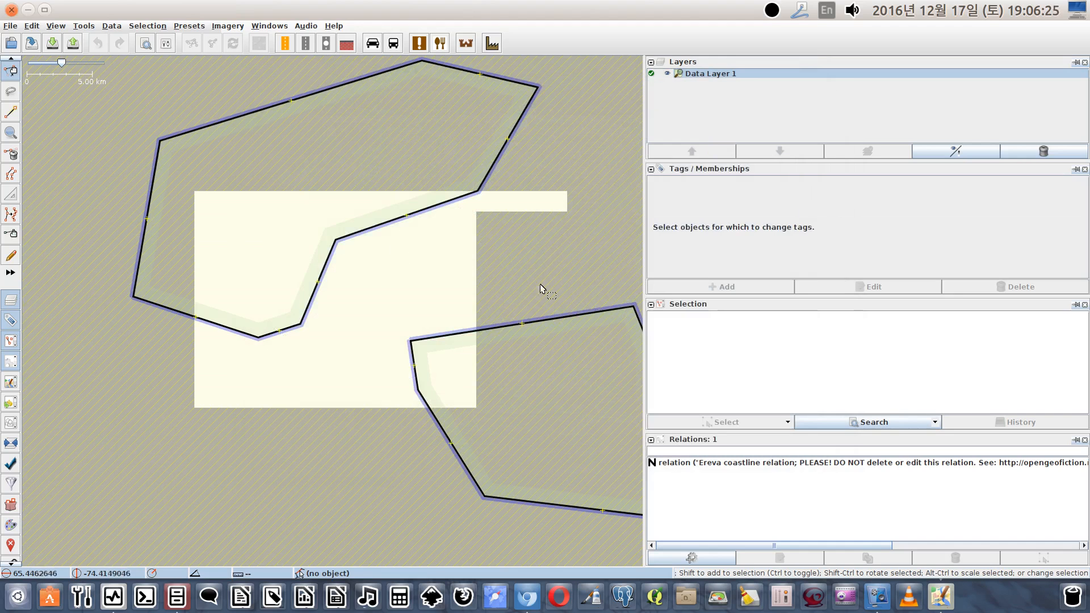
pyautogui.click(11, 9)
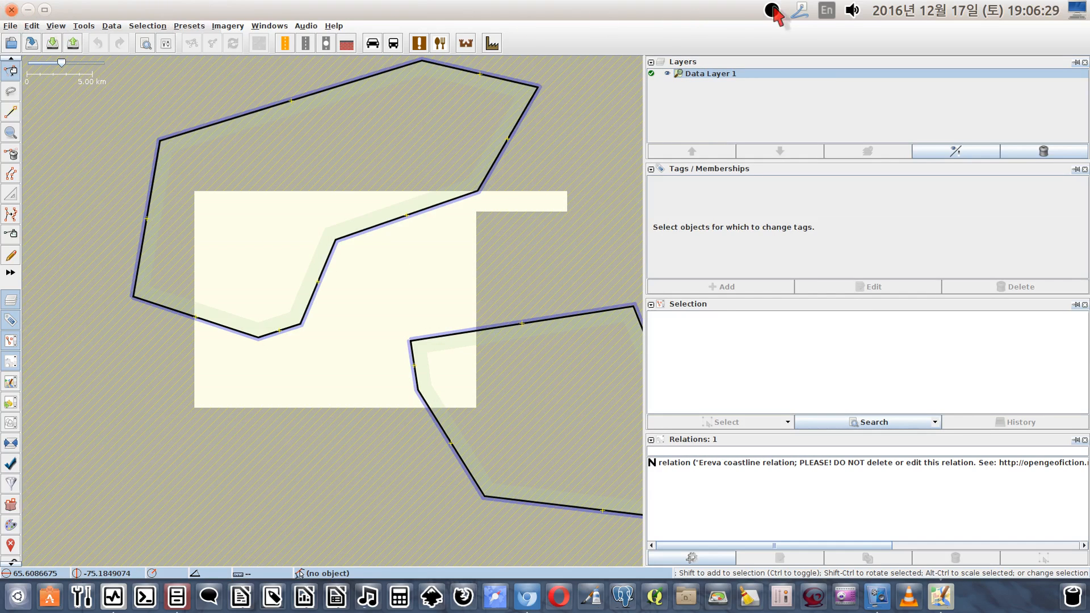